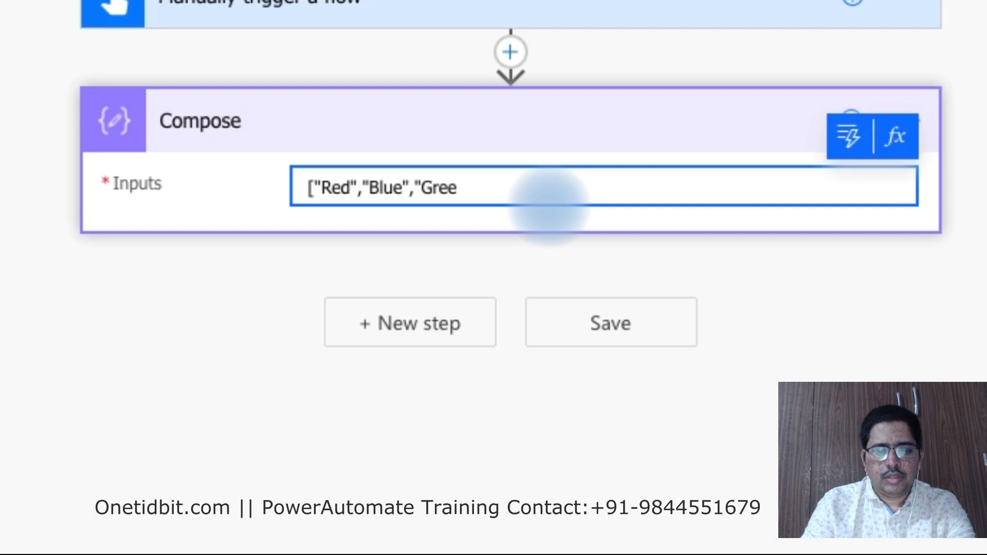
- Complete the Compose input as ["Red","Blue","Green","Yellow"] and save the flow
text(Yekkow)
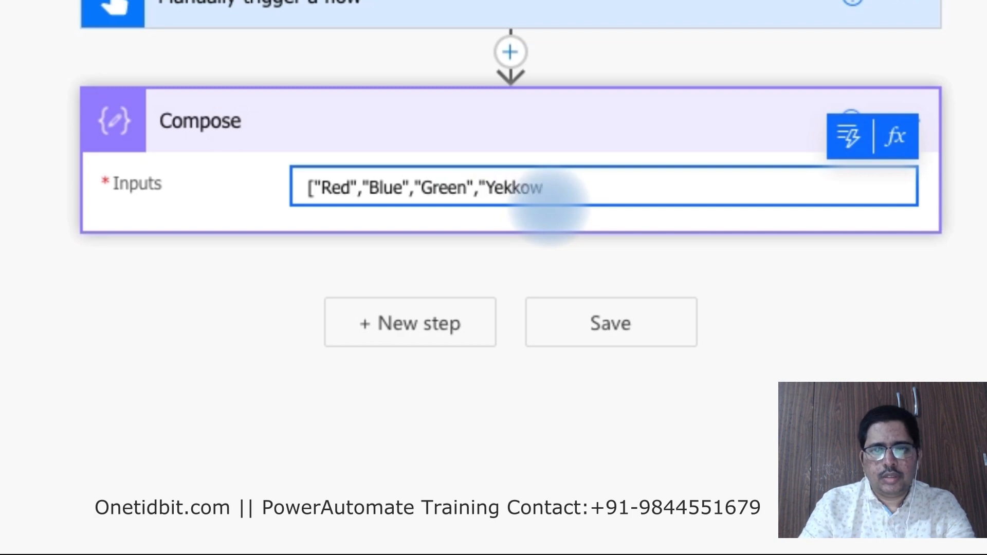
key(BackSpace)
key(BackSpace)
key(BackSpace)
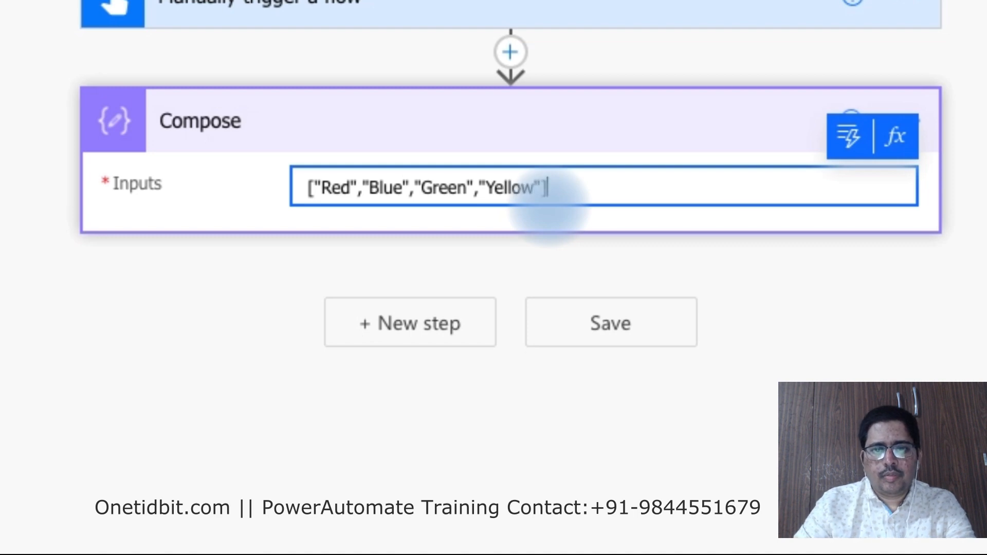
click(638, 325)
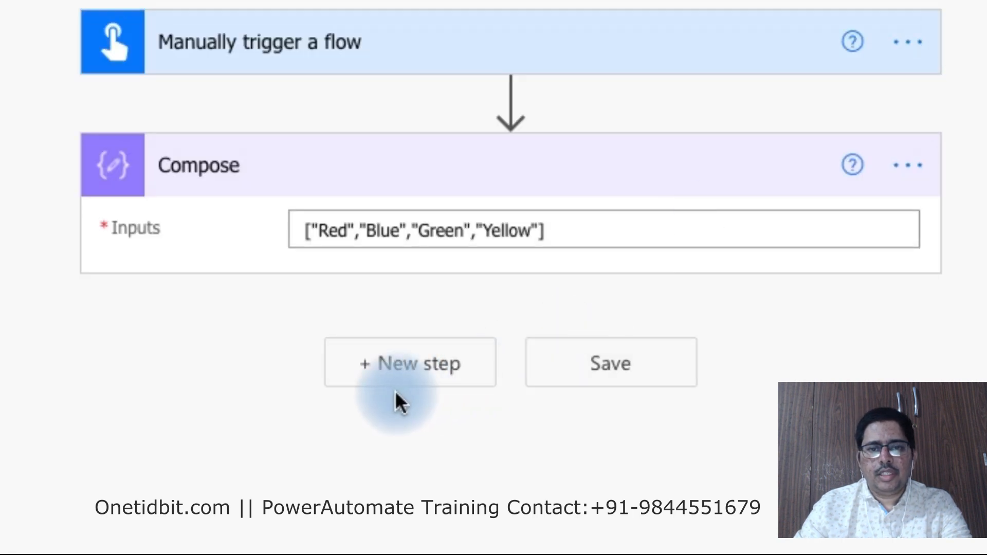
- Search for "send an email" and add the Office 365 Outlook Send an email (V2) action after Compose
click(483, 362)
text(send an email)
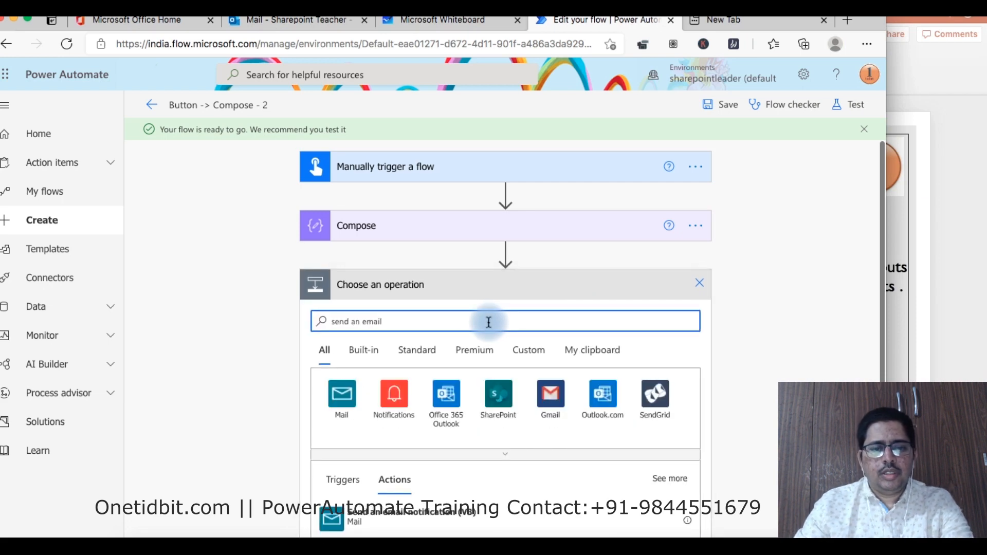
scroll(489, 320, down, 4)
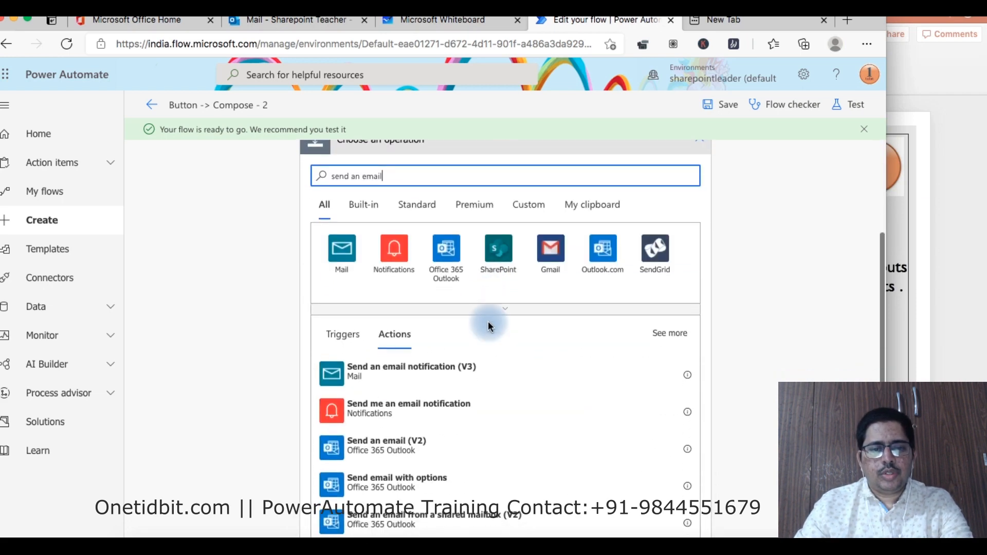
click(464, 384)
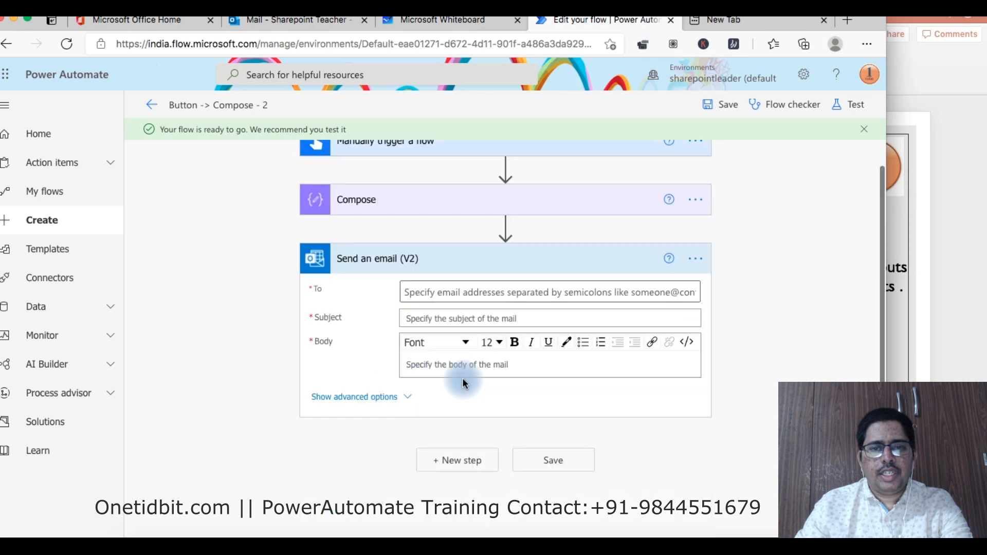
- Address the email to the suggested contact and set its subject to "Use Compose"
click(487, 289)
text(bha)
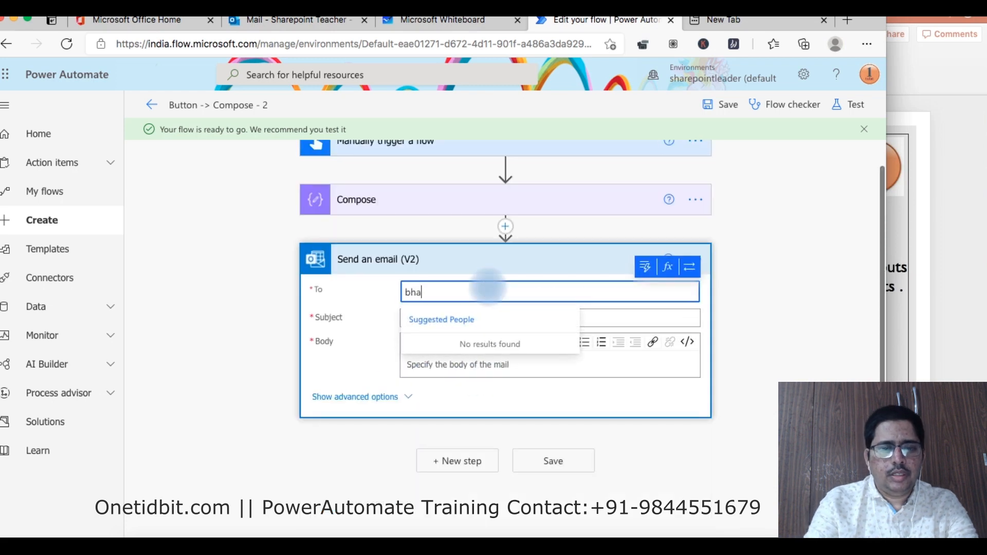
text(rath)
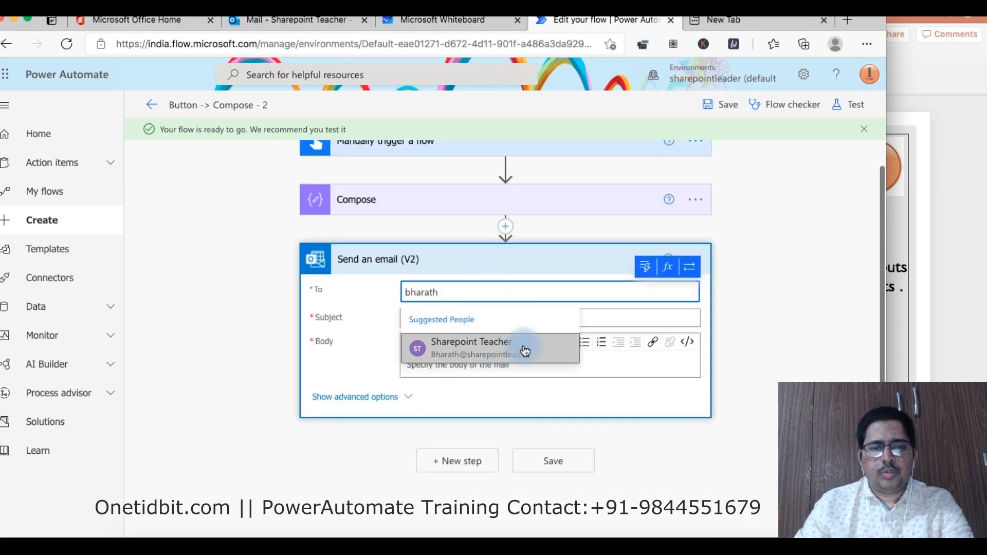
click(488, 342)
click(488, 319)
text(Use Compose)
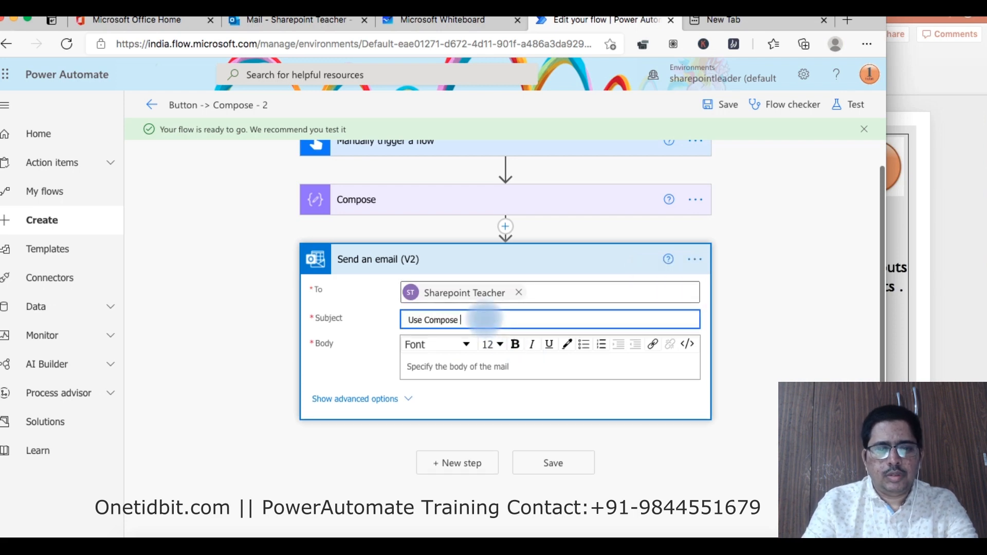
- Write "Full Compose array:" in the email body, followed by the Outputs dynamic value from Compose
click(473, 366)
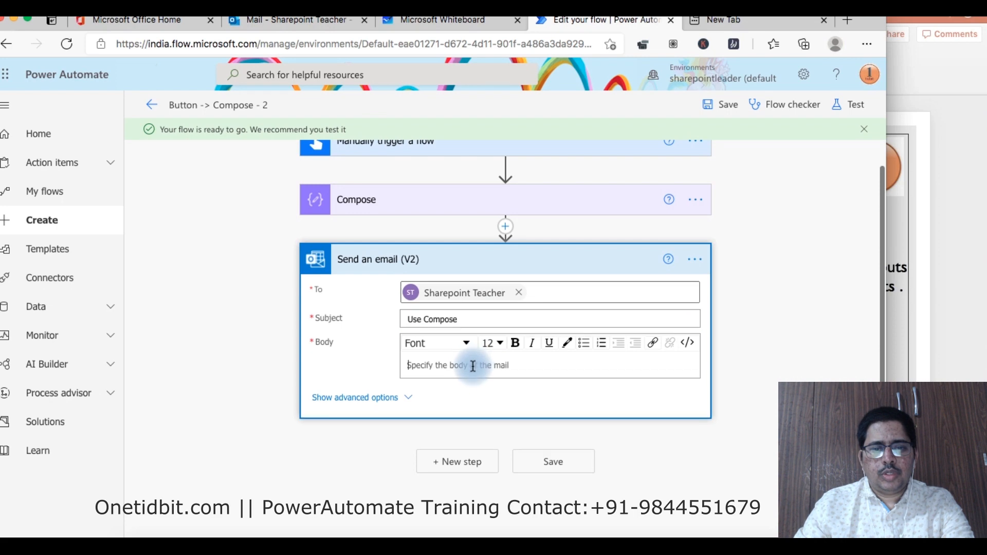
text(Full Compose array:)
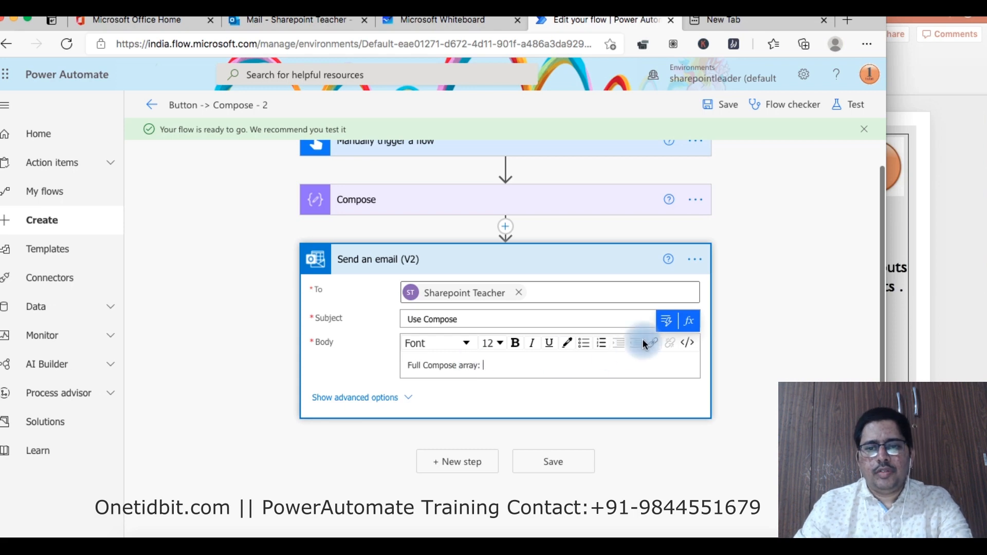
click(666, 322)
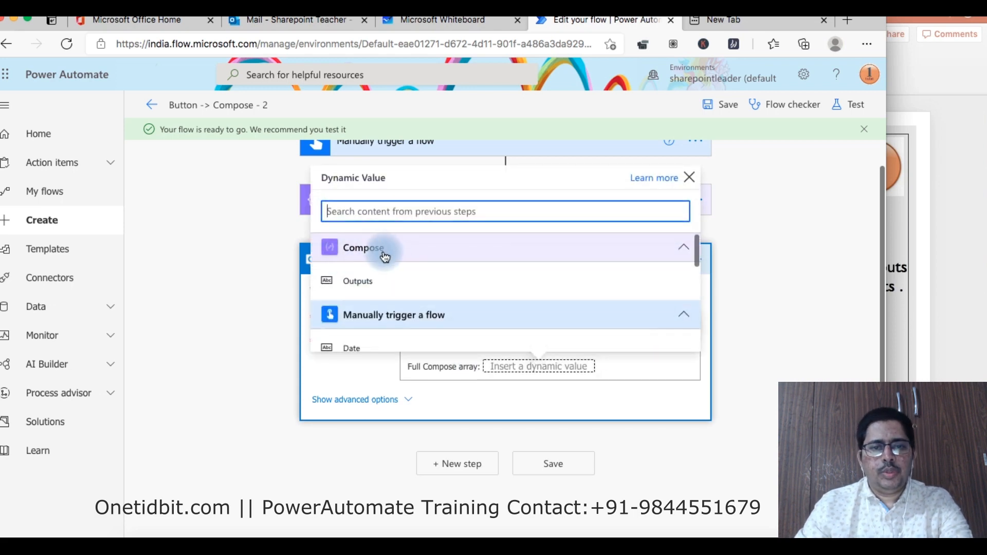
click(388, 280)
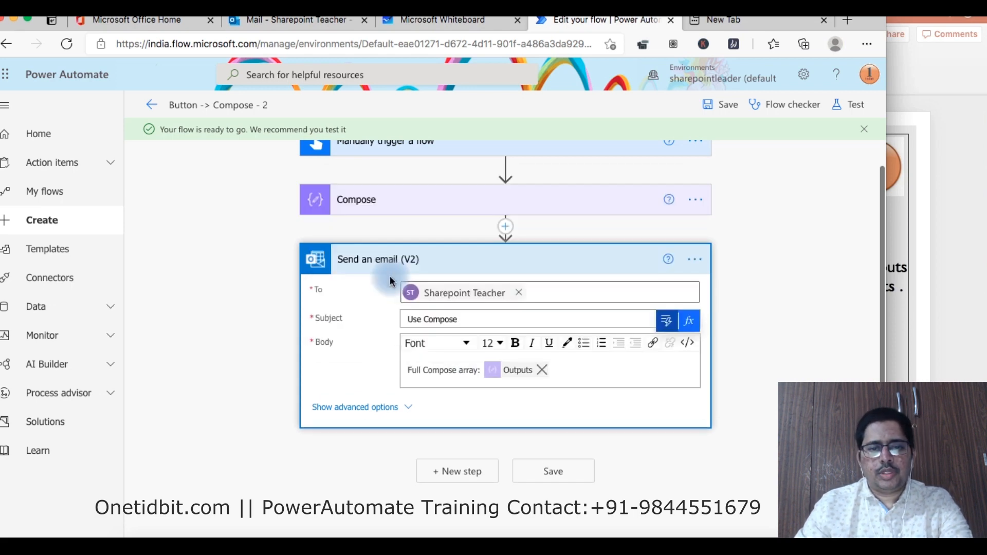
- Save the flow and run it once as a manual test
click(722, 105)
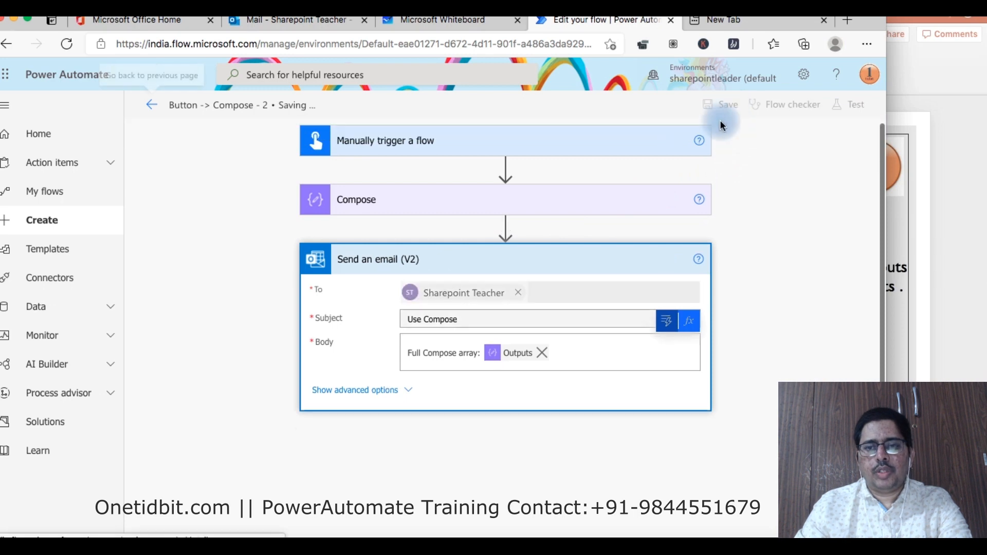
click(853, 106)
click(691, 523)
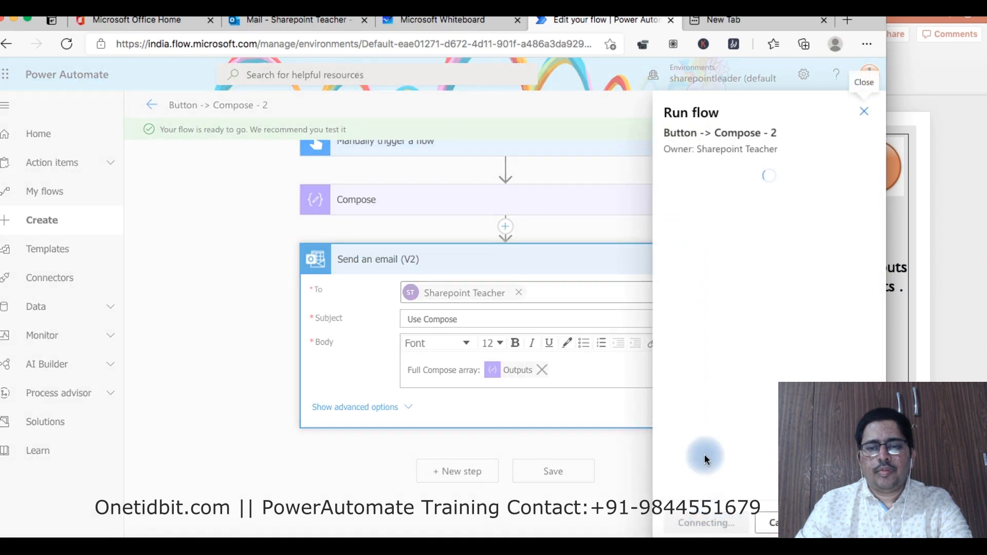
click(695, 521)
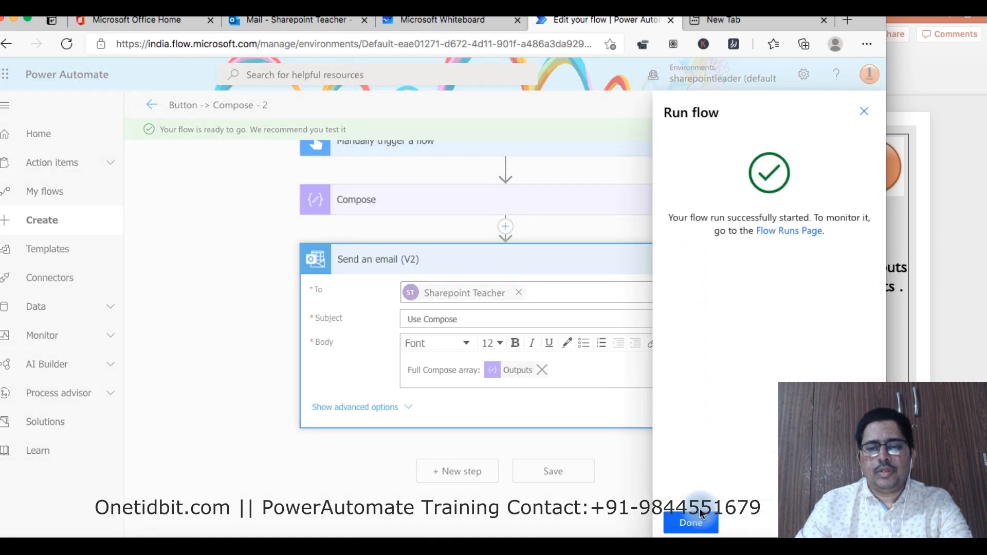
click(692, 522)
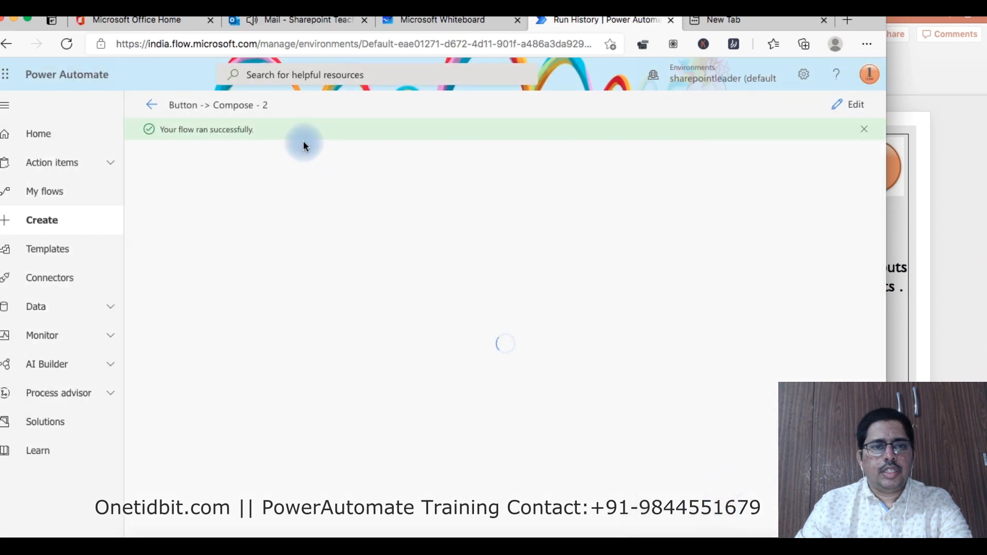
- Switch to Outlook and open the newest "Use Compose" email to examine the array in its body
click(282, 32)
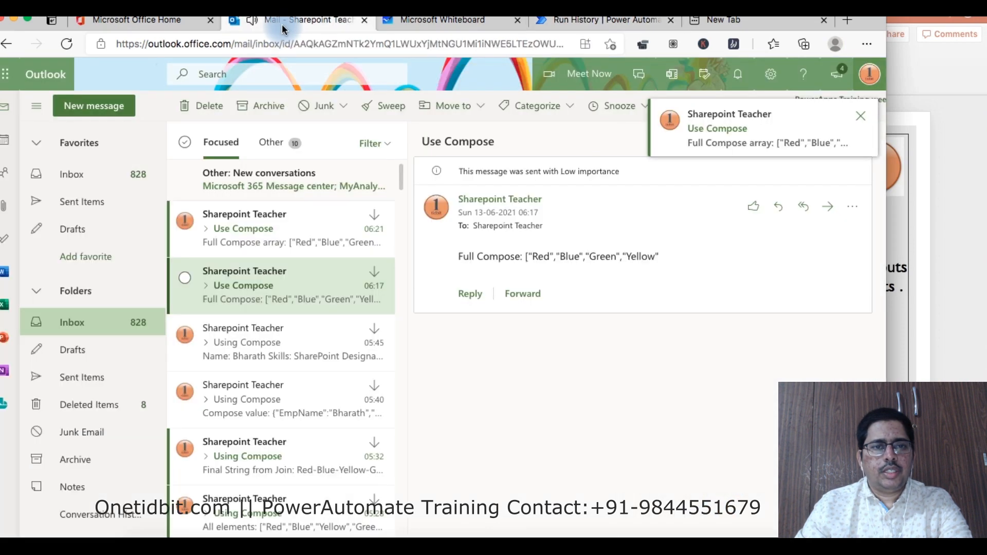
click(282, 228)
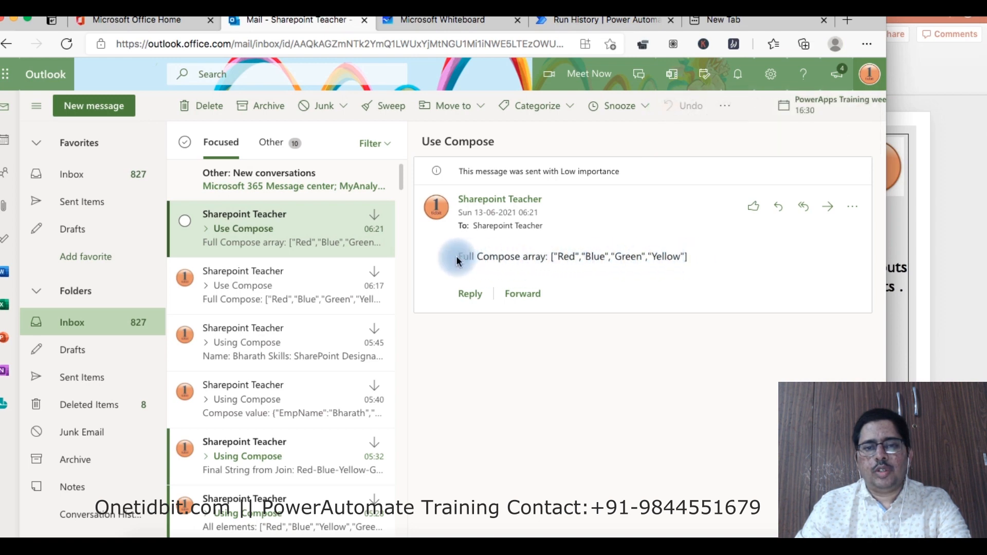
double_click(591, 256)
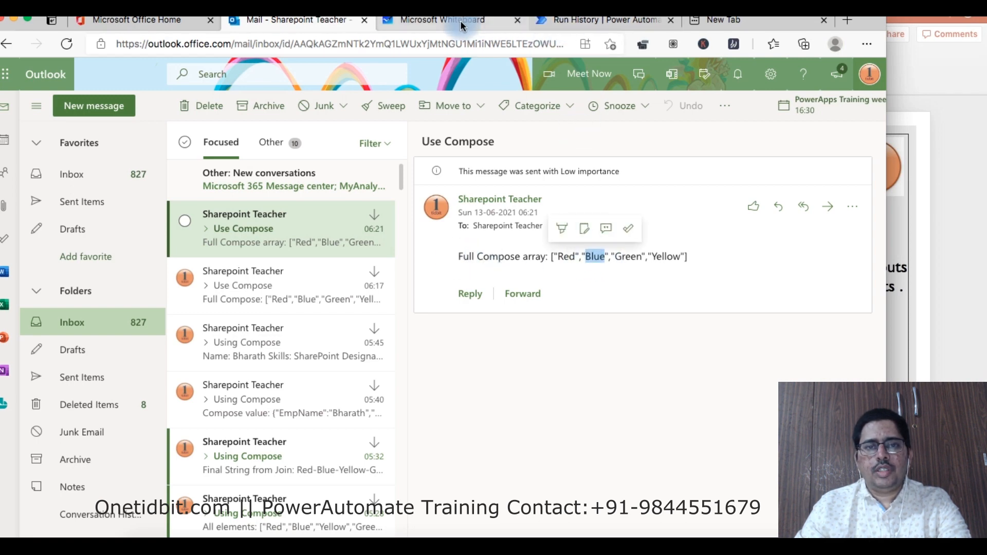
- Return to the Power Automate flow, reopen it for editing and add the line "For Specific Array element :" to the email body
click(600, 29)
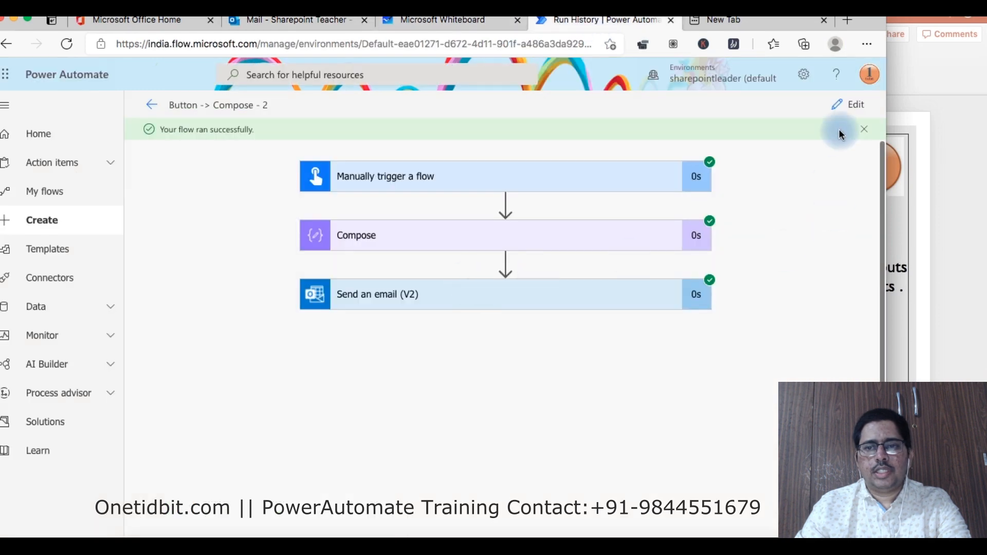
click(856, 106)
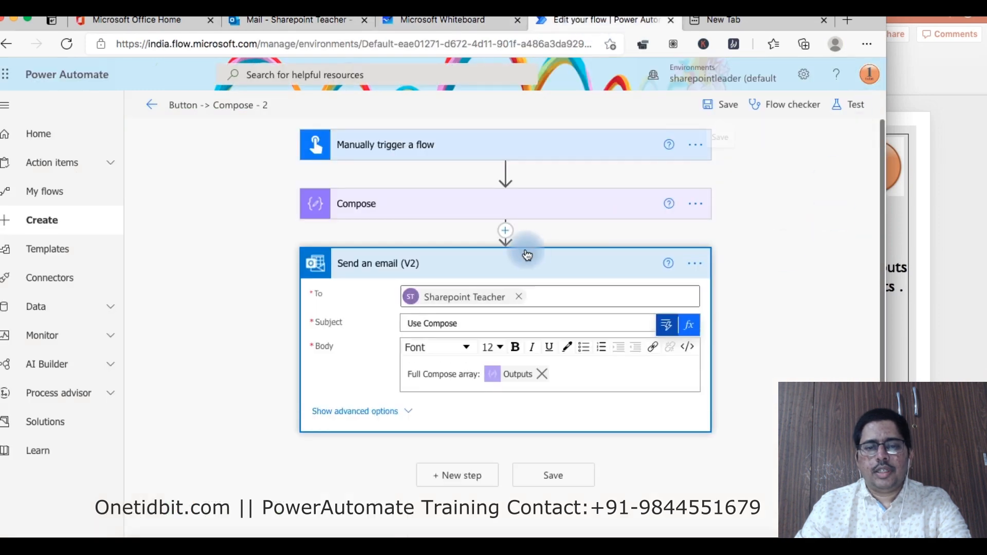
click(571, 378)
key(Return)
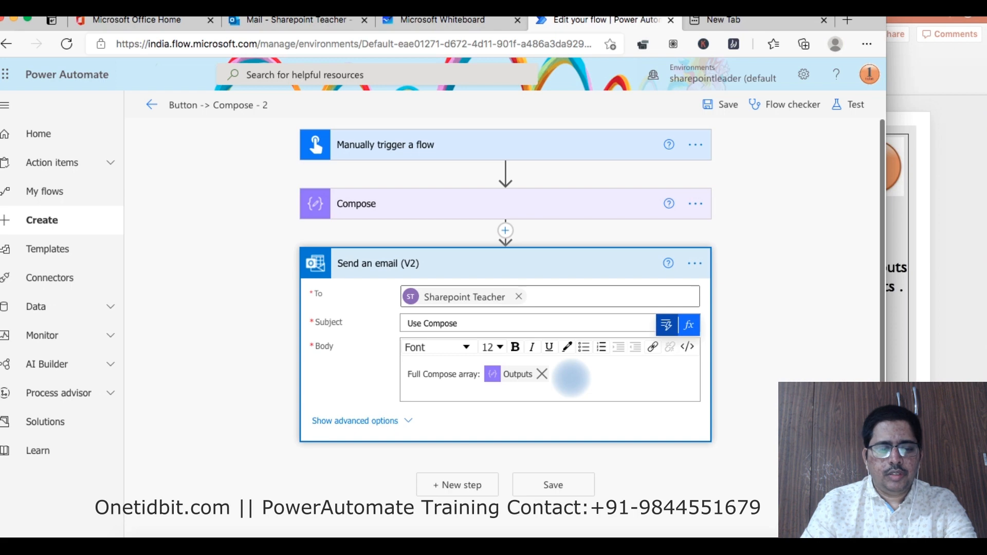
text(For Specific Array element :)
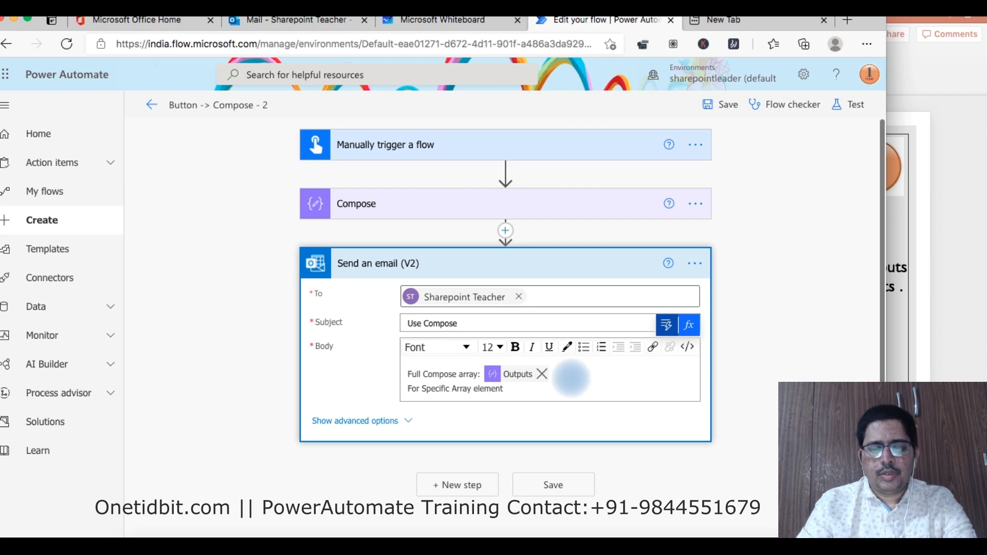
- Insert the expression outputs('Compose')[1] after "For Specific Array element :" in the email body
click(692, 330)
click(384, 361)
click(444, 203)
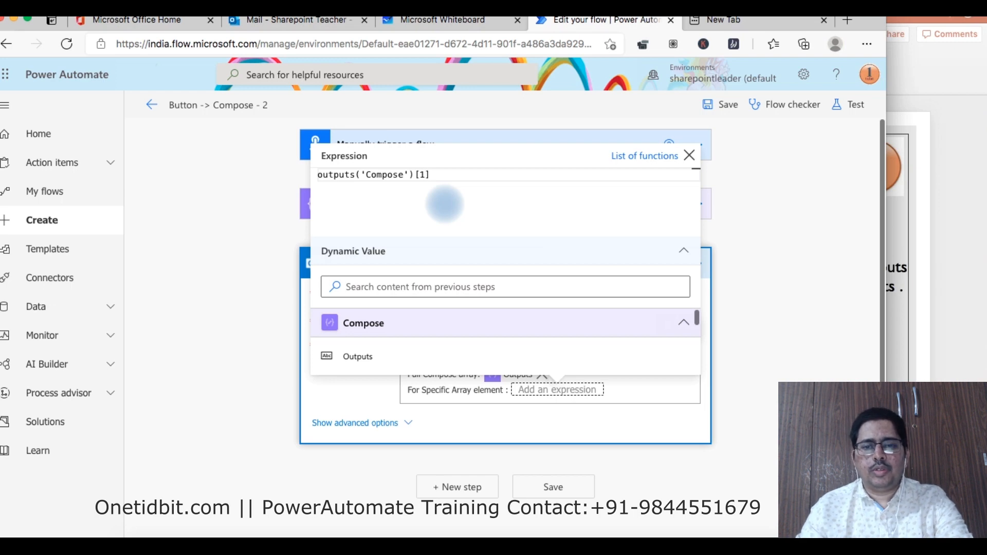
click(740, 268)
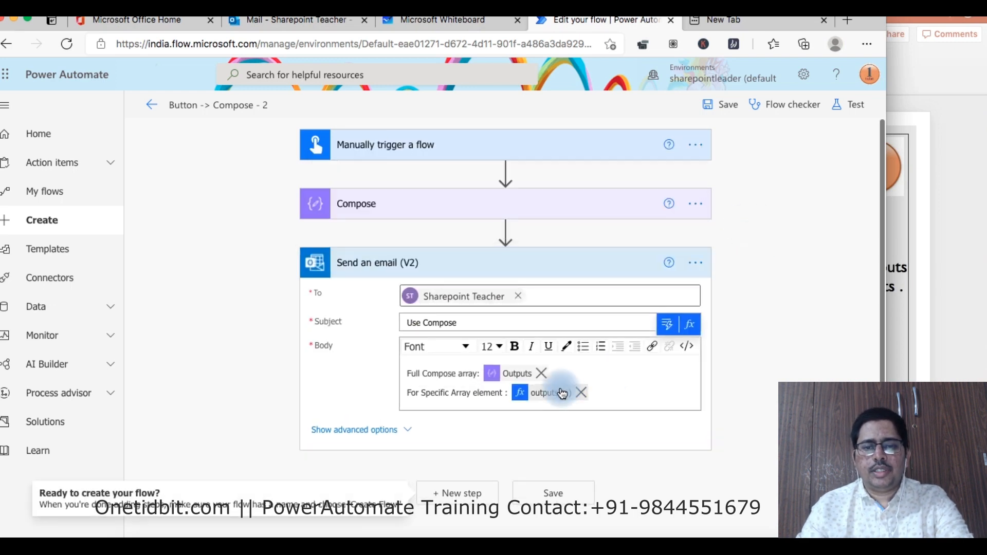
- Save the flow with the array element expression and run the manual test again
click(730, 108)
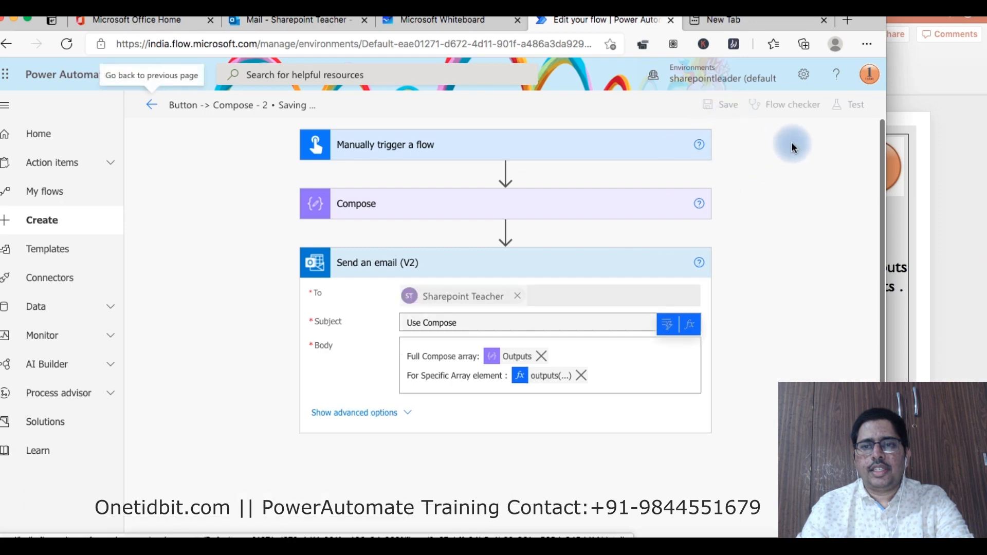
click(861, 116)
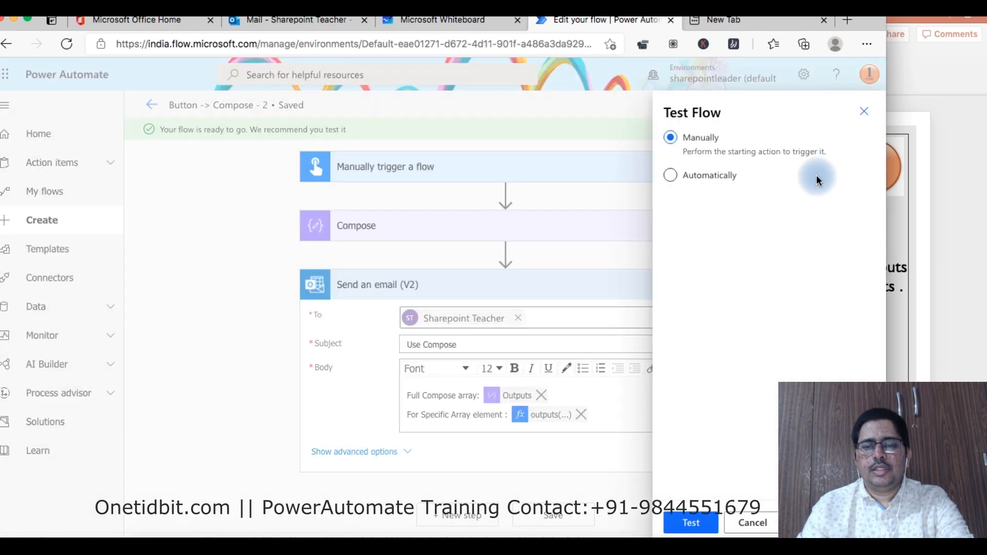
click(691, 524)
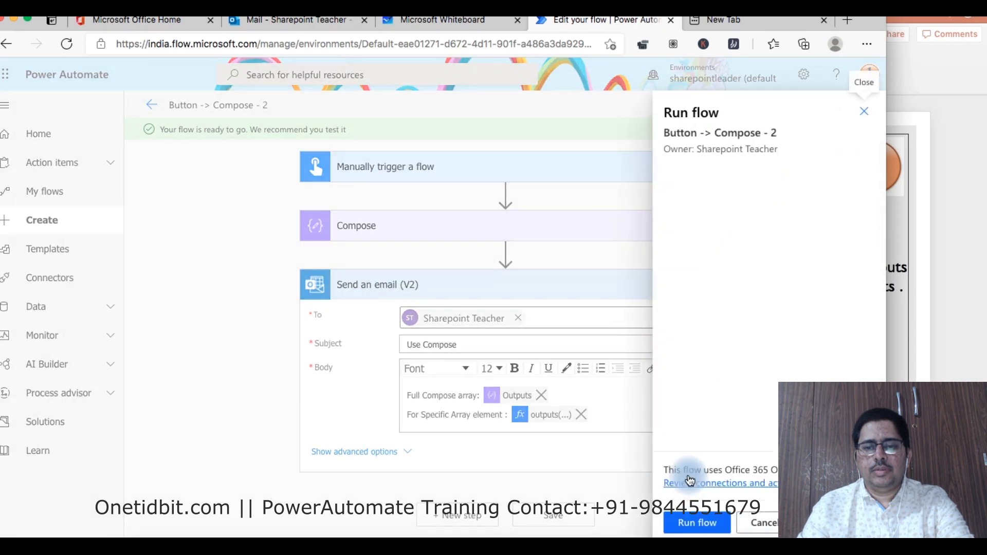
click(706, 522)
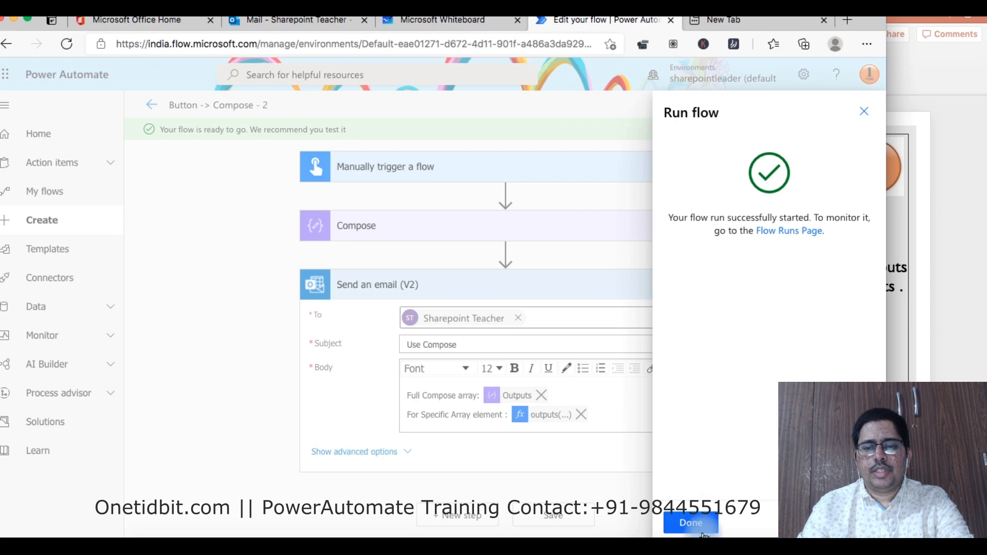
click(691, 520)
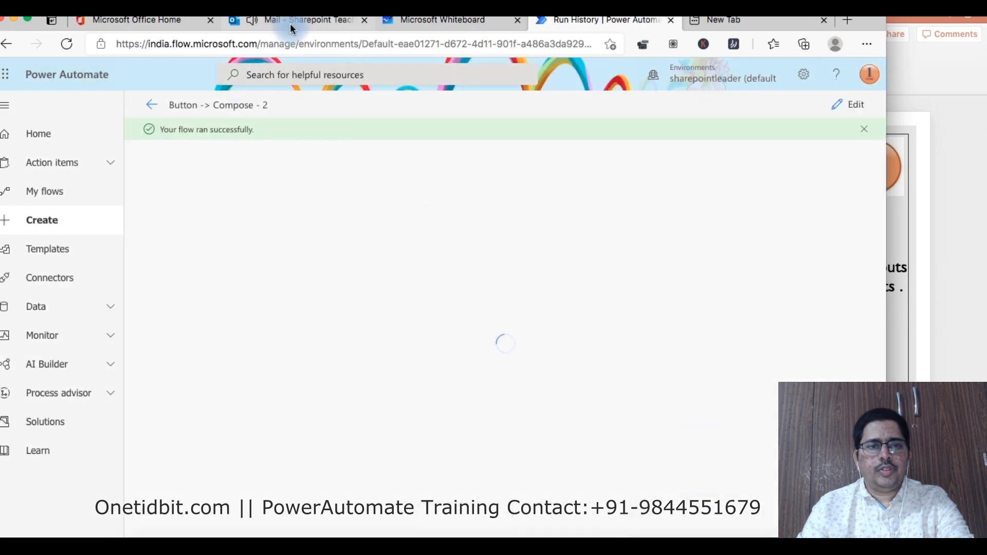
- Switch to Outlook and open the latest "Use Compose" email to check the specific array element line
click(290, 22)
click(264, 217)
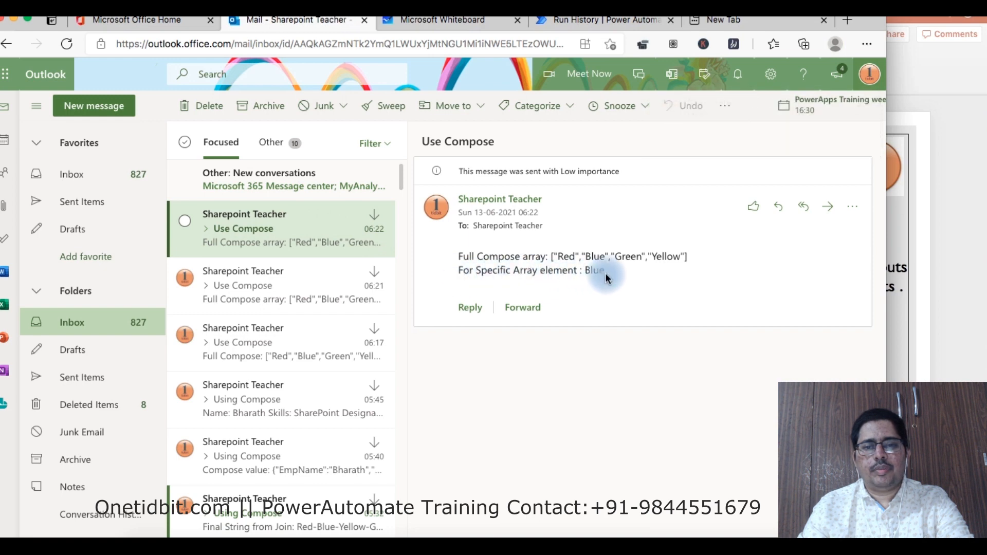
- Switch back to the Power Automate flow, reopen it for editing and add a Condition after the Send an email action
click(596, 20)
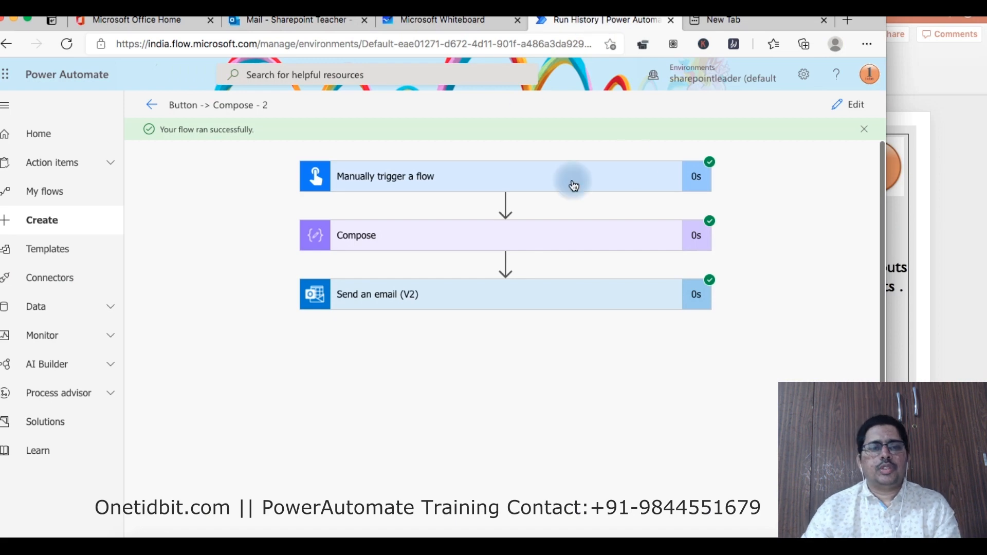
click(854, 105)
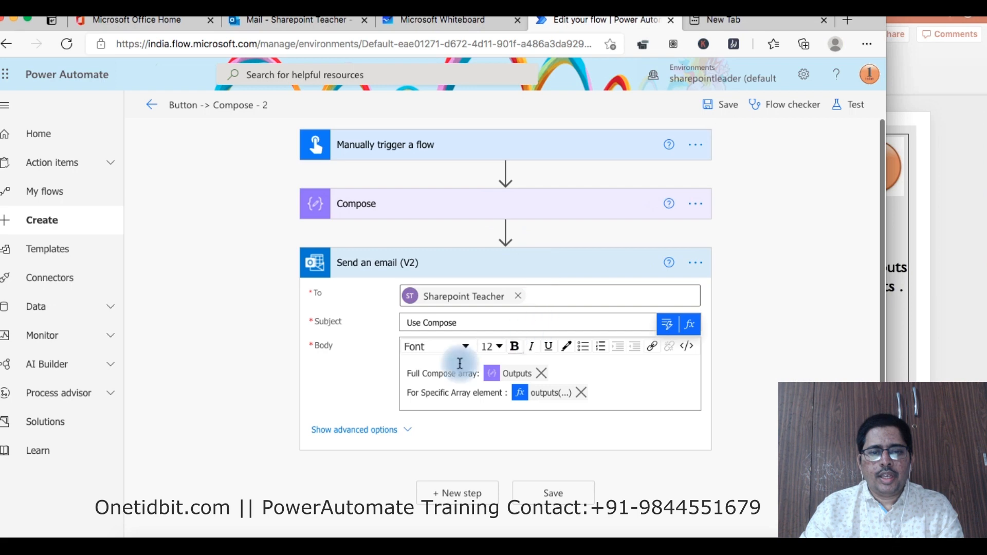
scroll(459, 358, down, 1)
click(457, 489)
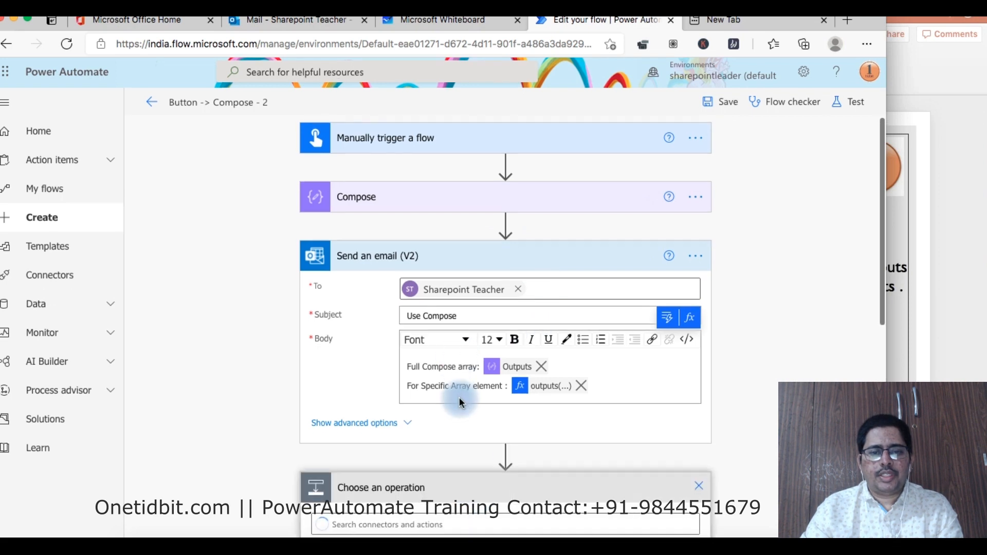
scroll(459, 397, down, 5)
scroll(461, 403, up, 1)
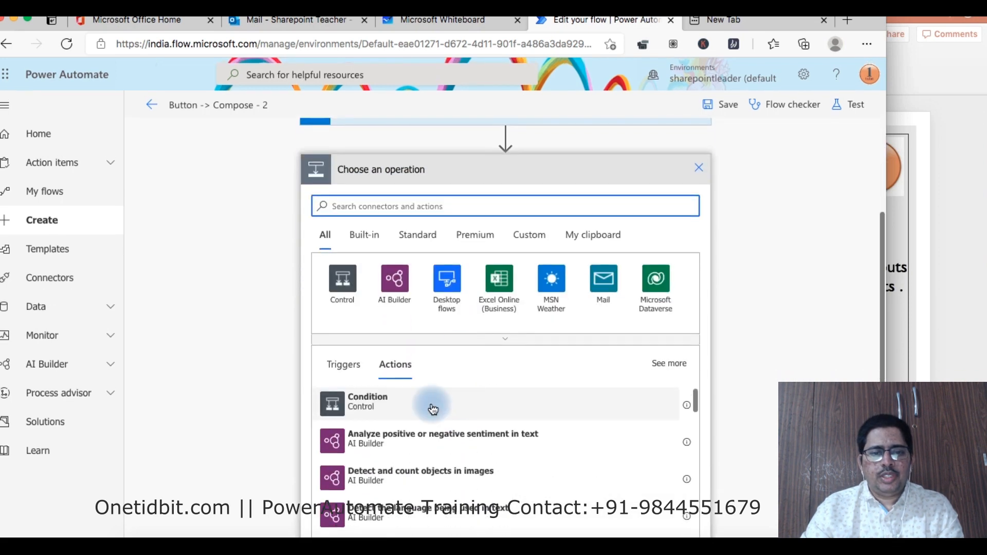
click(395, 408)
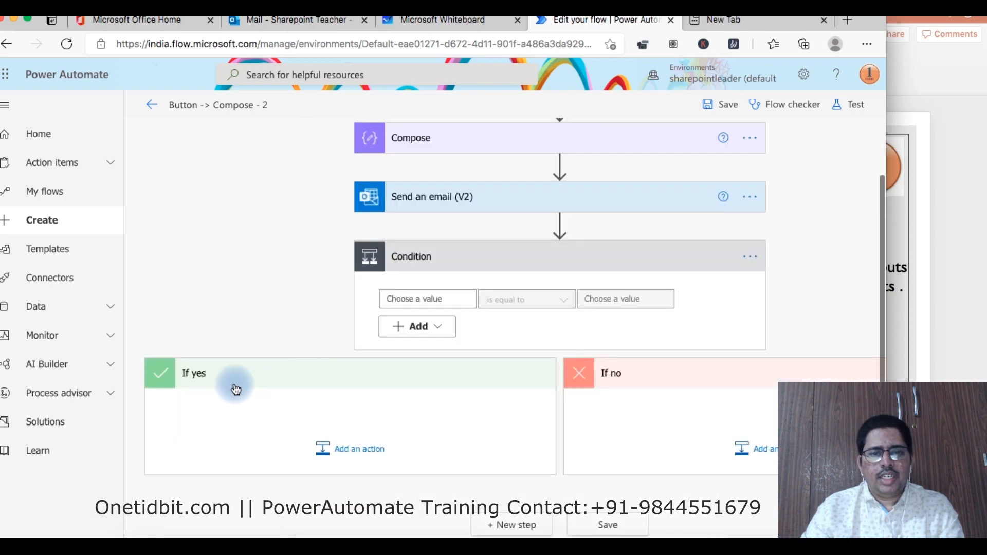
- Search for variable actions in the If yes branch and try to add Initialize variable there
click(369, 450)
scroll(344, 422, down, 2)
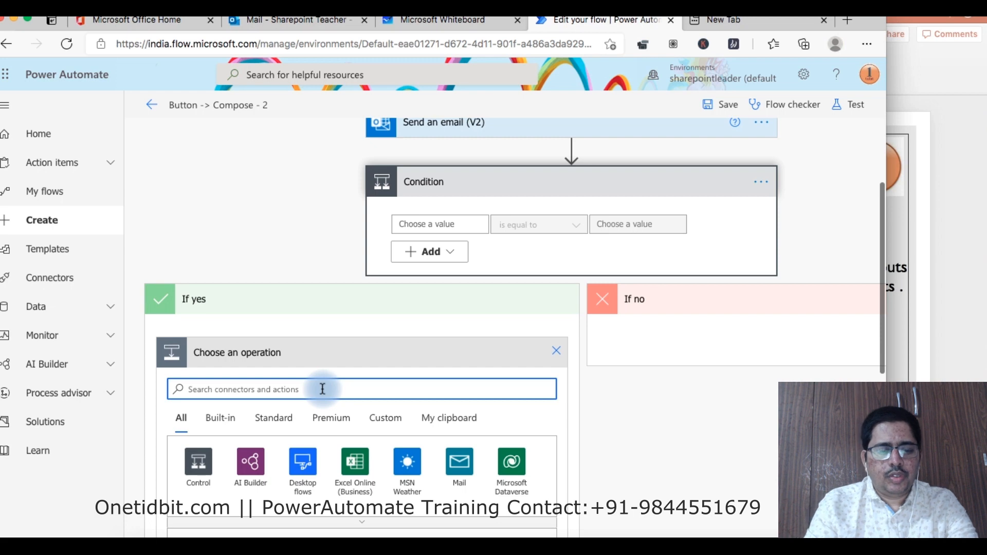
text(variable)
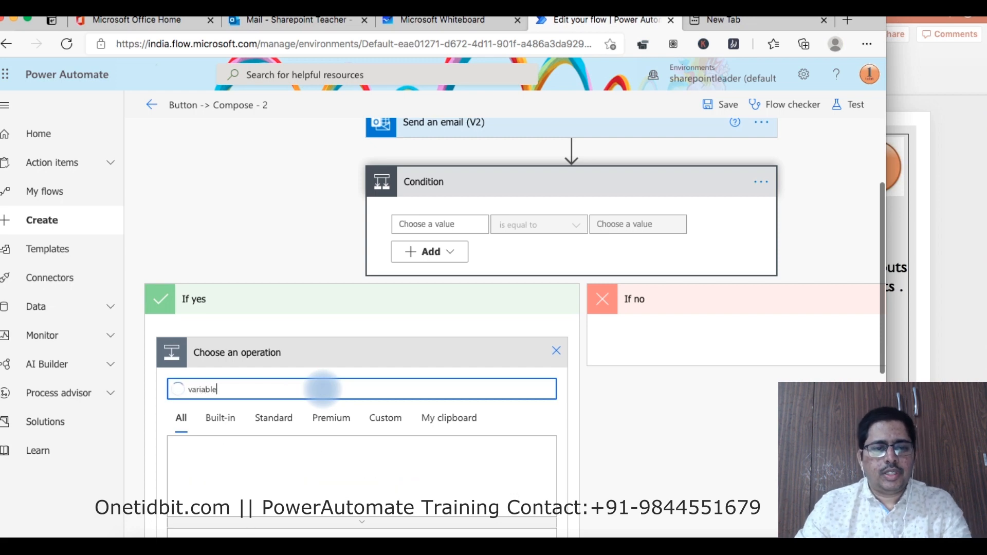
scroll(323, 392, down, 2)
click(301, 455)
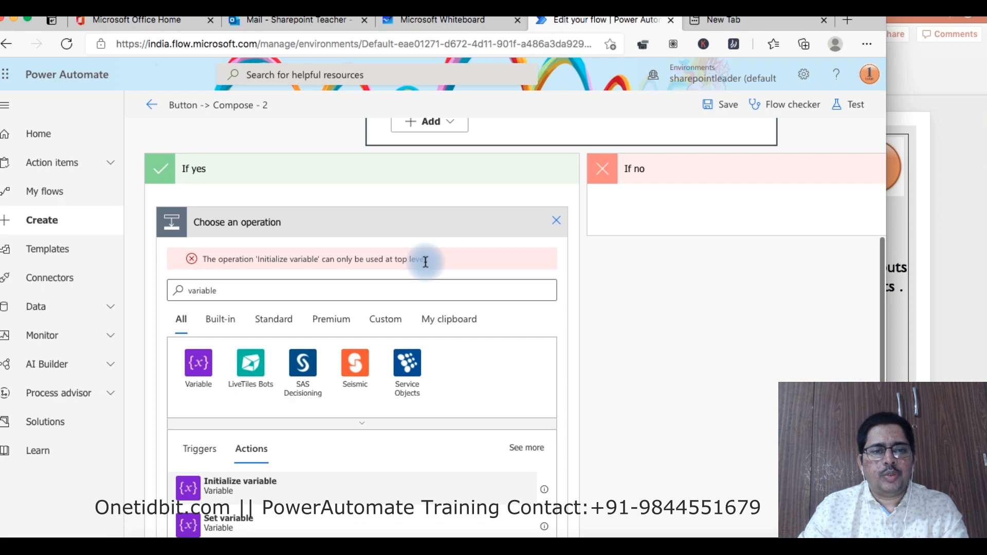
- Expand the first Compose action and examine its colour array against the Initialize variable restriction in the If yes branch
scroll(425, 263, up, 5)
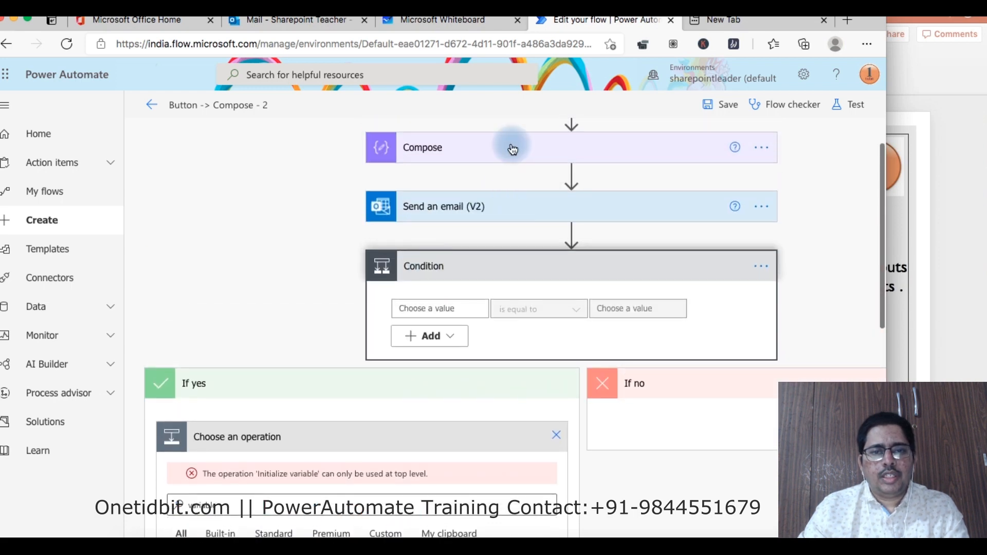
click(513, 148)
drag(619, 179, 467, 179)
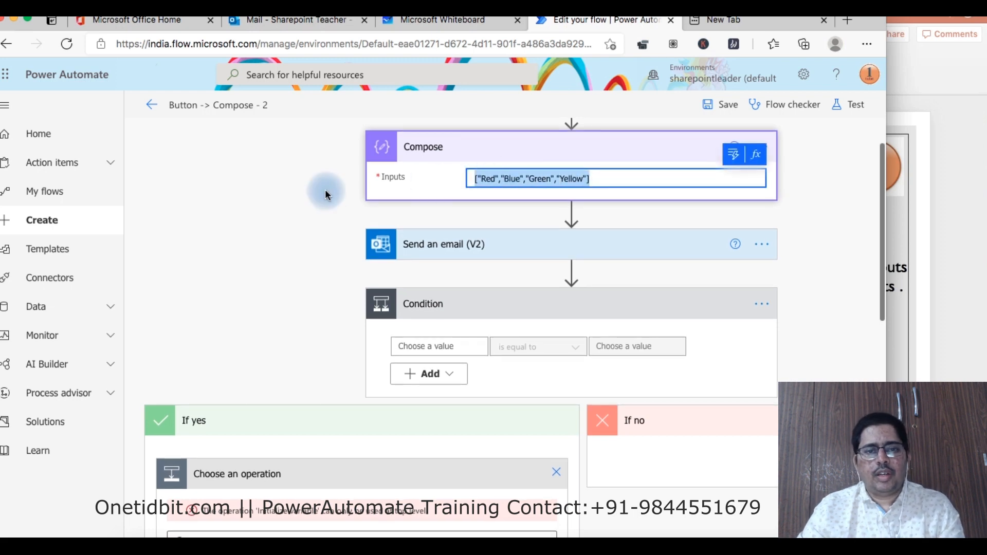
scroll(199, 252, down, 1)
scroll(200, 252, down, 4)
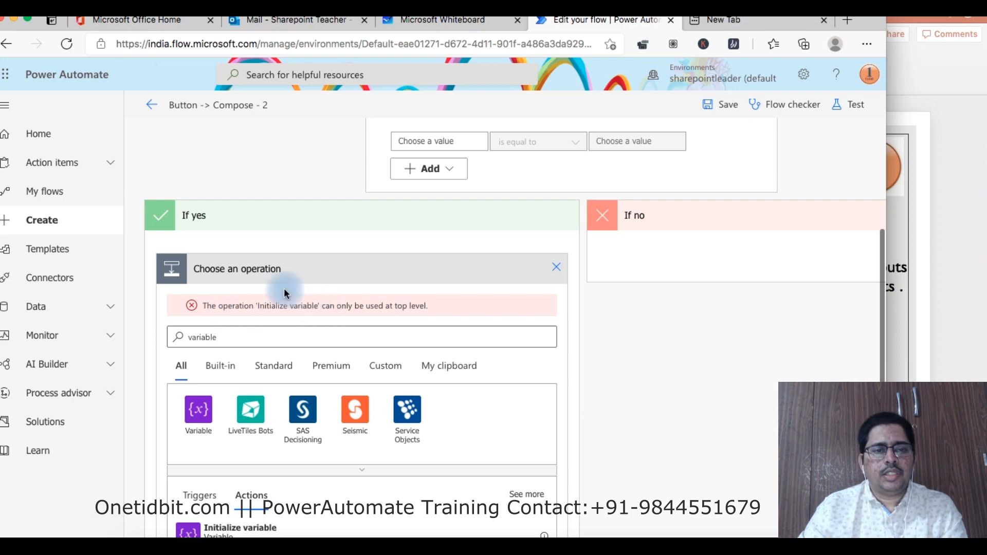
scroll(355, 325, down, 2)
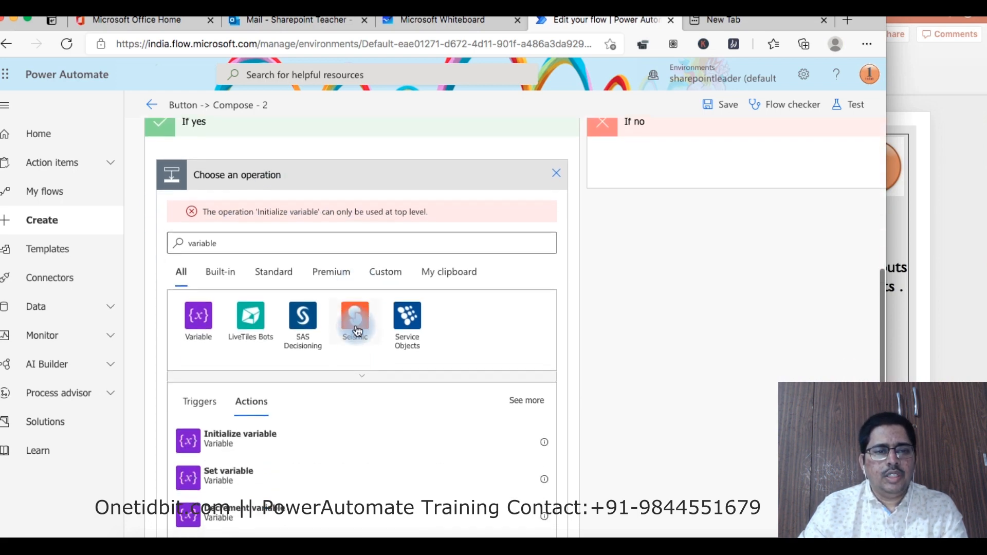
- Replace the action search with "compose" and add a Compose action inside the If yes branch
drag(238, 242, 179, 238)
key(BackSpace)
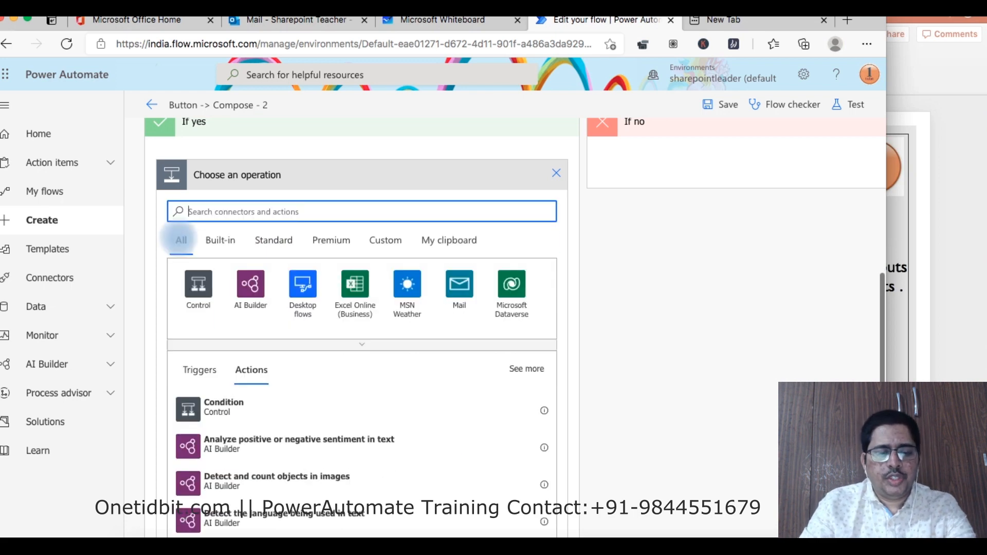
text(compose)
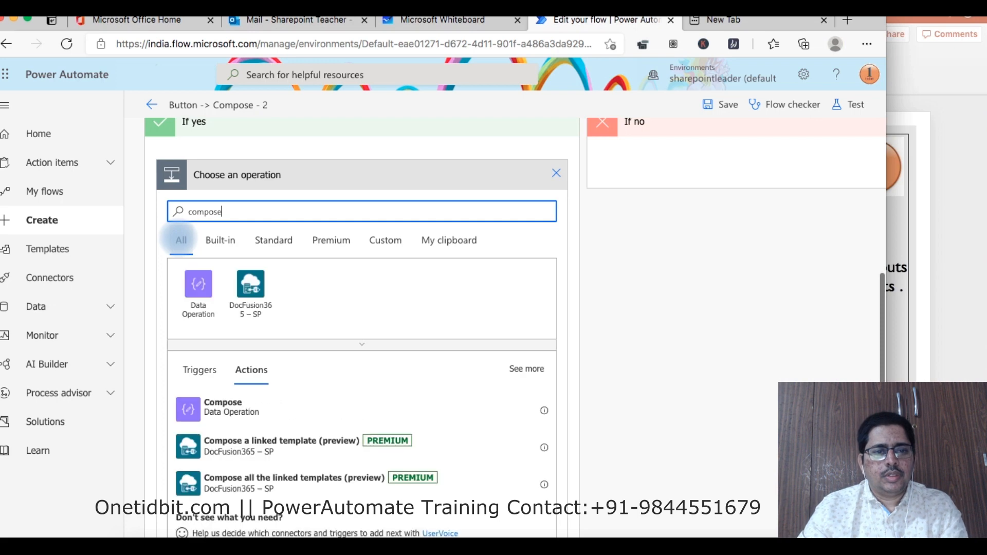
click(272, 411)
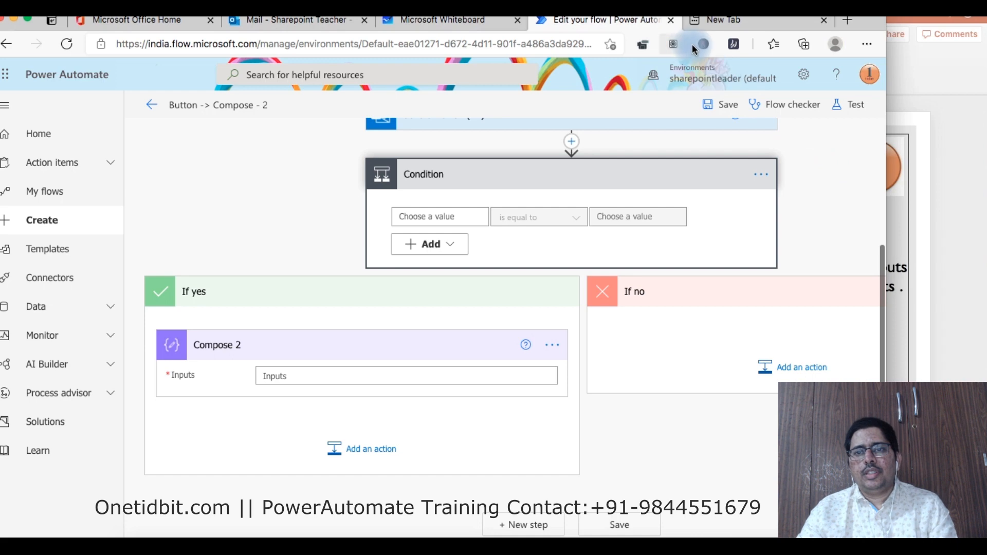
- Delete the Condition together with its branches from the flow
click(760, 175)
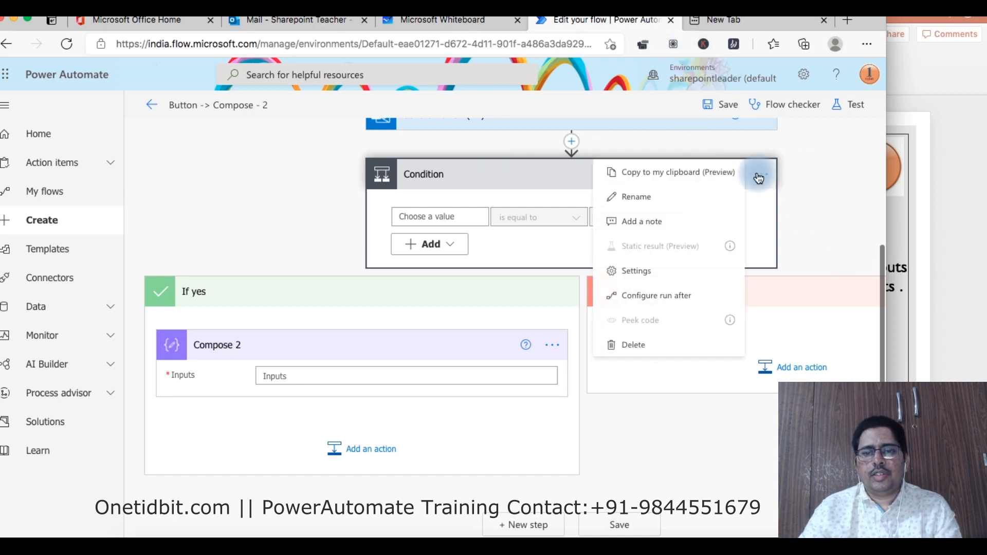
click(677, 340)
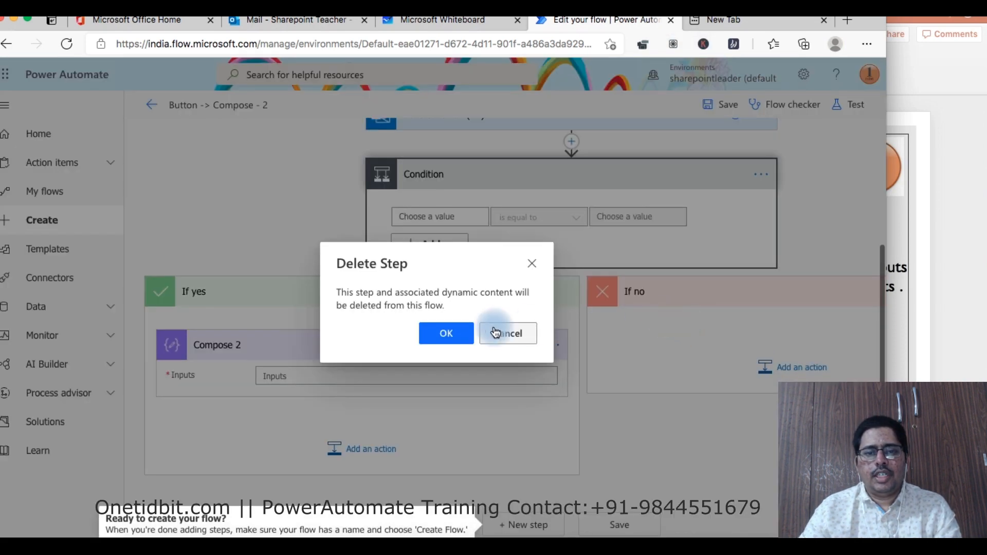
click(447, 333)
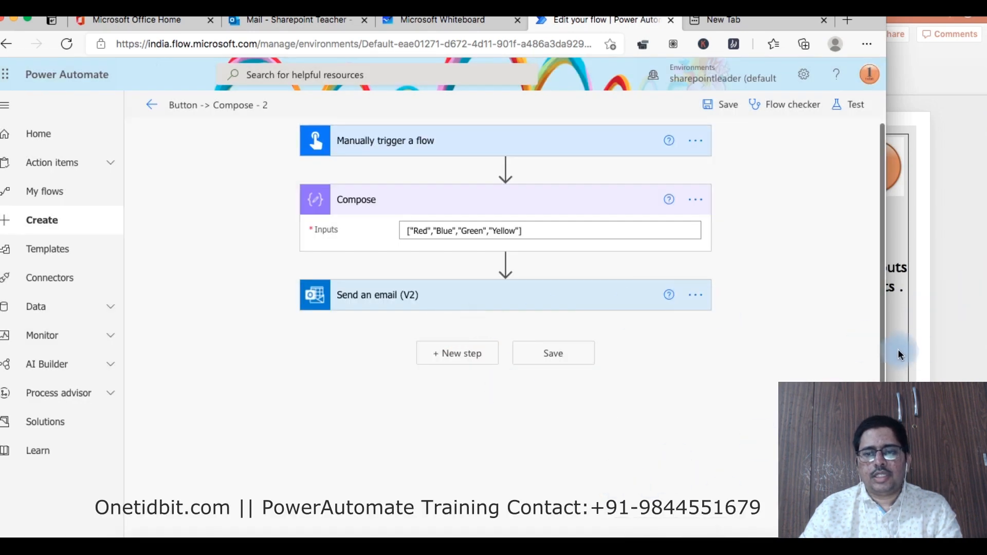
- Switch to the PowerPoint presentation and show the JOIN Action slide
click(933, 294)
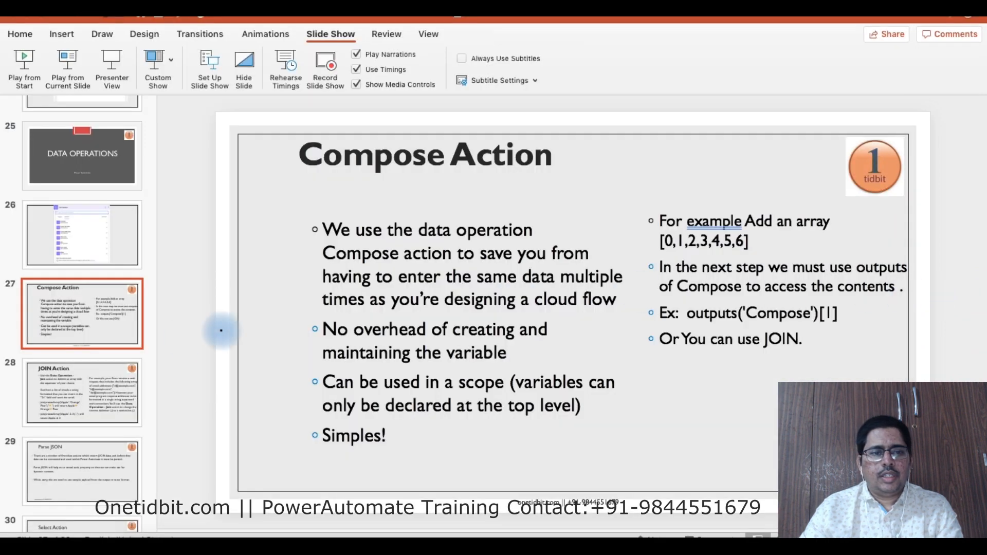
click(88, 394)
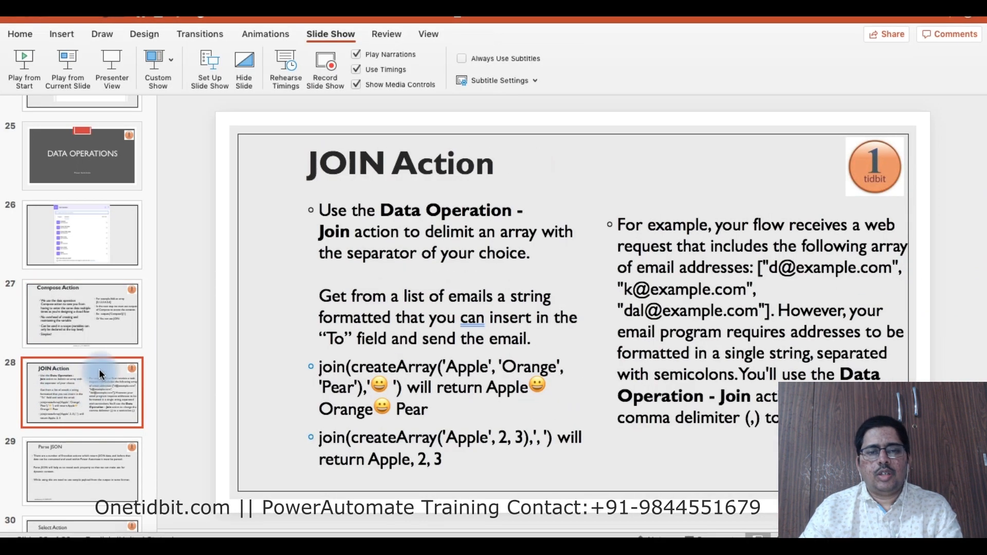
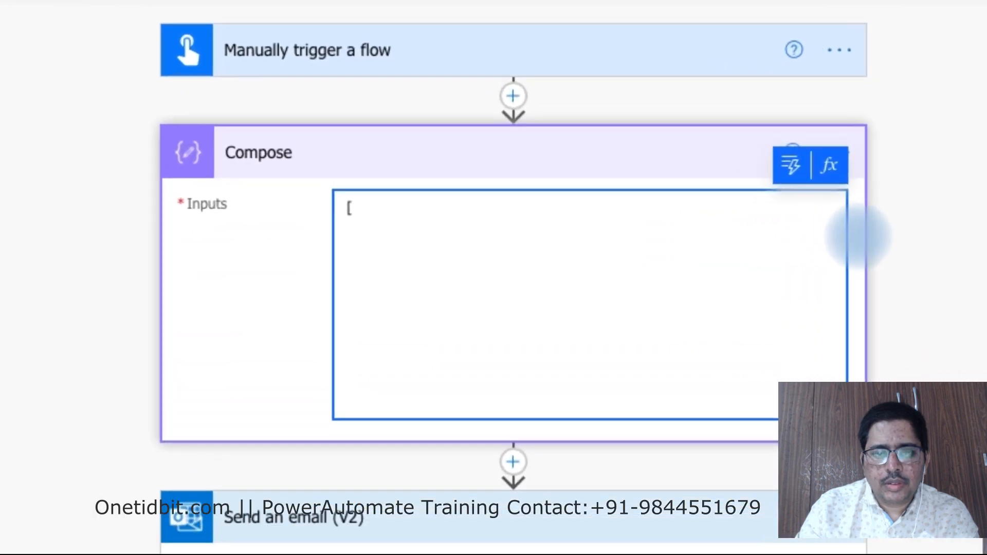
- Lay out a multi-line array in the Compose inputs with square brackets enclosing an empty pair of curly braces
text(])
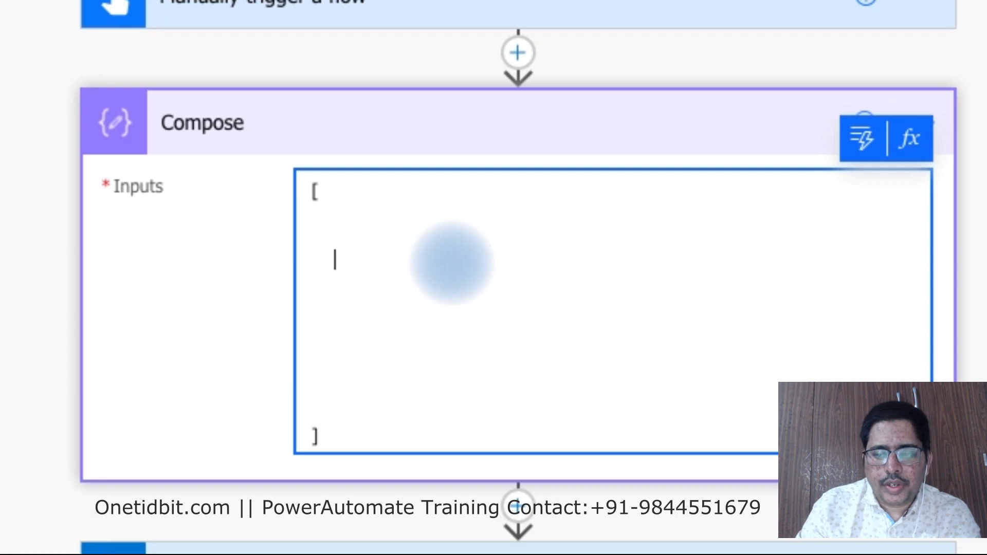
key(Return)
key(Return)
key(Return)
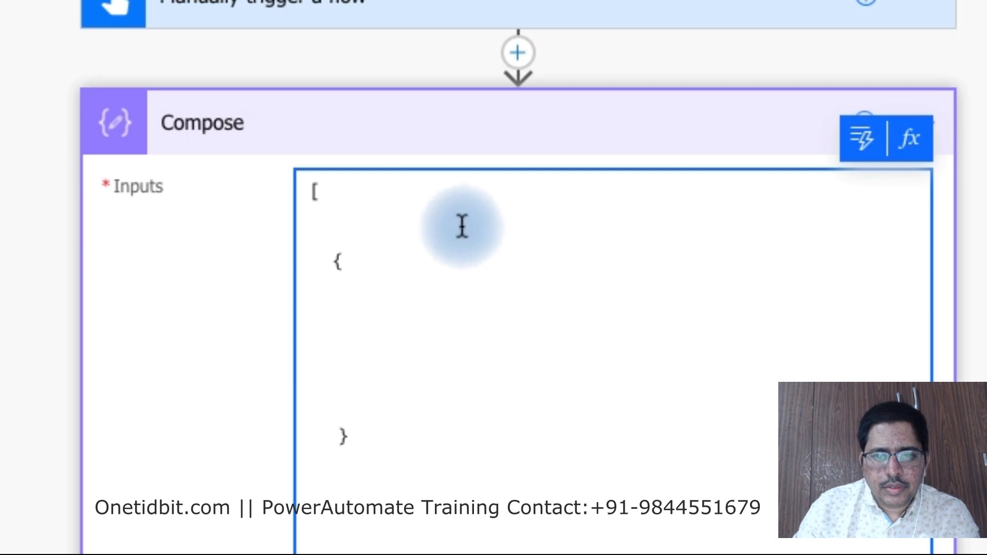
click(415, 320)
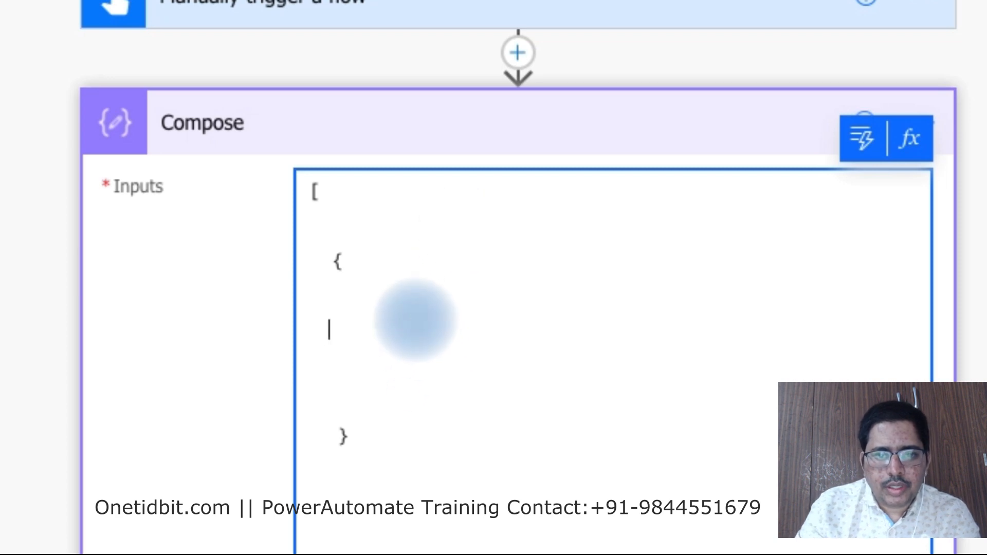
- Add an "EmpName" property with the employee's name inside the braces and start a new line
text("EmpName":)
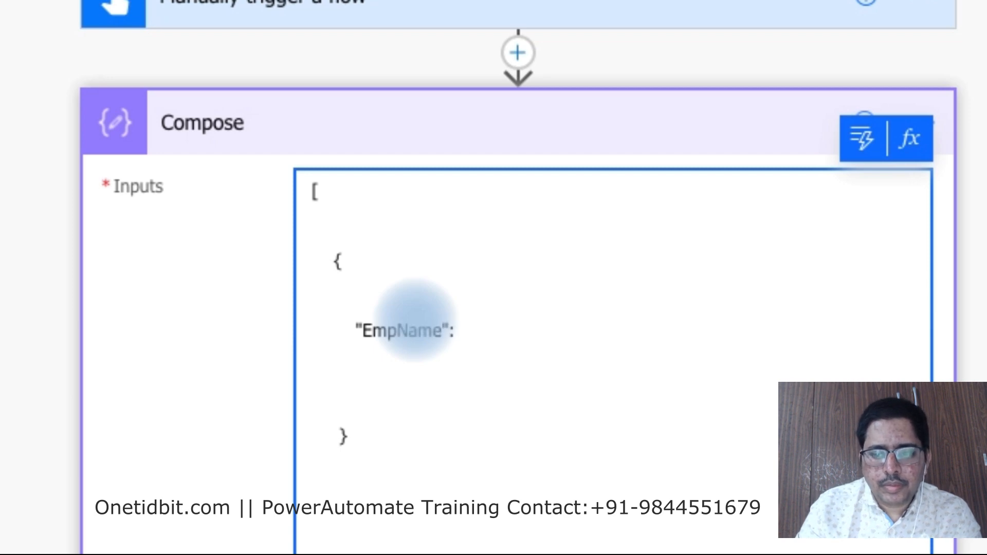
text("Bharat)
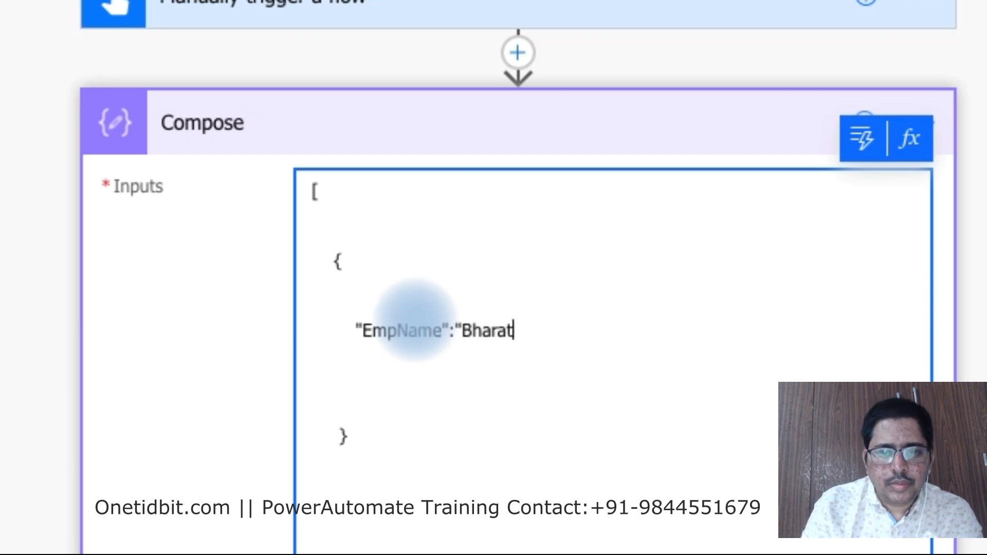
text(h",)
key(Return)
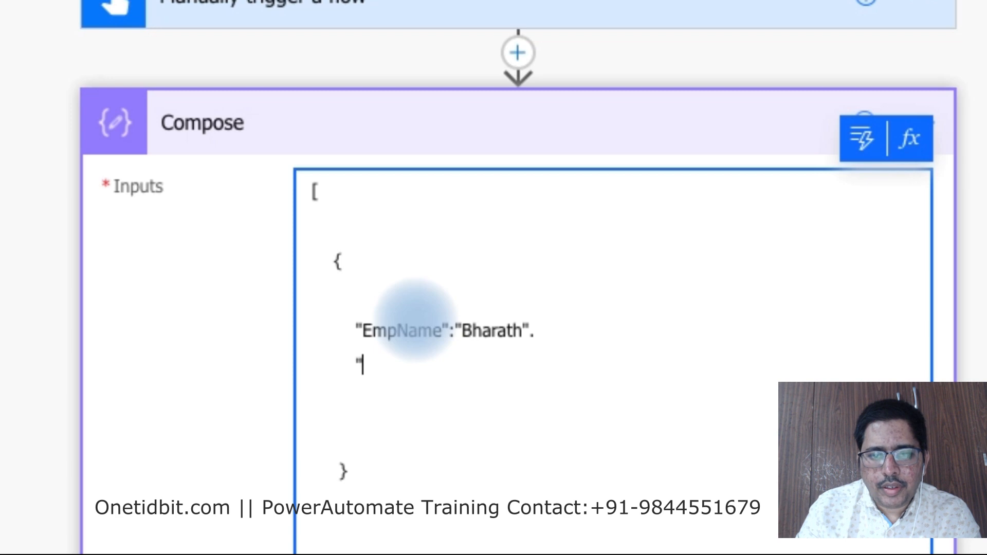
- Add the properties "Skills":"SharePoint" and "Designation":"Consultant" to the employee object on separate lines
text("Skills":)
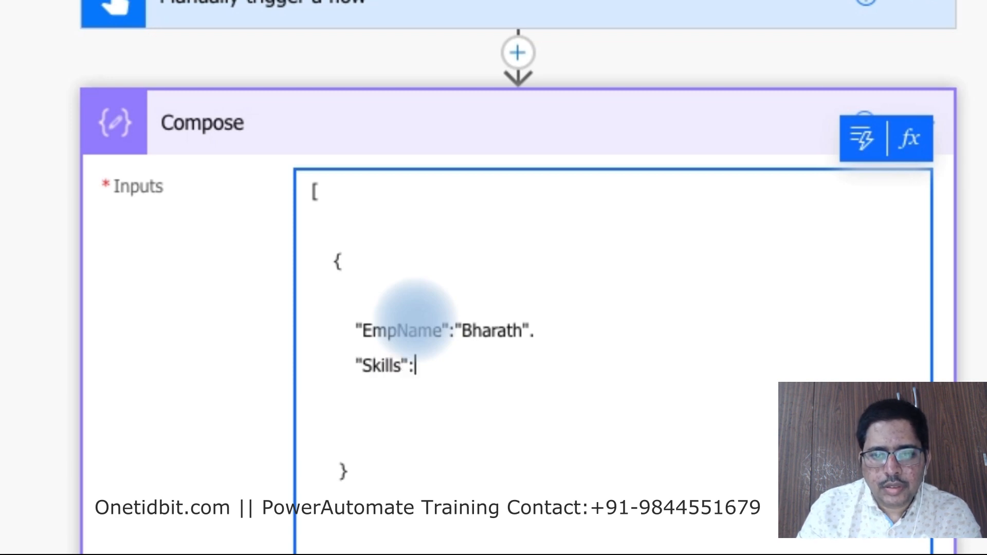
text("SharePoint",)
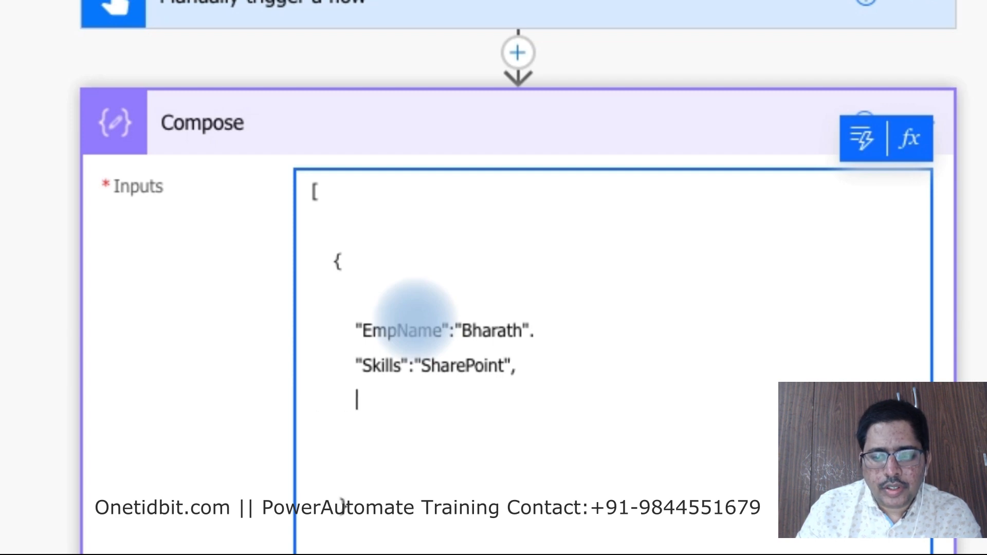
text(Desi)
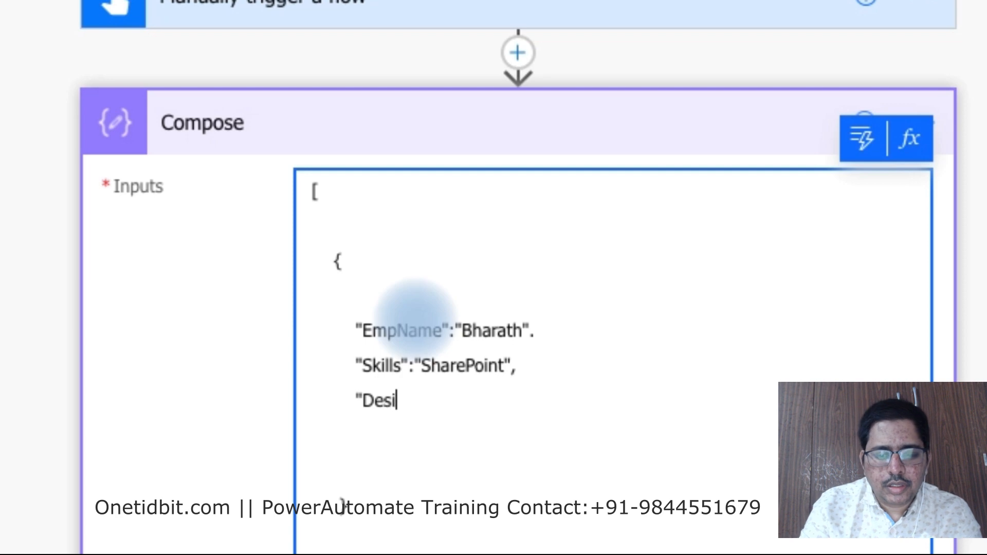
text(gnation)
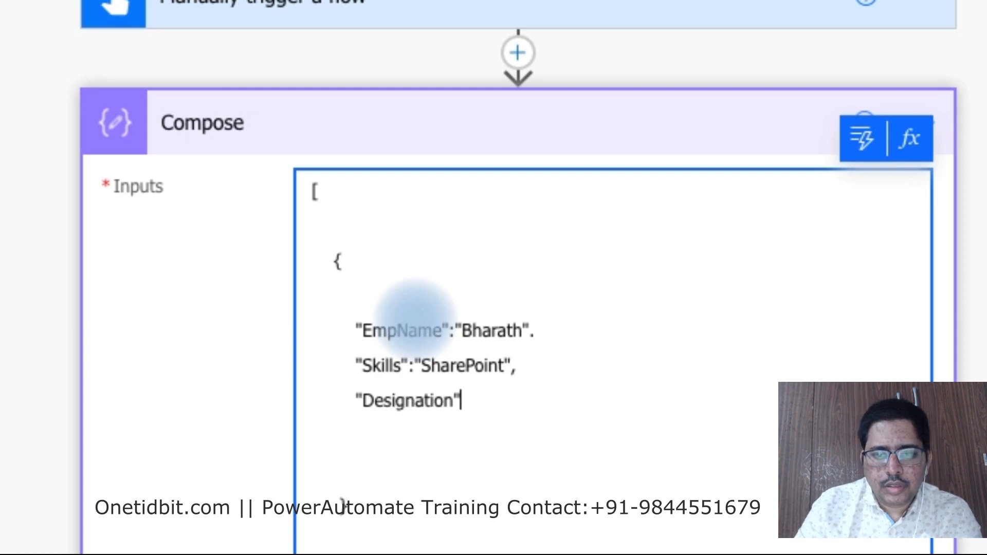
text(":"Consultant)
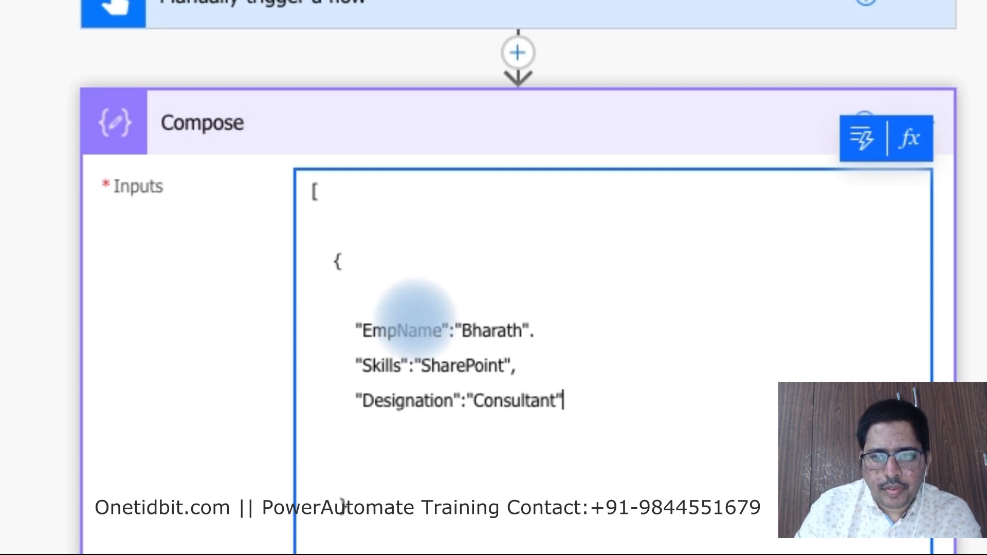
- Highlight the whole employee object for review, and place the cursor after its closing brace
scroll(414, 309, down, 1)
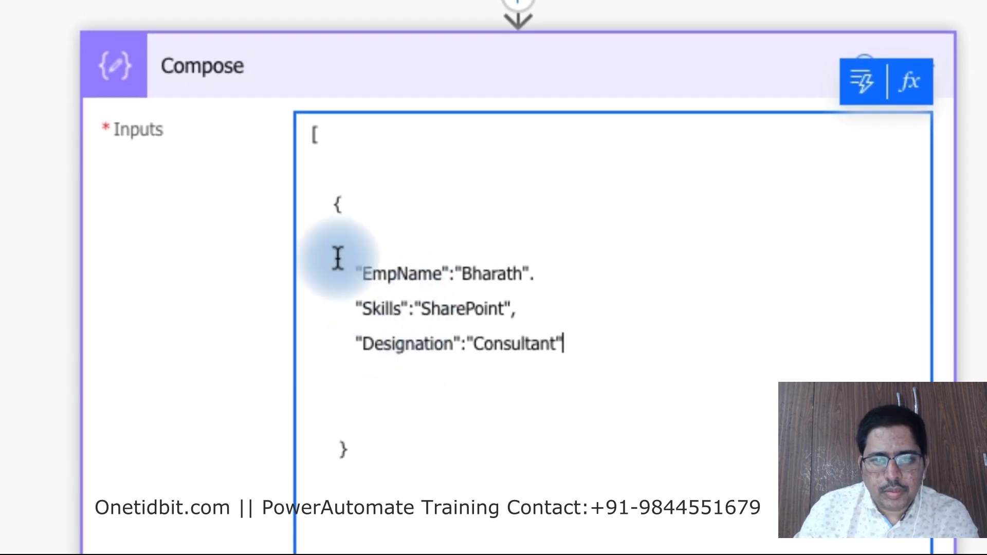
drag(334, 205, 386, 447)
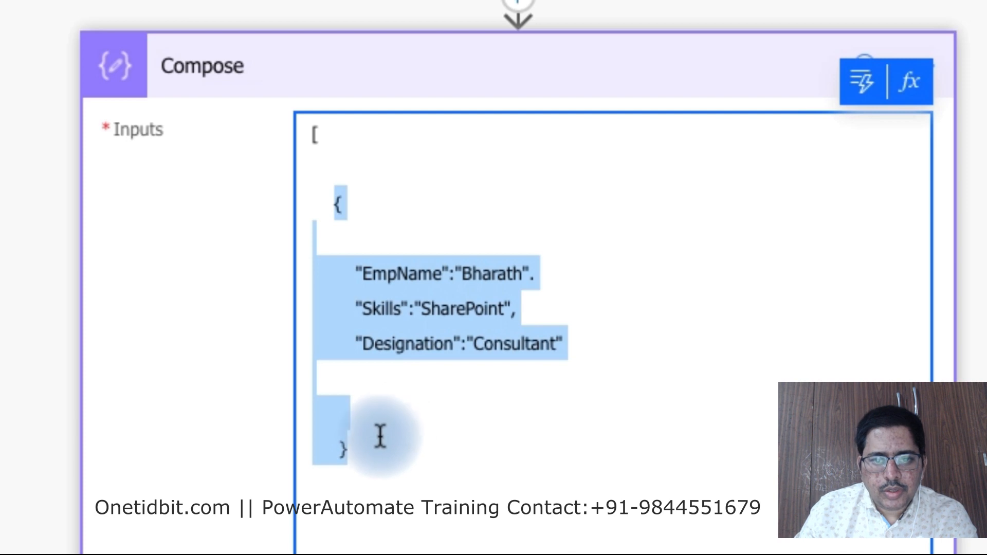
click(376, 439)
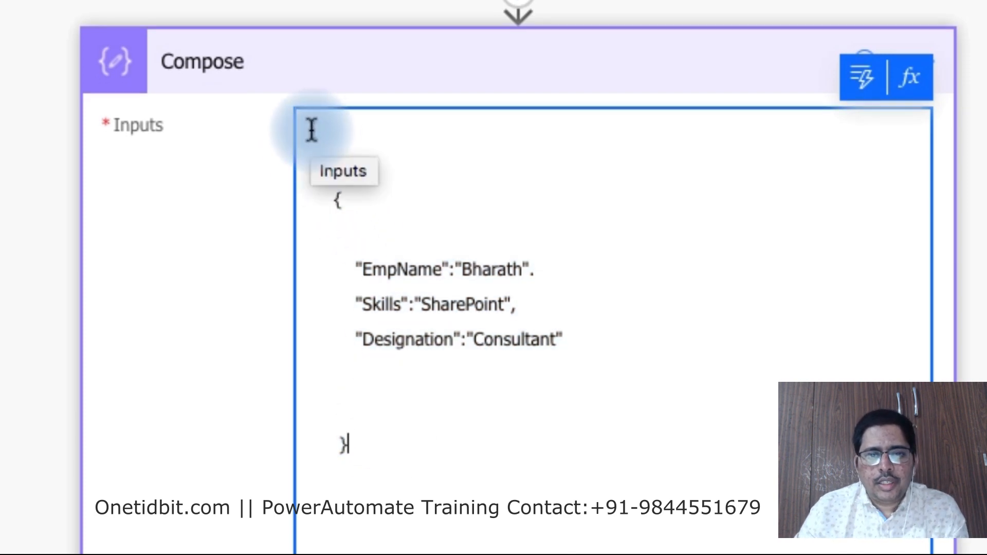
- Review the employee array in the Compose inputs, from its opening square bracket through the object to the closing bracket
drag(312, 130, 335, 134)
drag(334, 198, 406, 429)
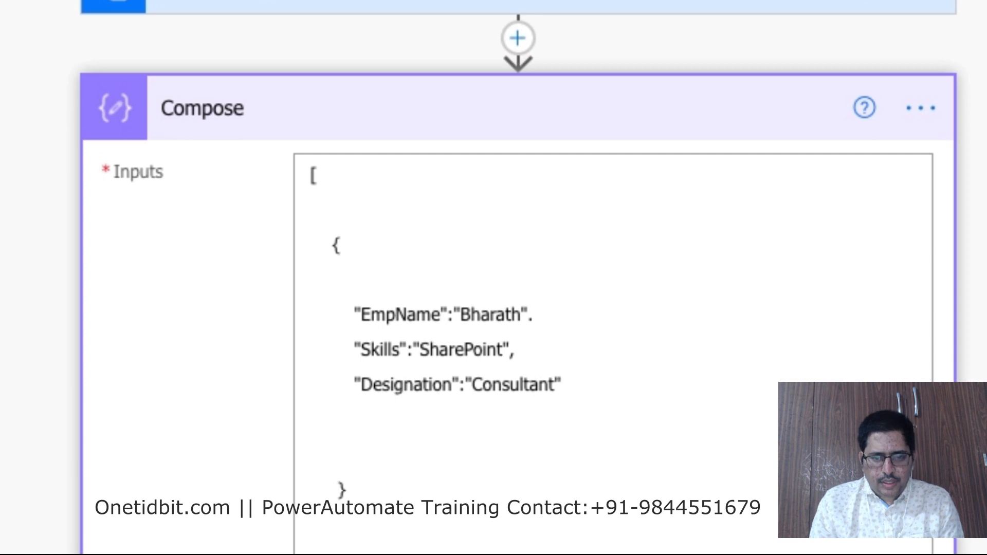
scroll(559, 266, down, 4)
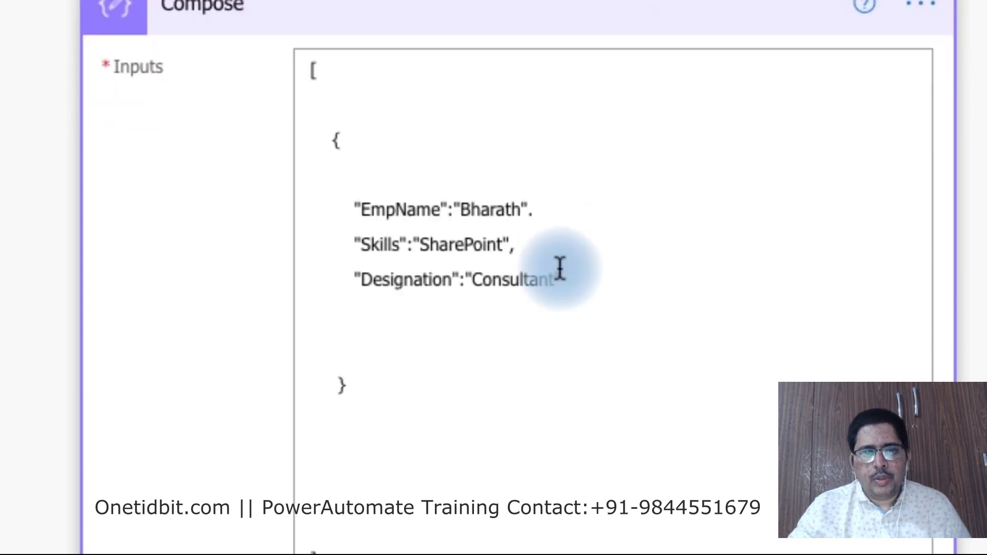
scroll(559, 266, down, 2)
scroll(559, 267, up, 3)
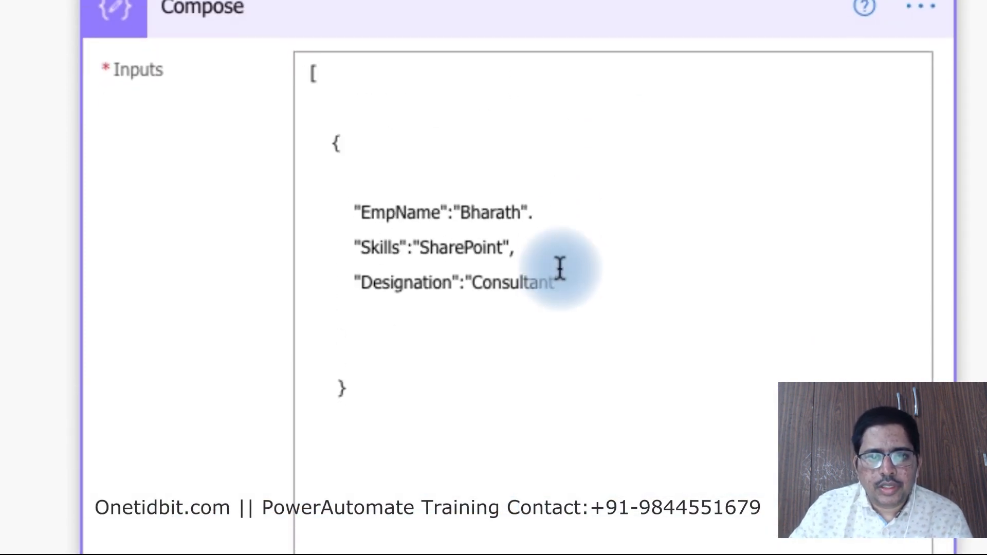
scroll(559, 267, down, 2)
scroll(559, 266, down, 4)
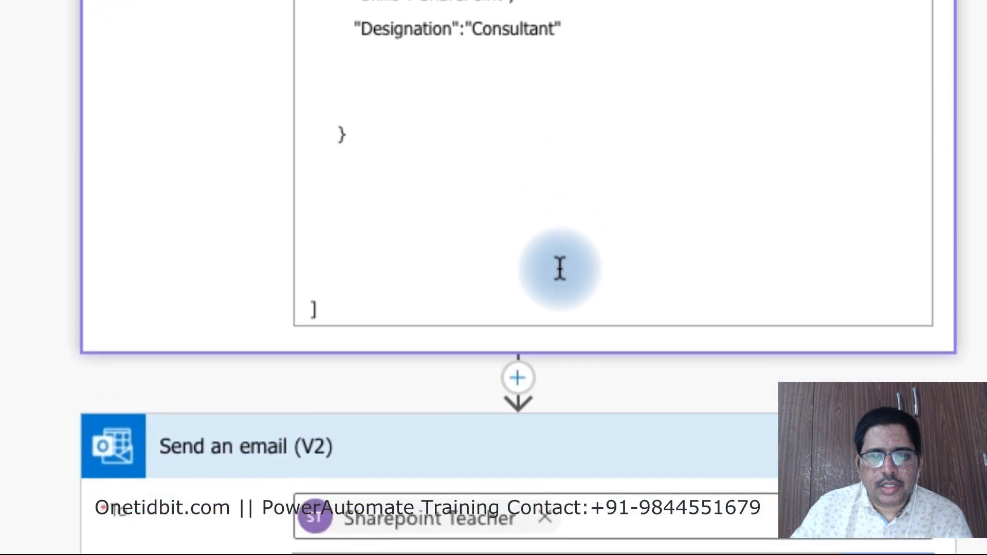
scroll(559, 266, up, 2)
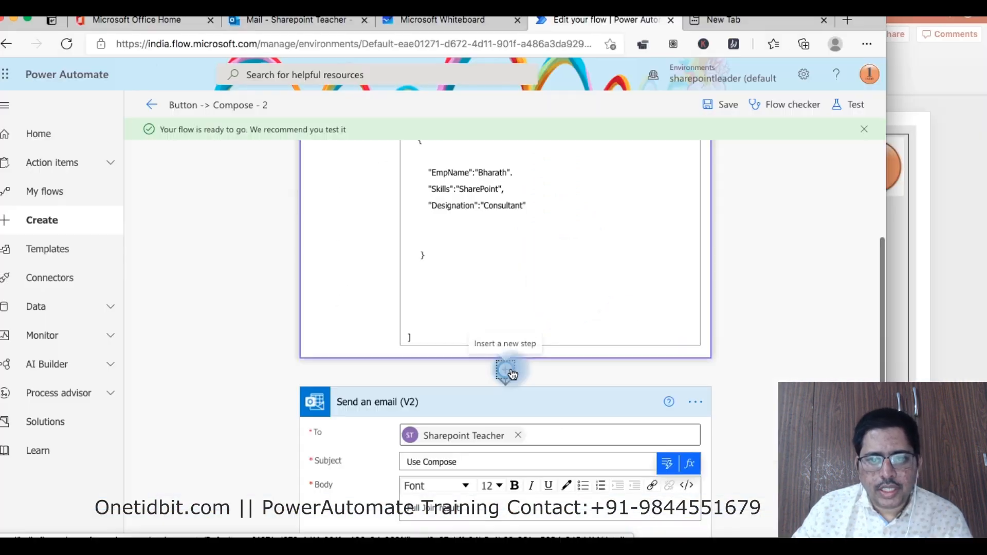
- Insert a Parse JSON data operation between the Compose and Send an email (V2) actions, finding it by searching for "data"
click(518, 473)
click(508, 390)
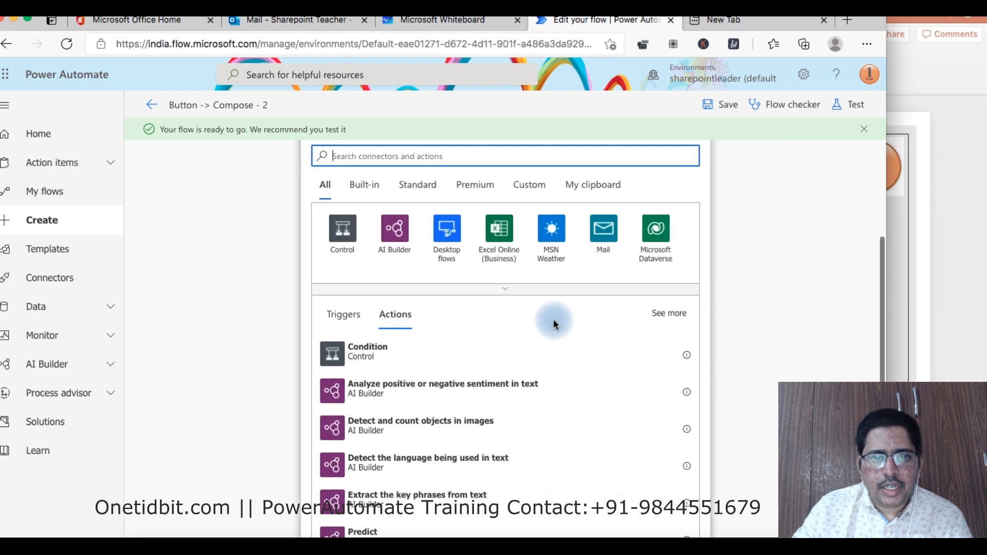
text(pd)
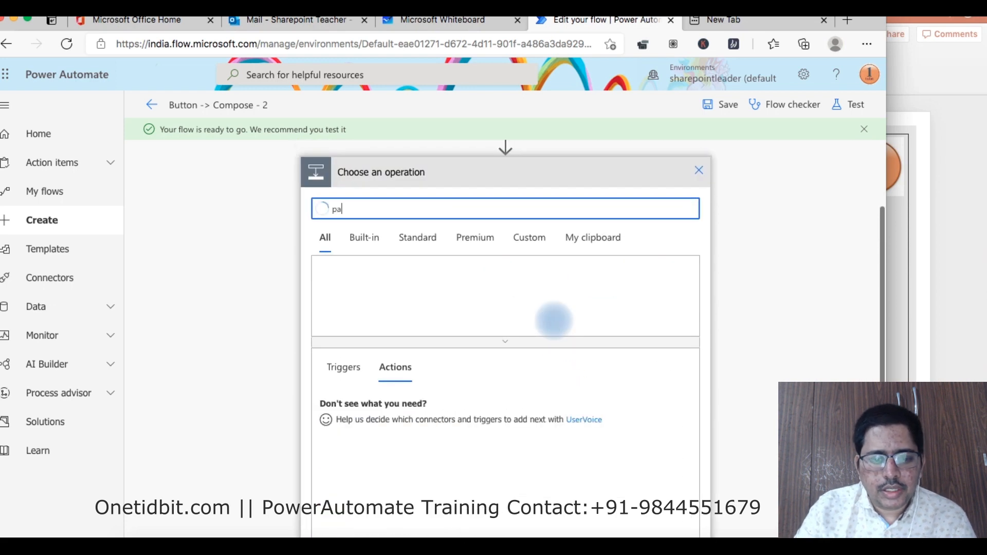
key(BackSpace)
key(BackSpace)
text(data)
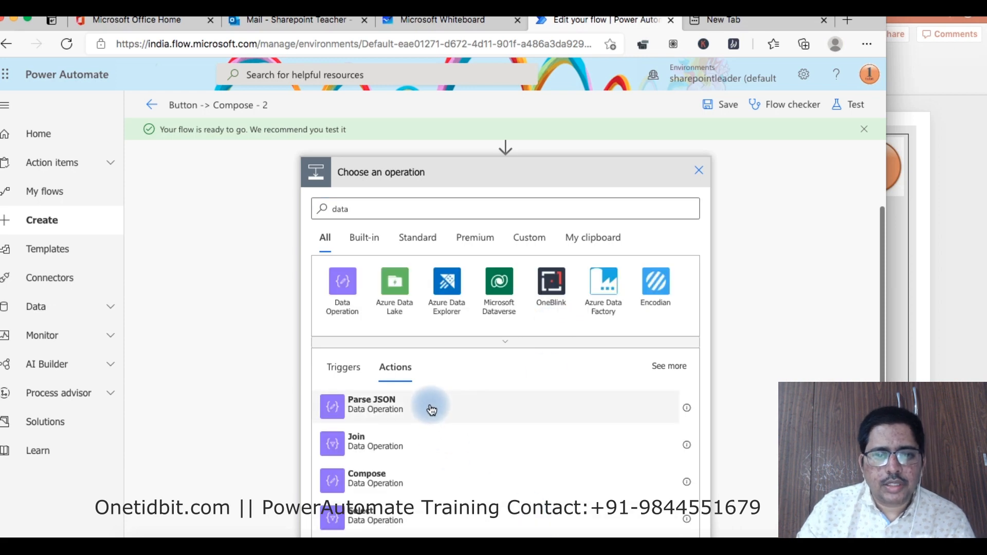
click(429, 407)
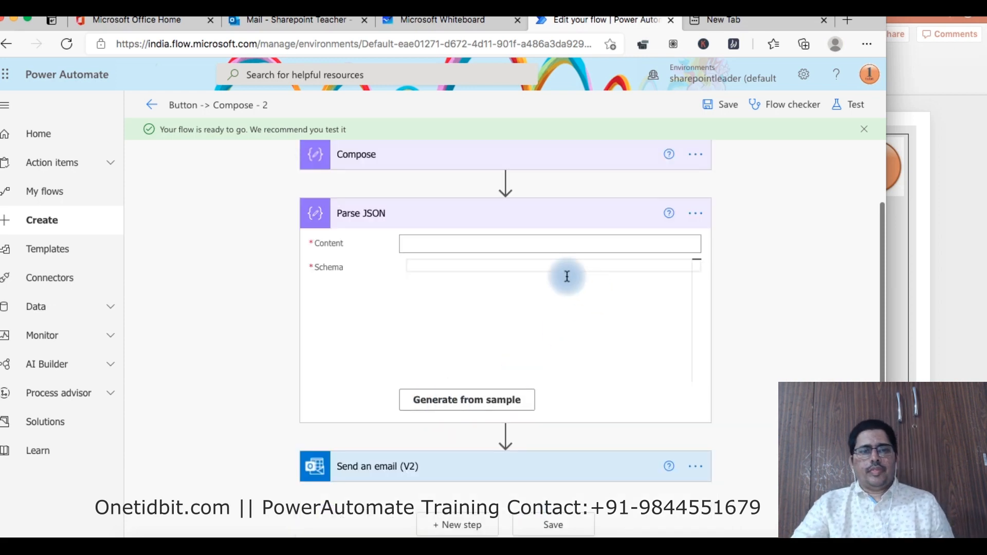
- Set the Parse JSON content to the dynamic Outputs value of the Compose action
scroll(392, 268, up, 2)
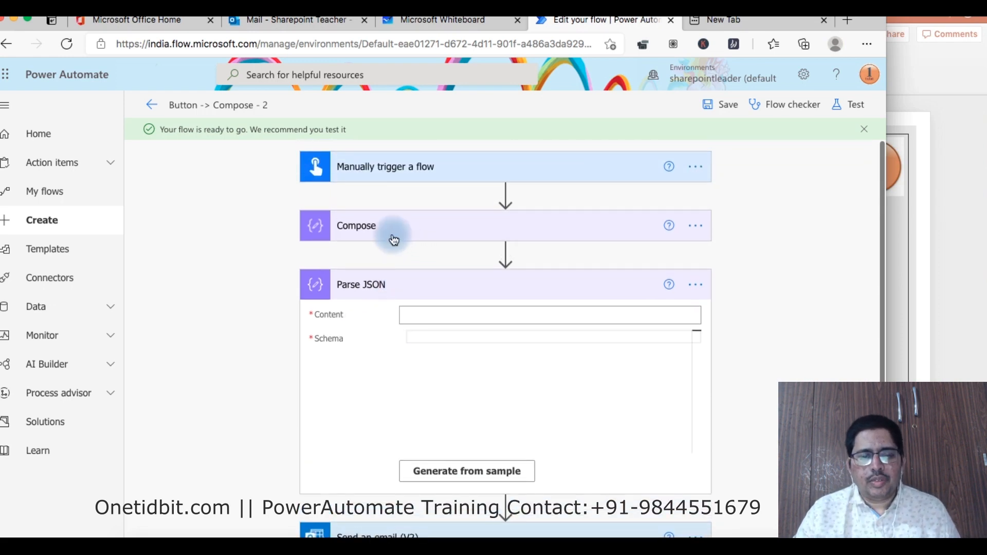
click(626, 314)
click(668, 293)
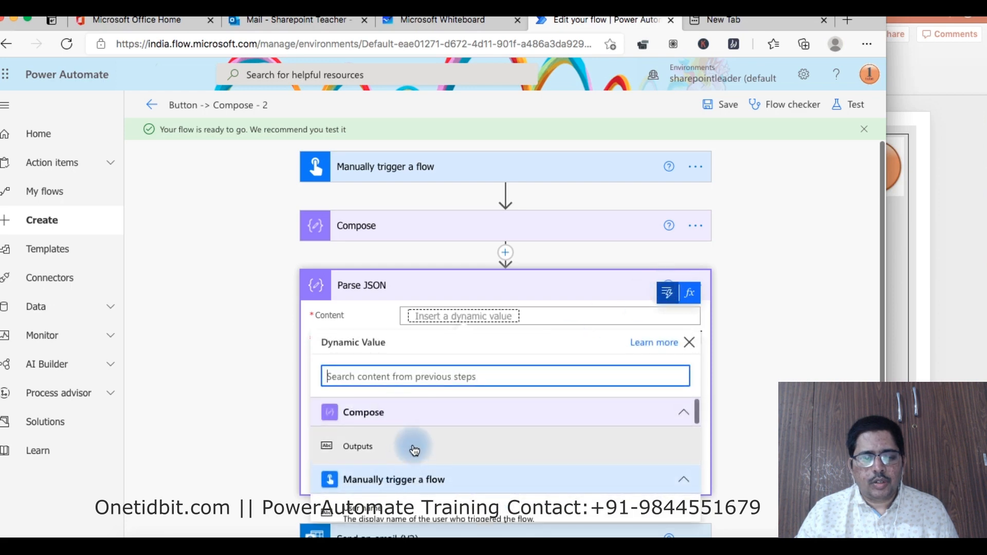
click(415, 447)
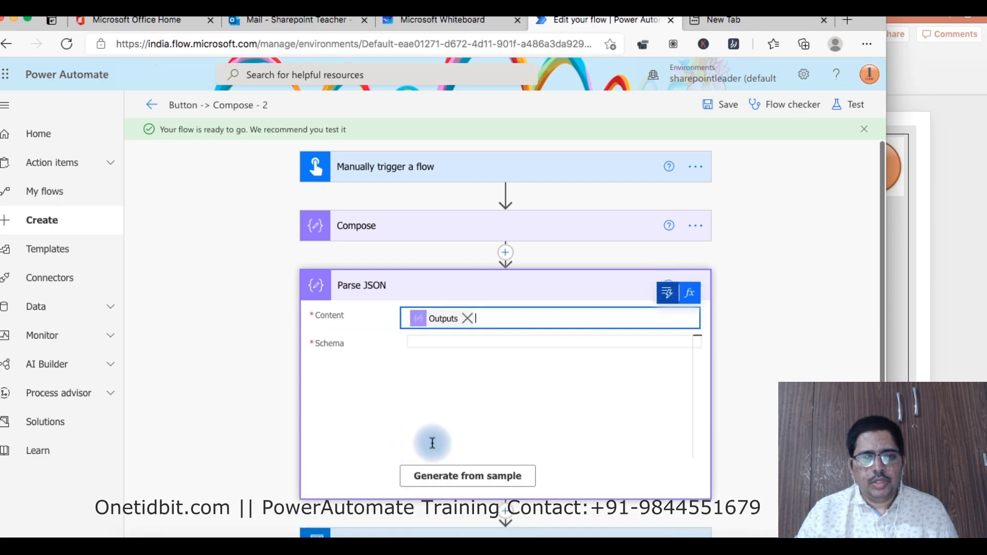
- Expand the Compose action and copy its whole JSON array, including both square brackets
click(404, 230)
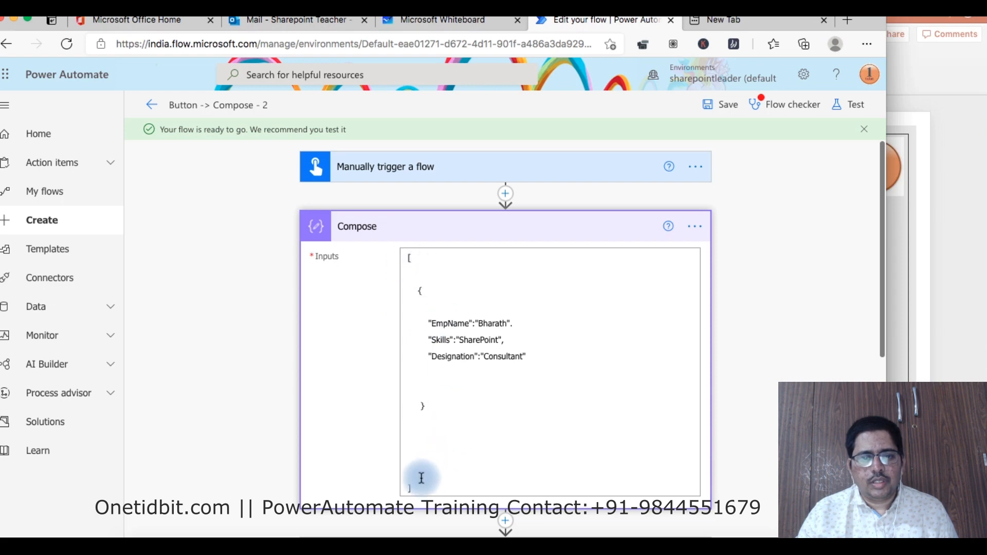
drag(418, 484, 414, 266)
scroll(609, 347, down, 2)
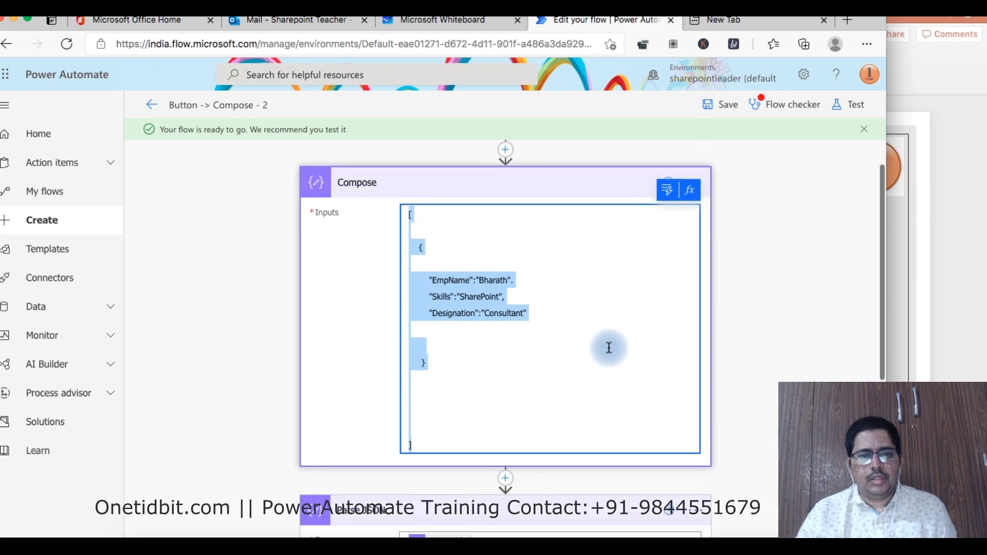
scroll(609, 347, down, 1)
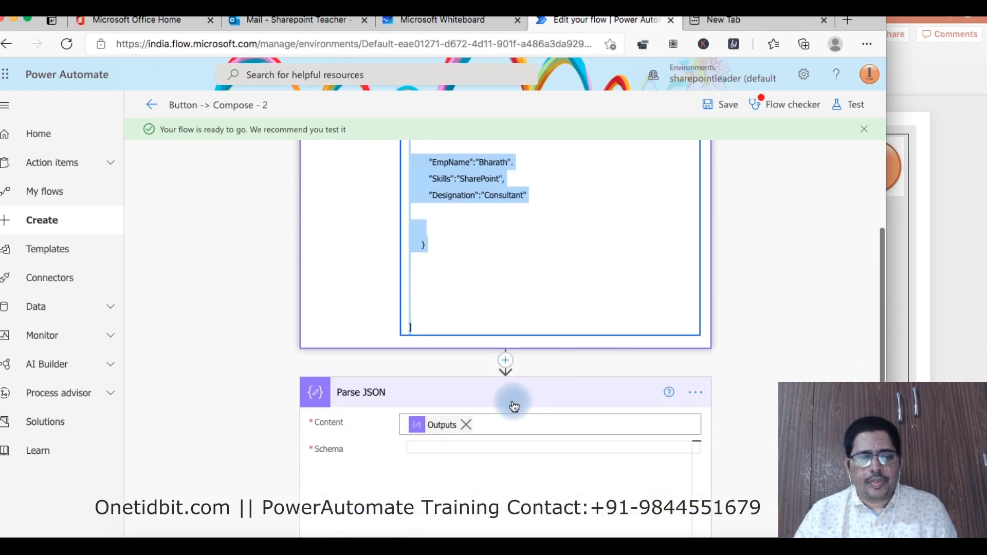
scroll(493, 392, down, 2)
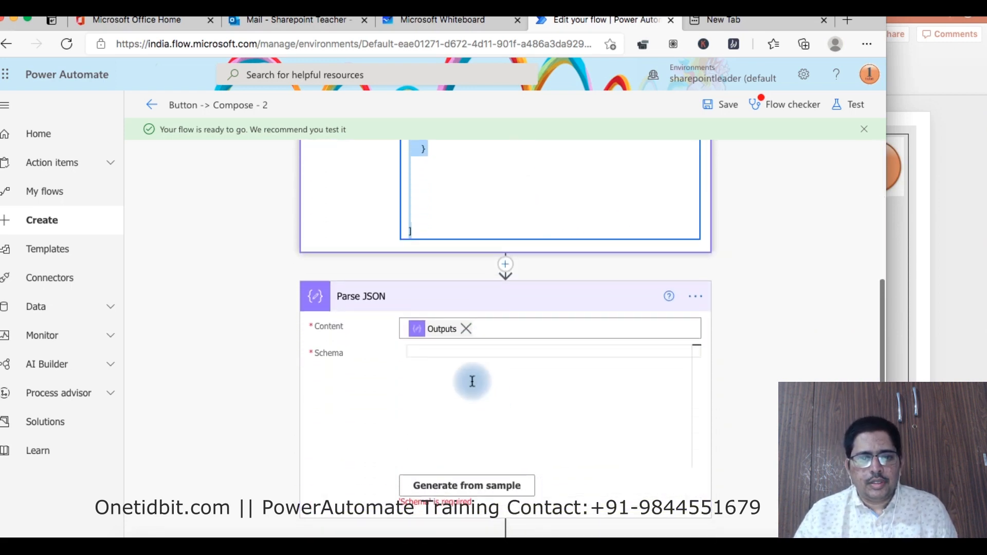
- Paste the copied array as the sample JSON payload for Parse JSON and try to generate the schema from it
click(547, 355)
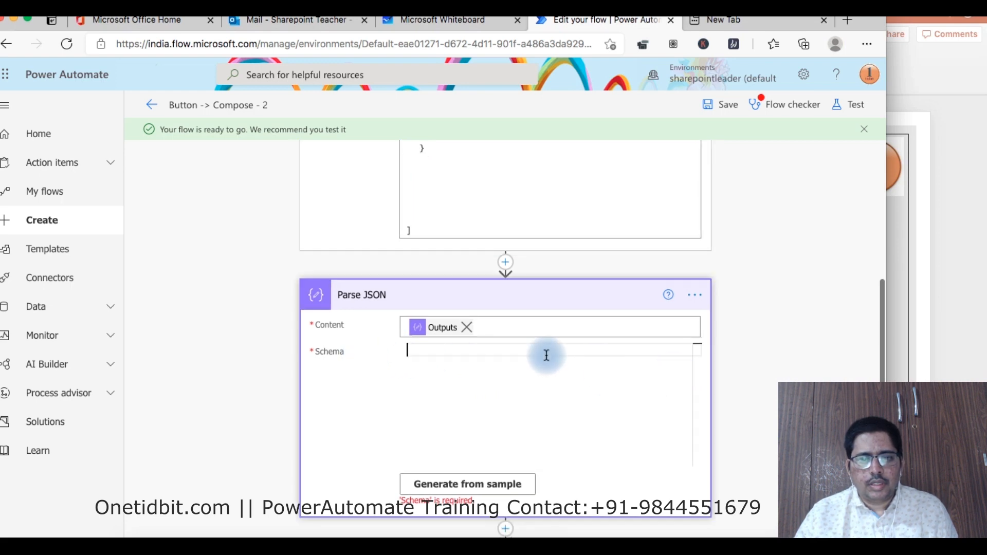
click(499, 484)
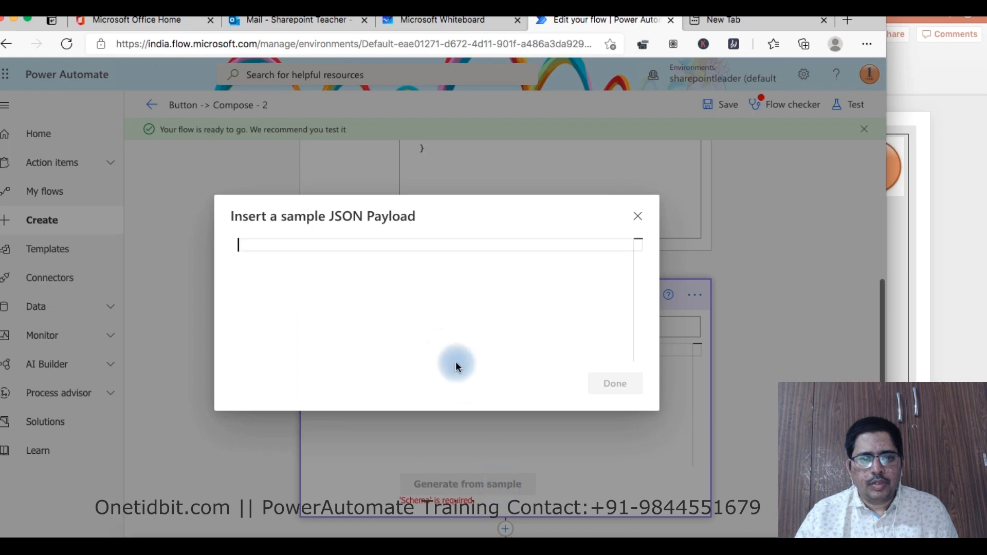
key(super+v)
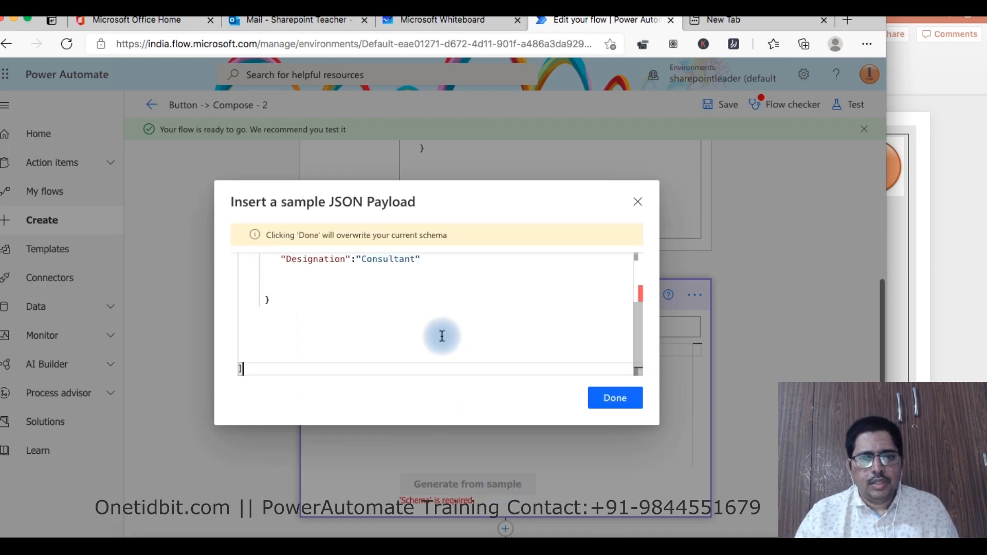
click(617, 399)
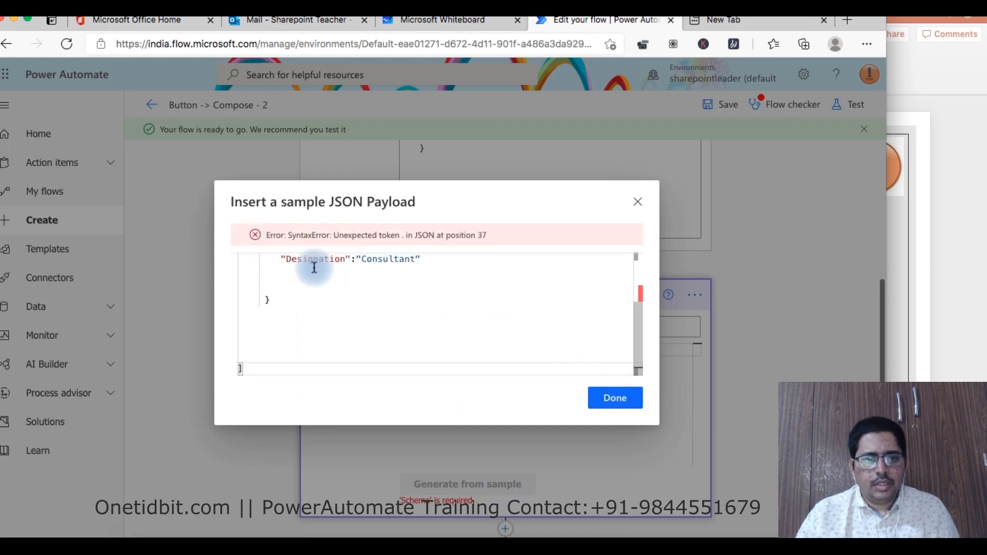
- Replace the period after the EmpName value with a comma in the sample payload and generate the schema
scroll(314, 268, up, 3)
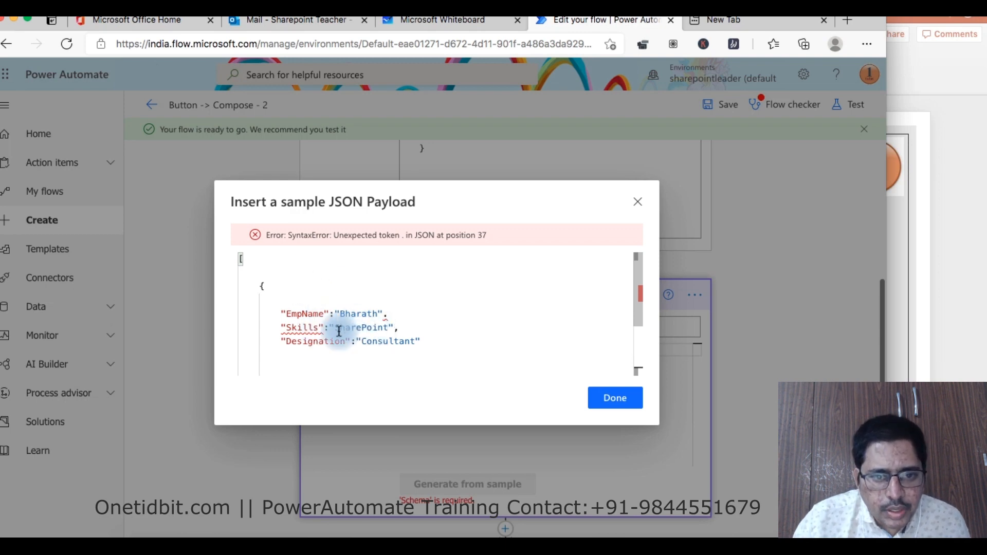
click(398, 316)
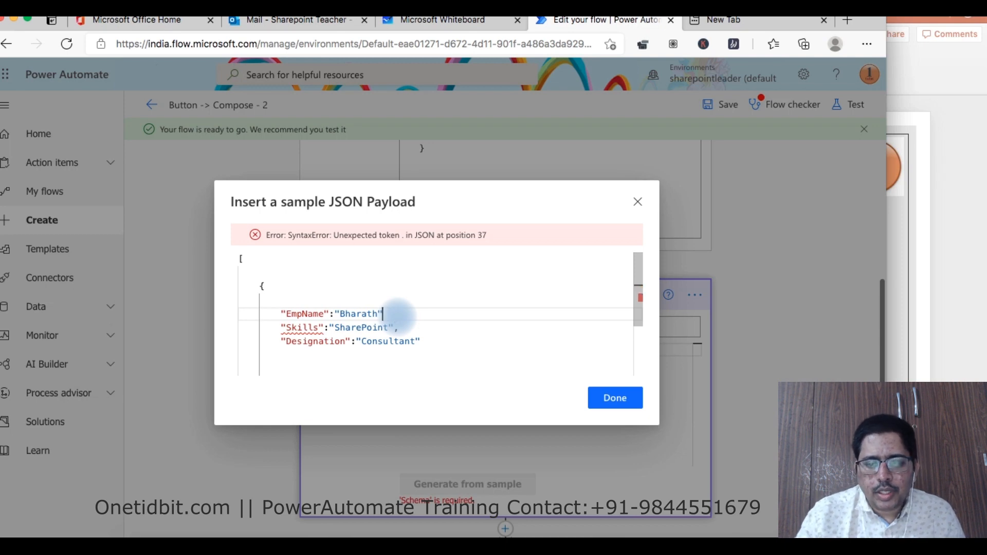
click(615, 398)
- Replace the period after the EmpName value with a comma in the Compose inputs
scroll(581, 389, up, 5)
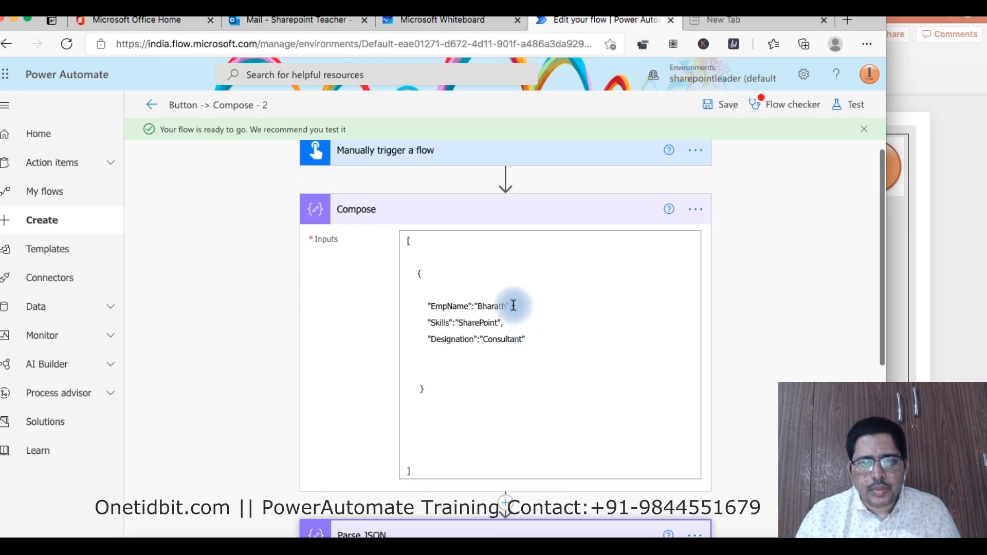
click(531, 305)
key(BackSpace)
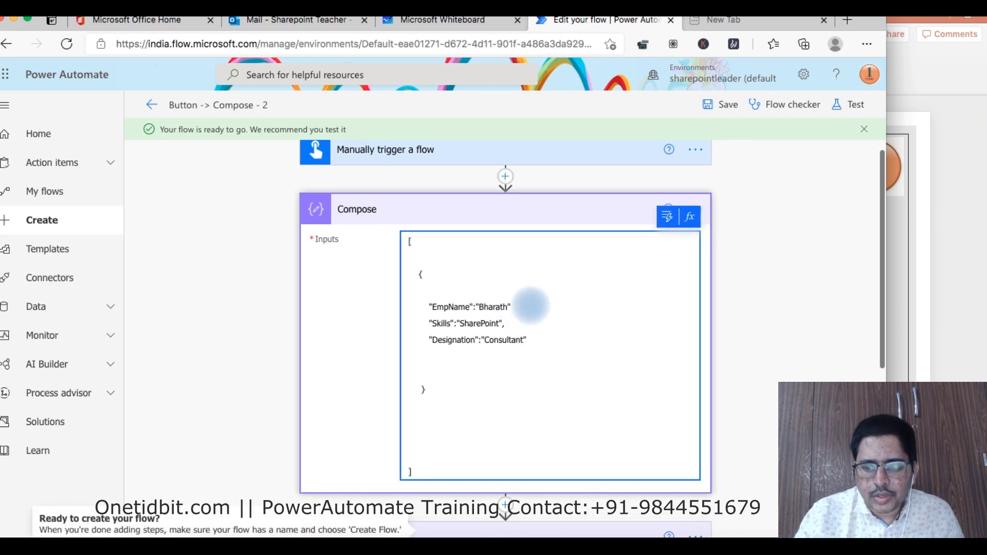
- Review the property definitions in the Parse JSON schema and expand the Send an email (V2) action
scroll(530, 305, down, 5)
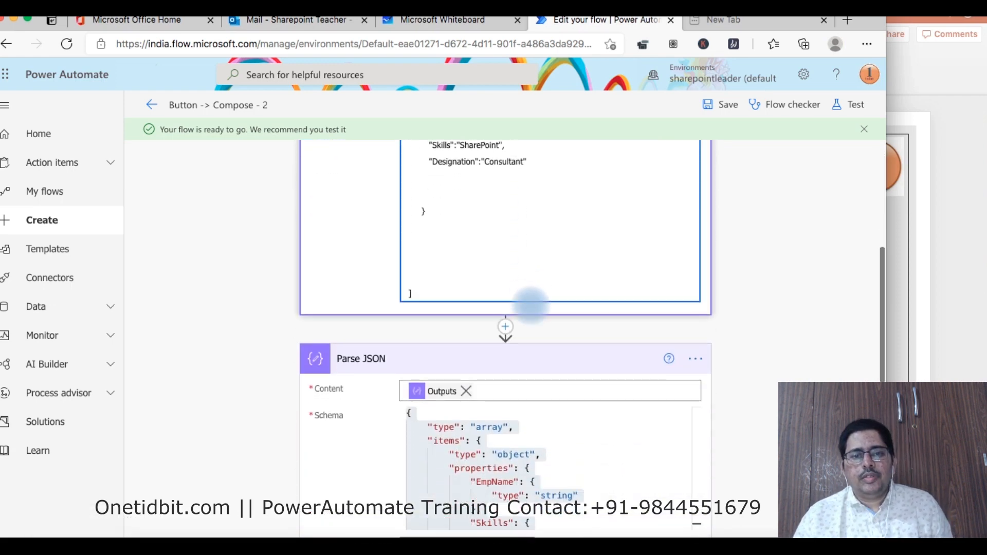
scroll(531, 306, down, 1)
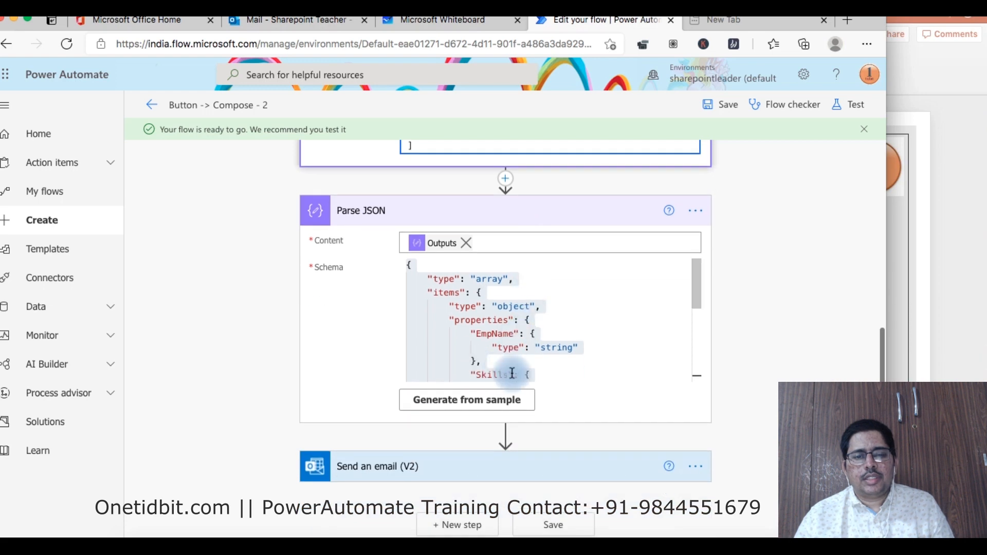
click(441, 468)
scroll(427, 377, down, 3)
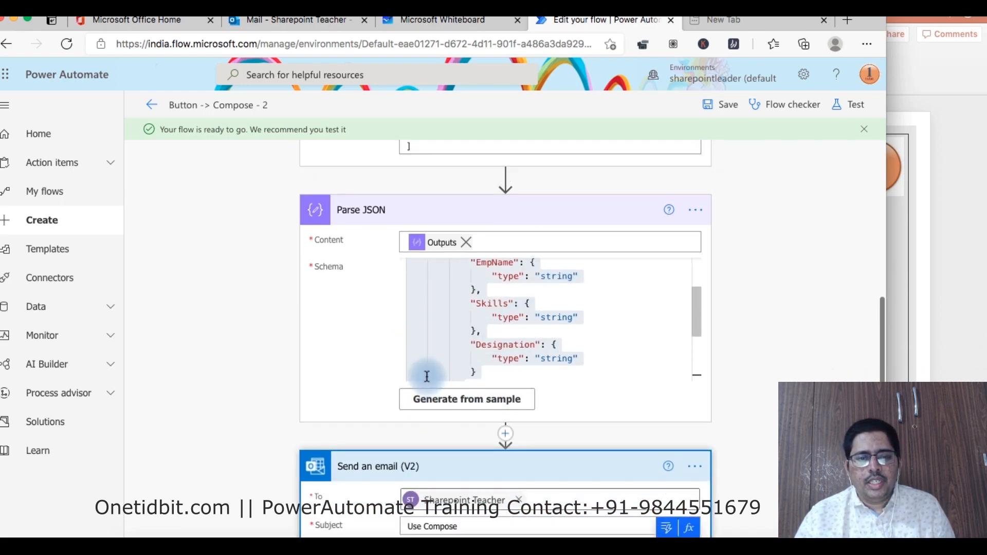
- Highlight the employee object in the Compose inputs and compare its properties with the Parse JSON schema
scroll(341, 321, up, 1)
scroll(339, 318, up, 4)
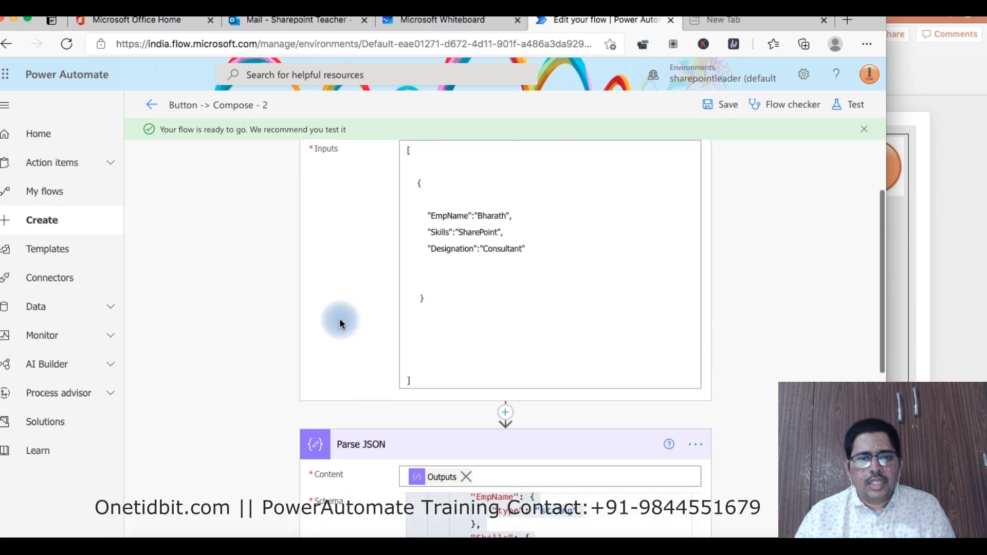
drag(410, 261, 450, 387)
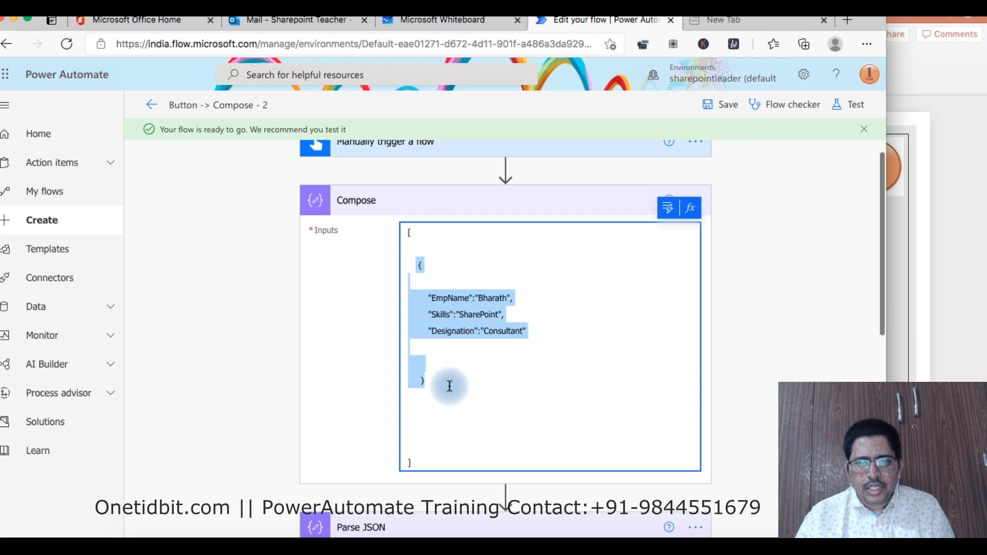
scroll(450, 384, down, 1)
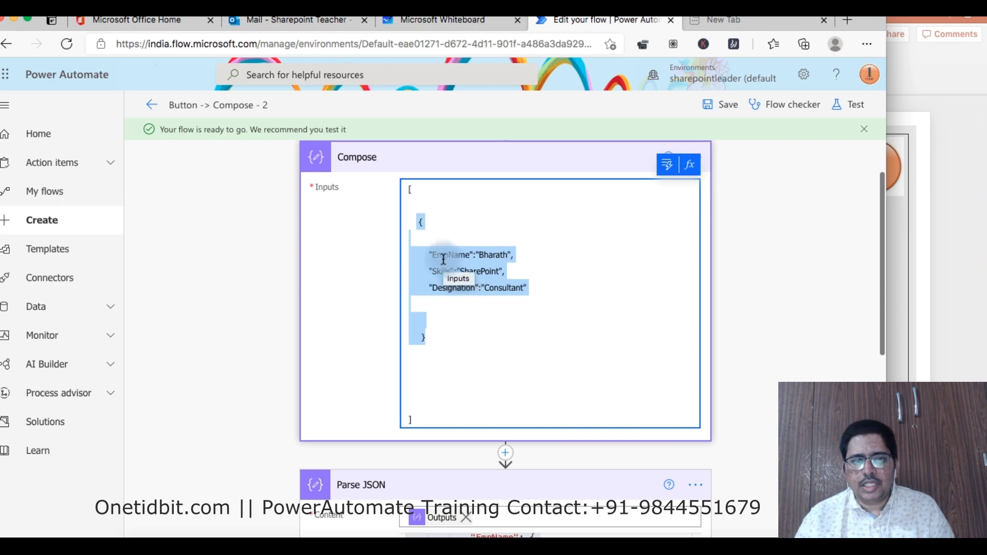
scroll(442, 259, down, 4)
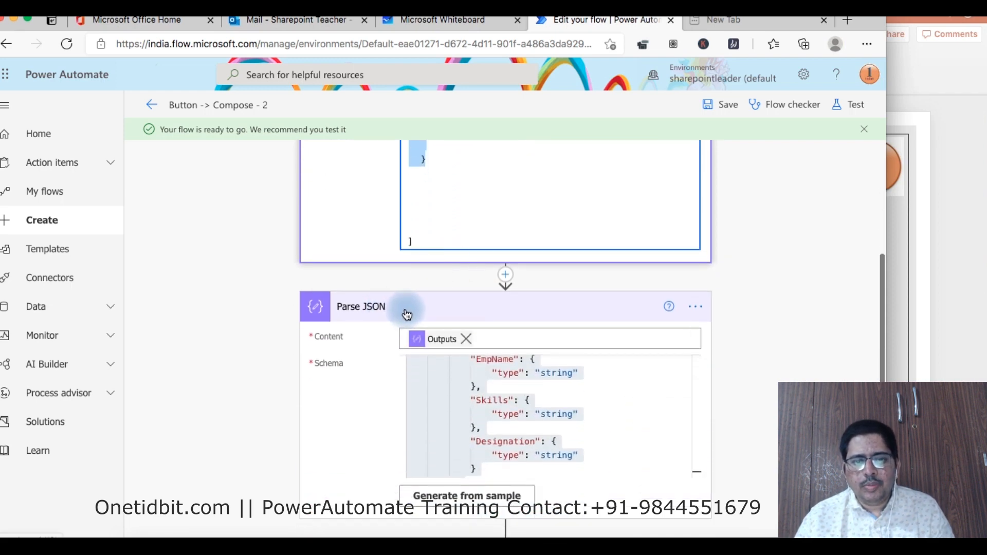
scroll(405, 308, down, 5)
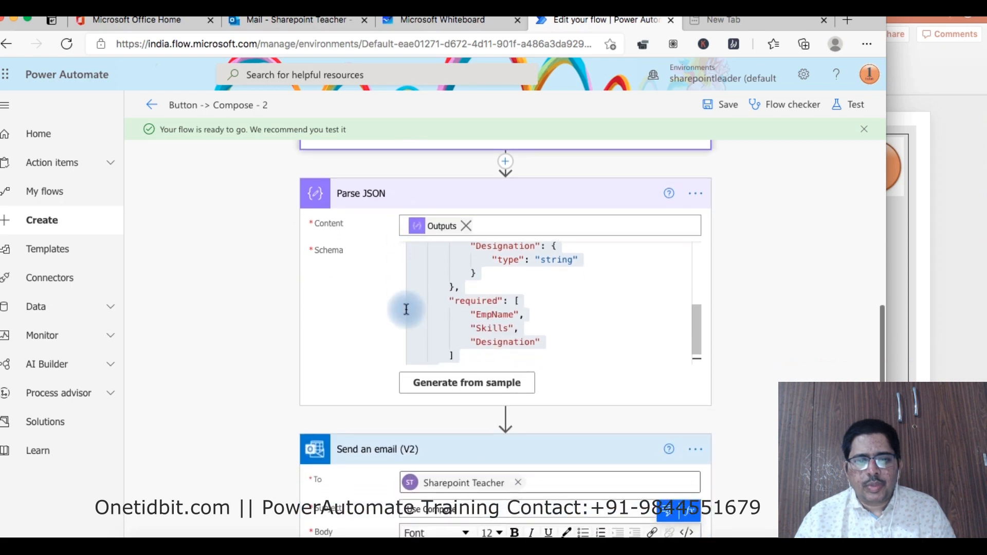
- Replace the text in the body of the Send an email (V2) action with the label "Name:"
scroll(307, 313, down, 2)
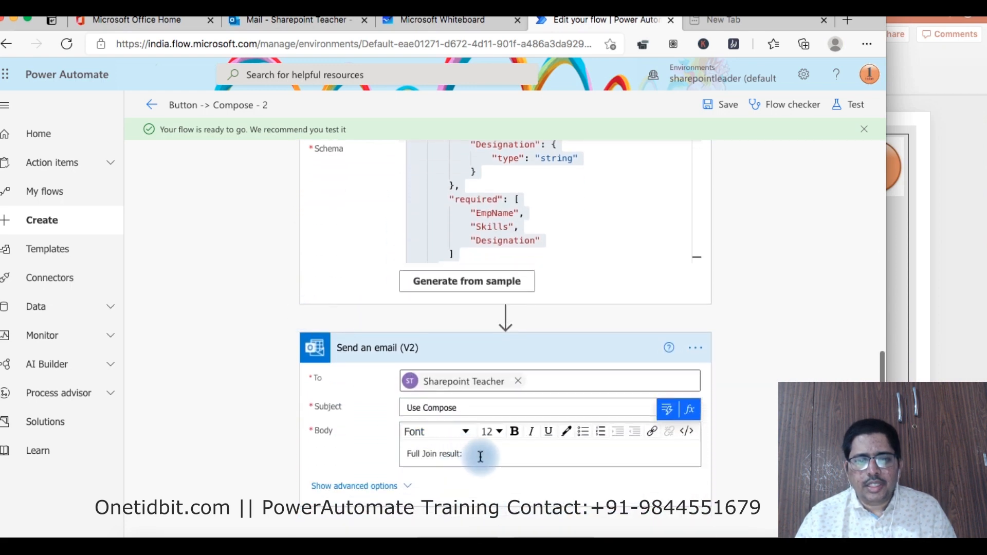
drag(407, 453, 465, 451)
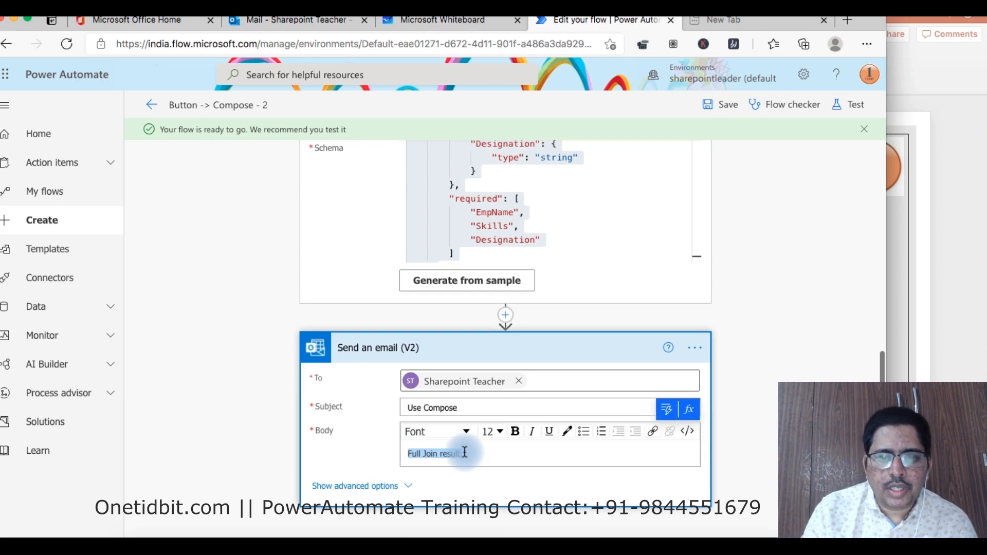
text(Name:)
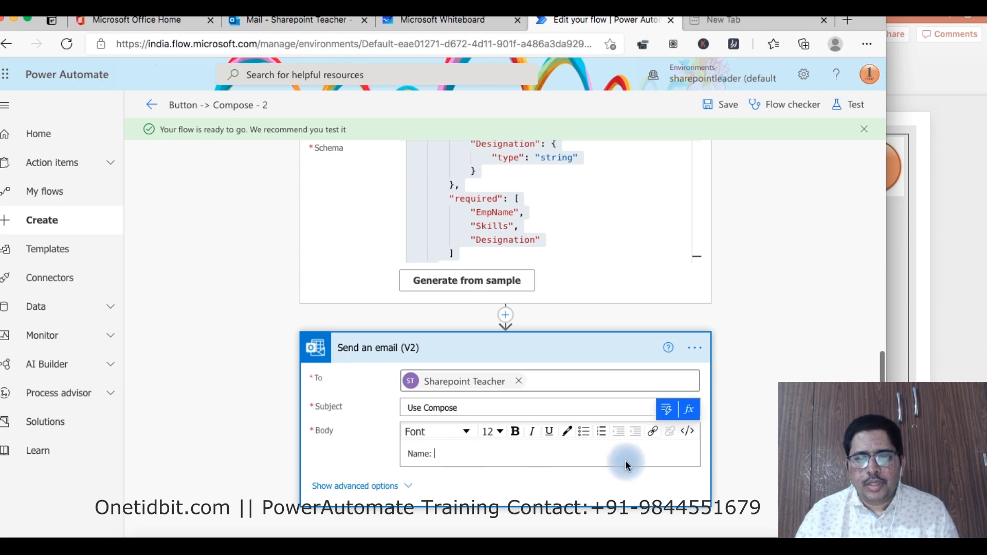
- Insert the Parse JSON EmpName value after "Name:" in the email body and reopen the email action inside the loop
click(671, 414)
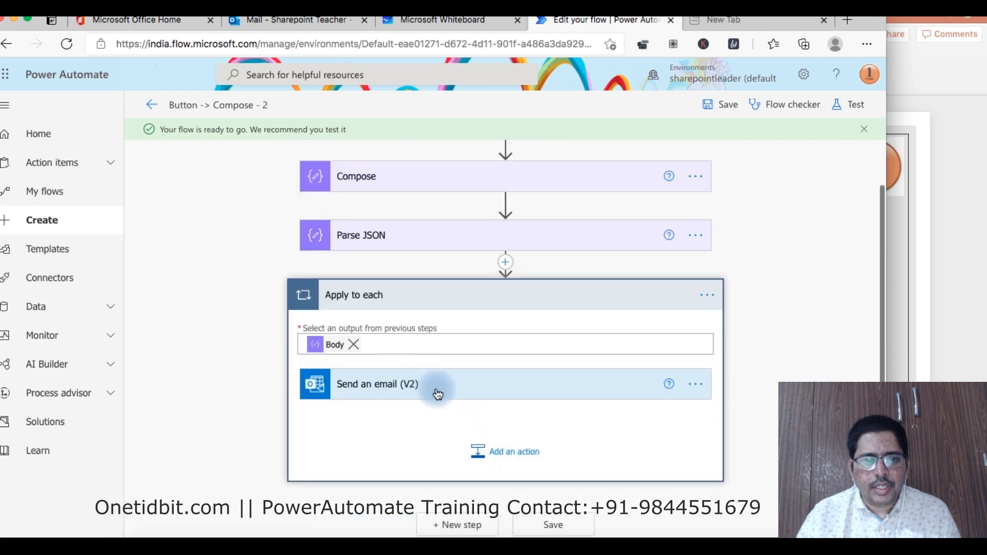
click(438, 393)
scroll(514, 411, down, 2)
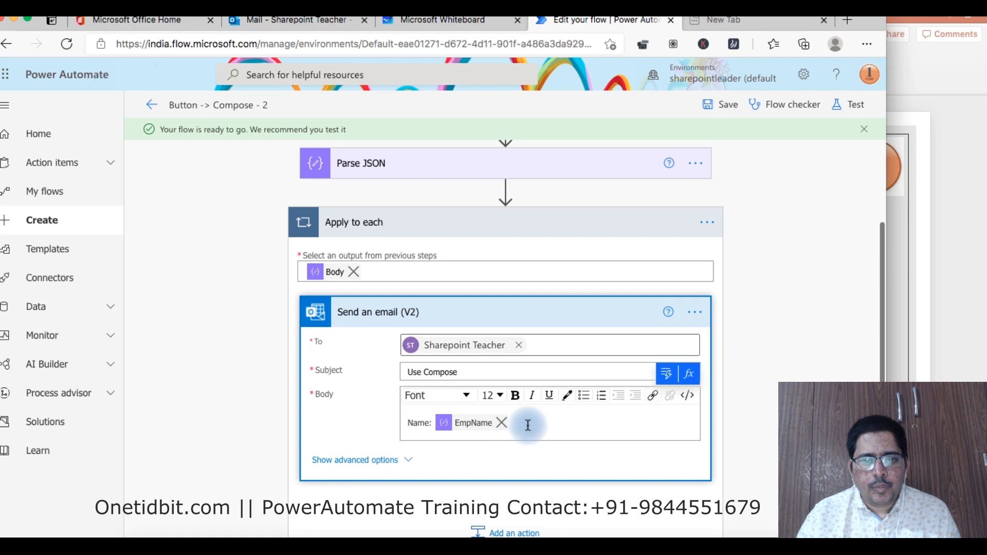
- Add a "Skills:" line to the email body followed by the Skills value from Parse JSON
key(Return)
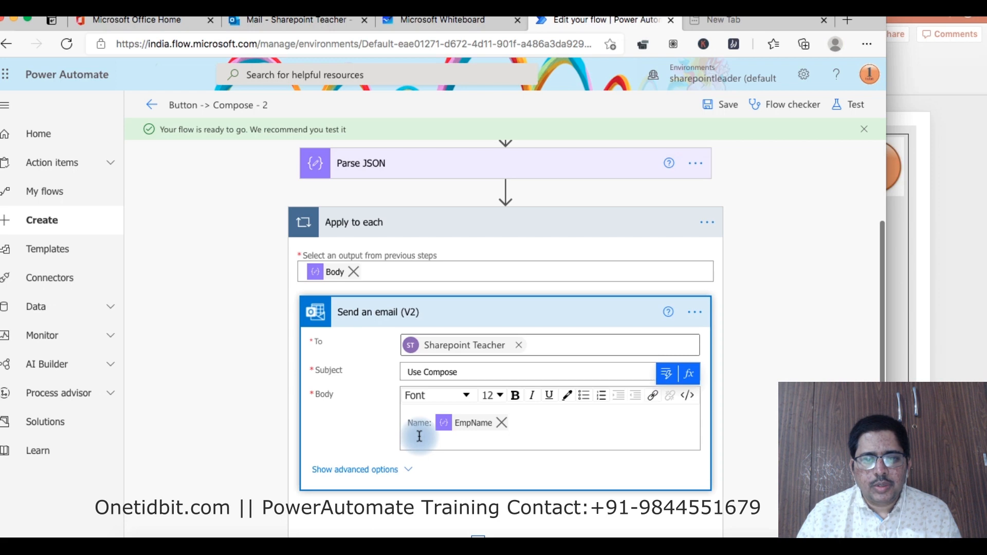
click(668, 379)
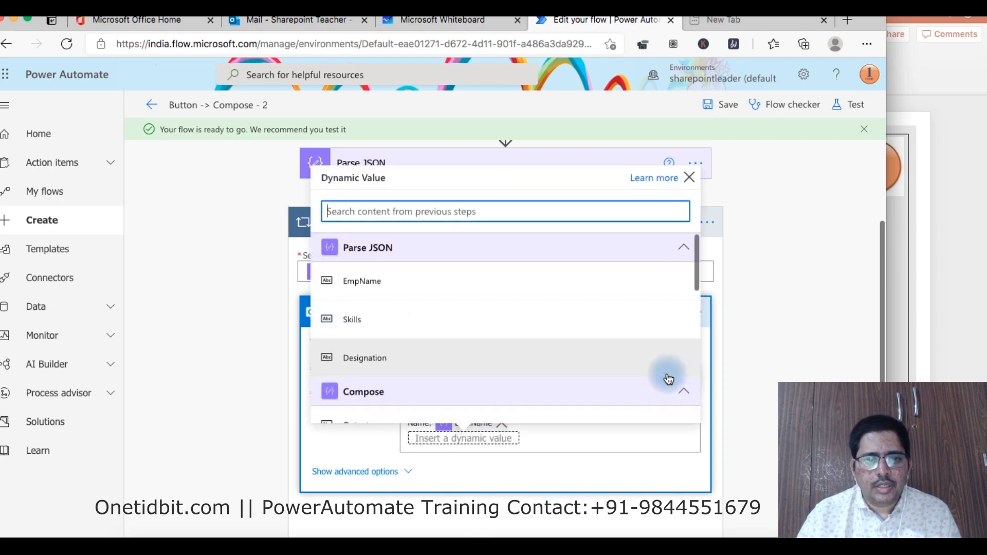
click(742, 390)
text(Ski)
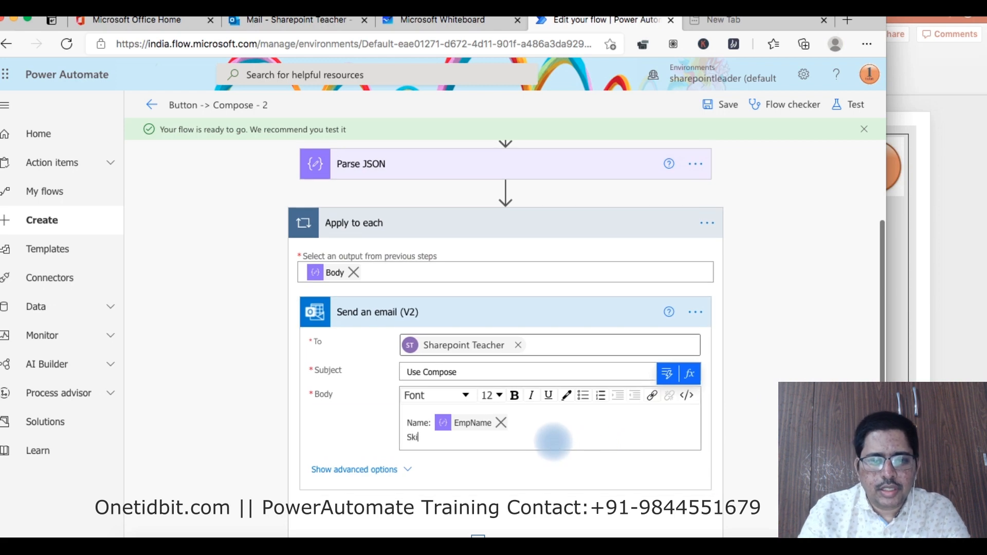
text(lls:)
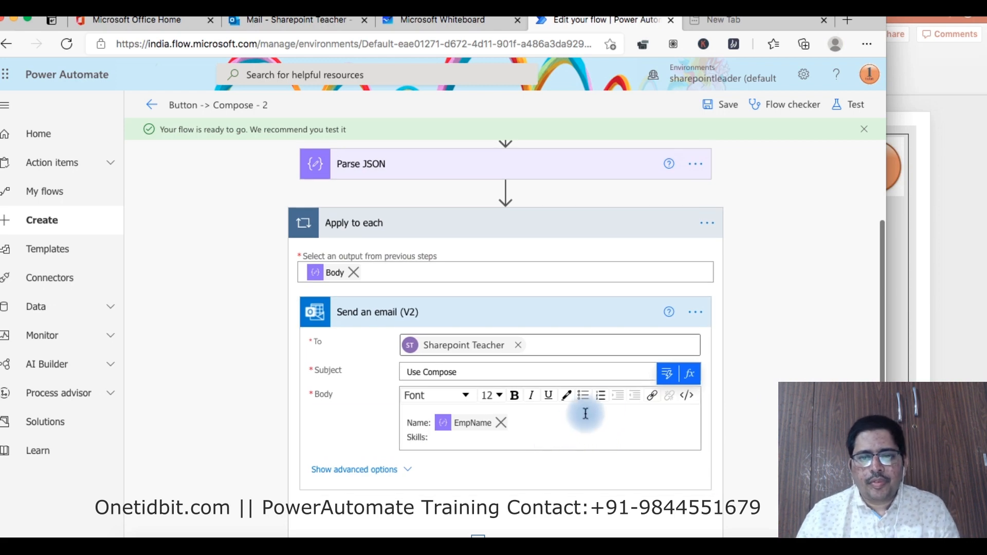
click(668, 376)
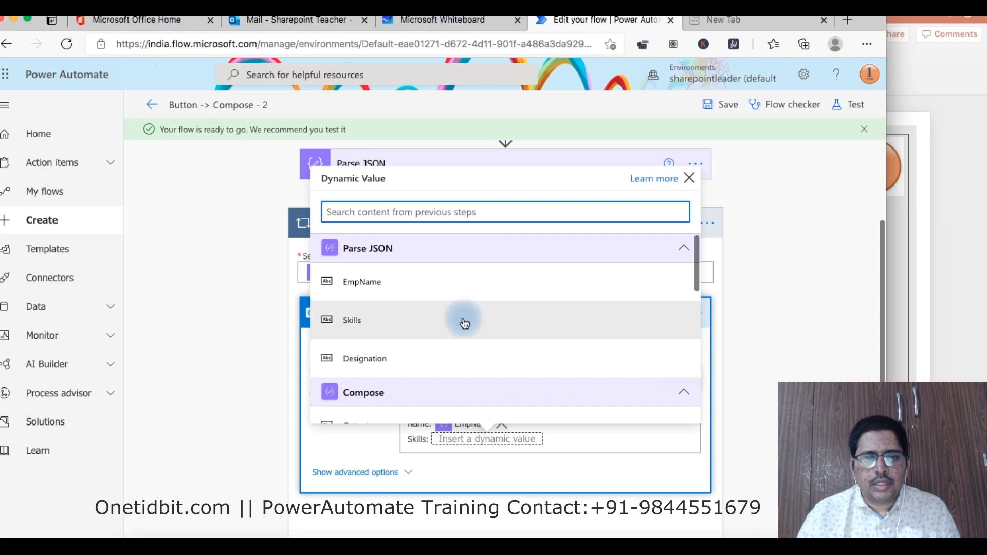
click(462, 323)
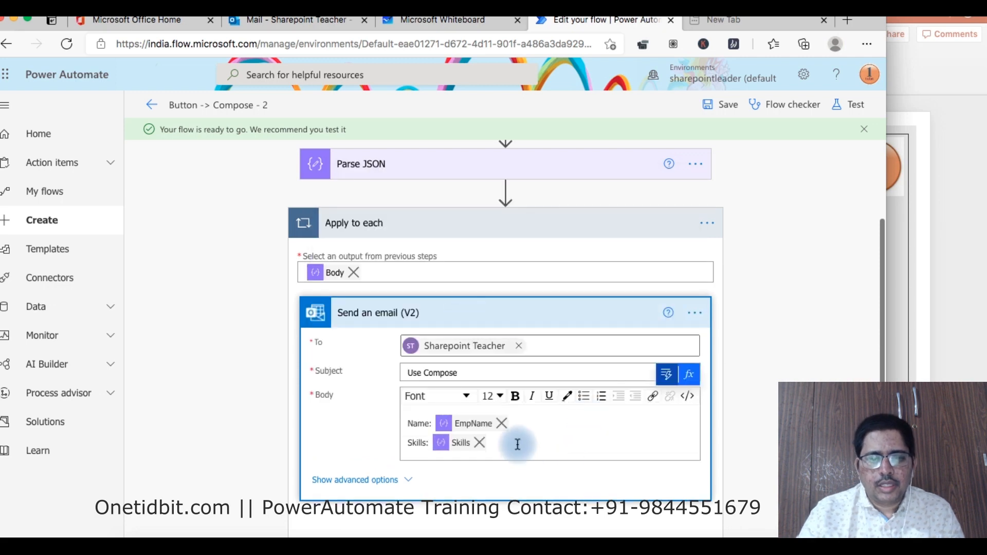
- Add a "Designation:" line to the email body followed by the Designation value from Parse JSON
key(Return)
text(Desig)
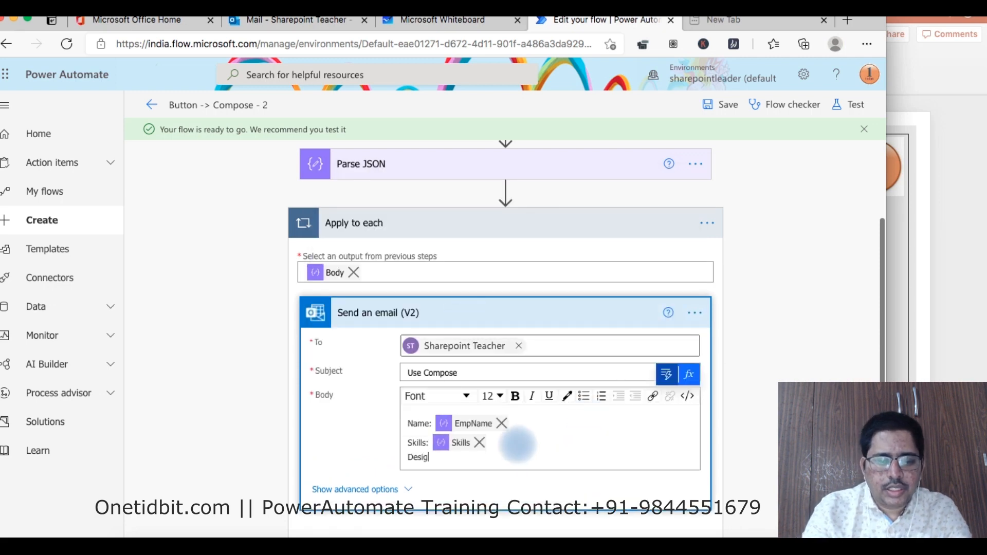
text(nation:)
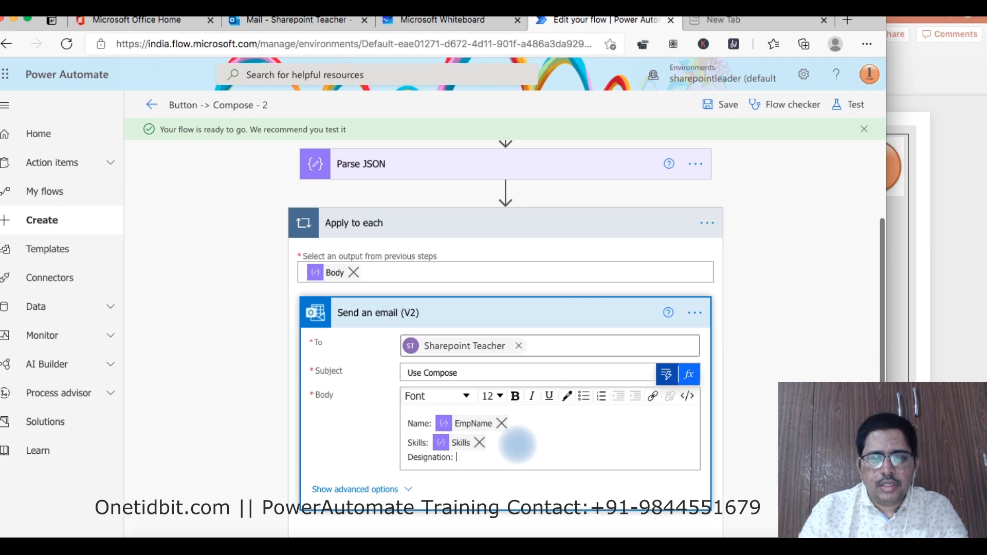
click(666, 380)
click(421, 358)
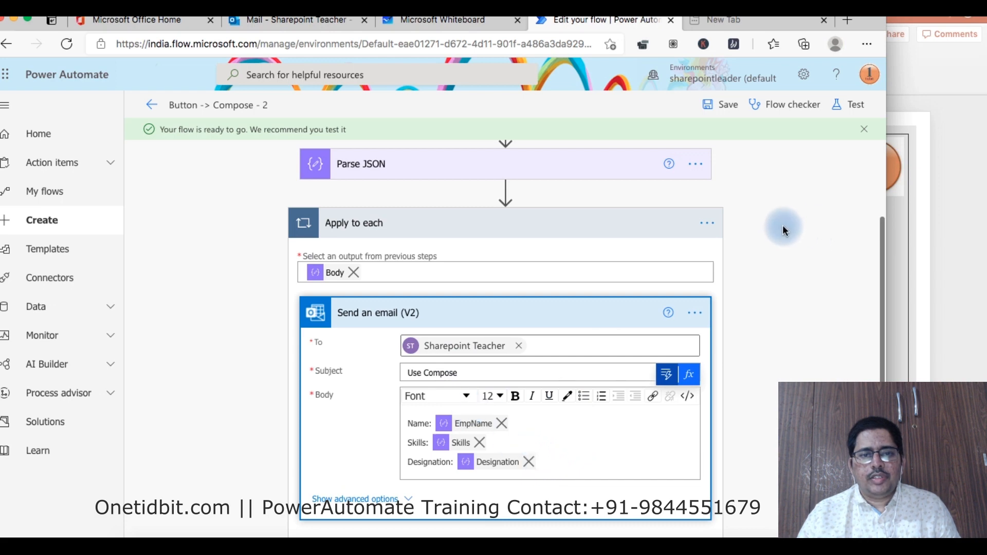
- Expand the Compose action and copy the whole employee object, including its braces, from the inputs
scroll(781, 229, up, 1)
click(549, 237)
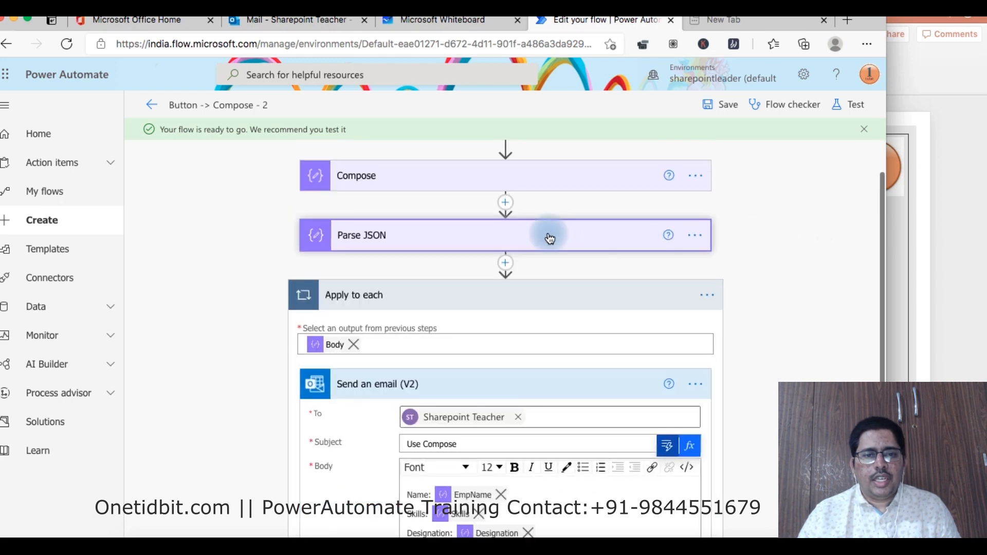
click(465, 179)
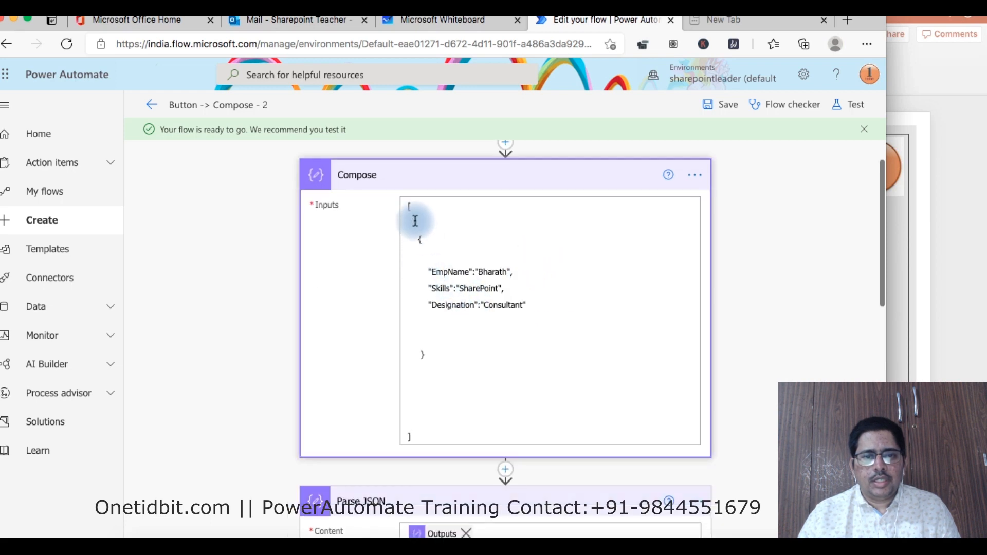
drag(420, 240, 445, 352)
key(ctrl+c)
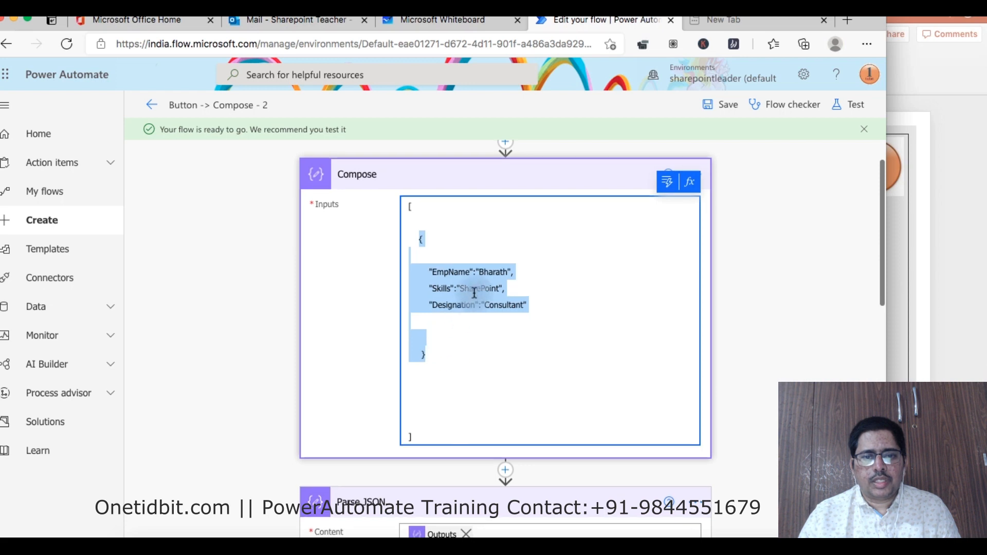
right_click(473, 291)
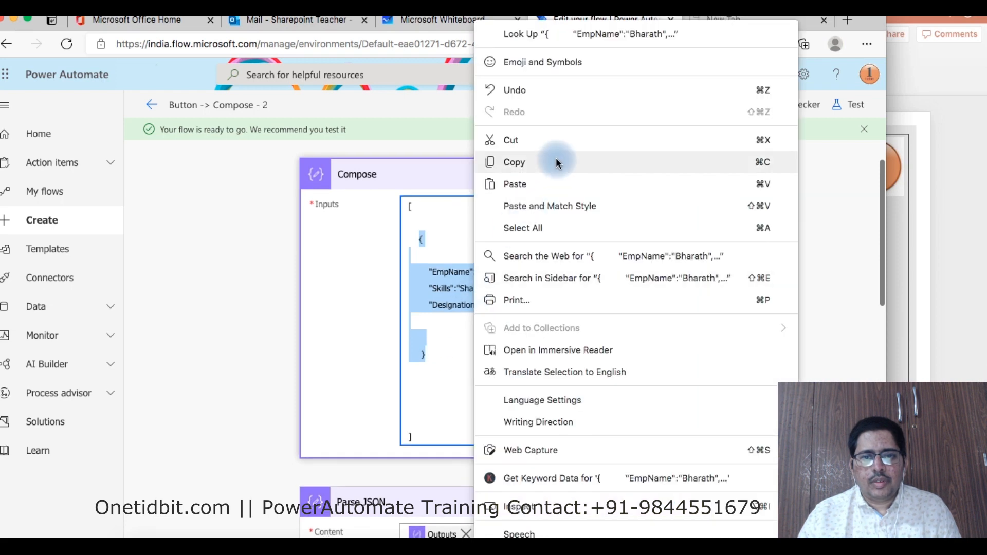
- Add a comma after the employee object's closing brace and paste a duplicate object below it in the Compose inputs
click(437, 355)
click(437, 354)
text(,)
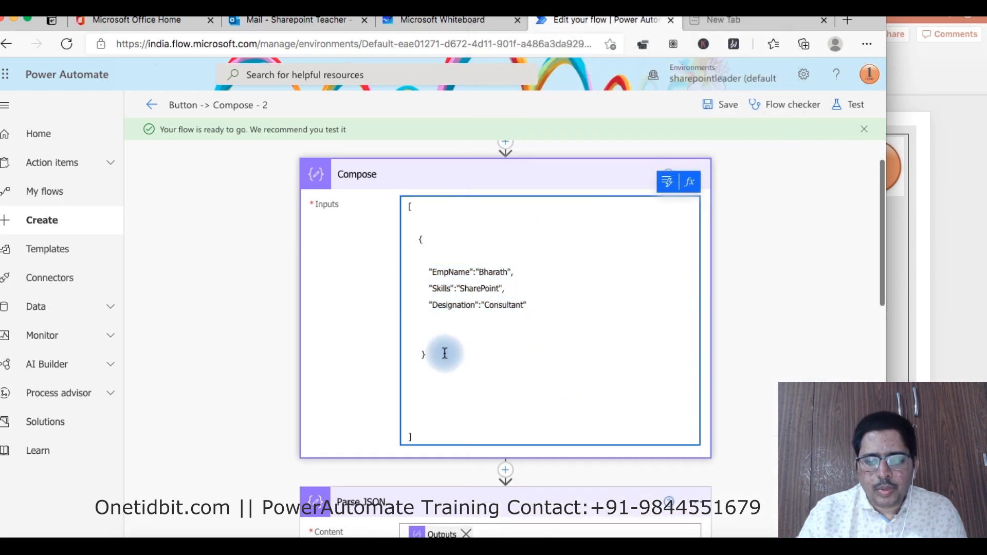
key(Return)
key(Return)
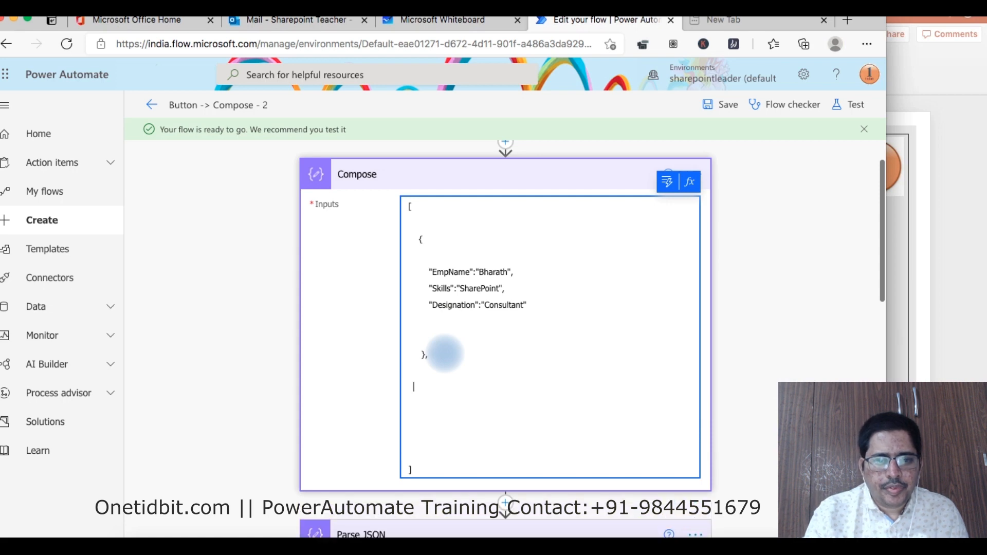
key(ctrl+v)
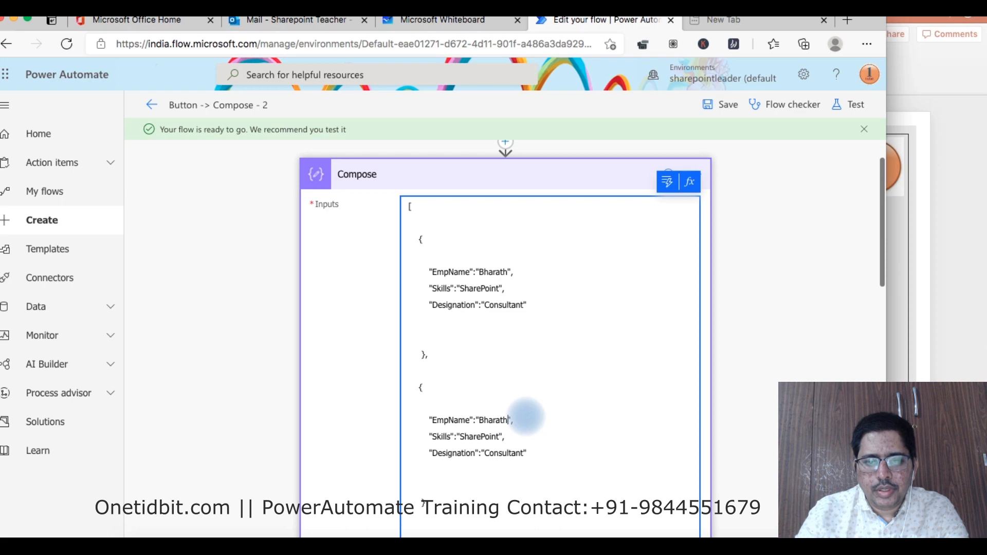
- Enter a different employee's name and the skill "Dotnet" in the second Compose object, and save the flow
text(Krishn)
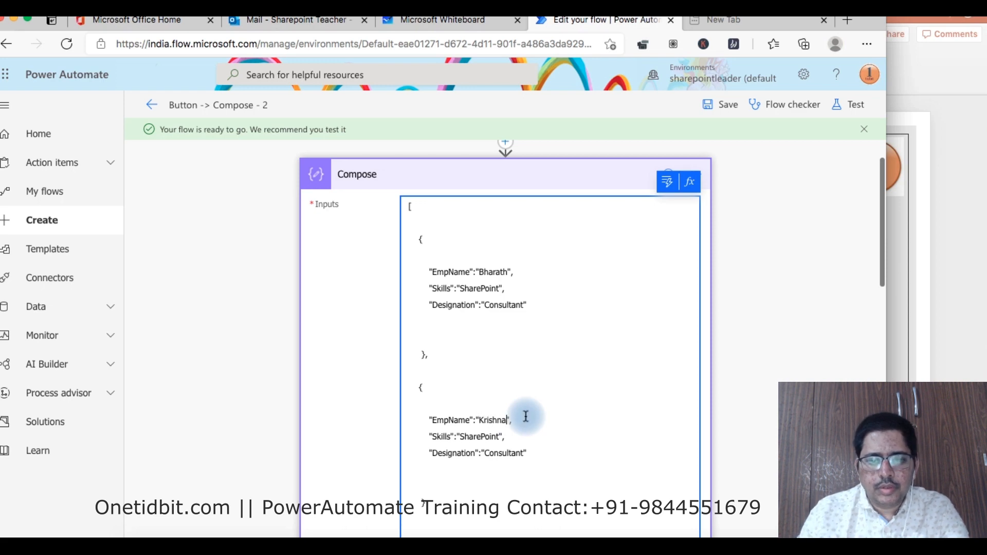
click(503, 435)
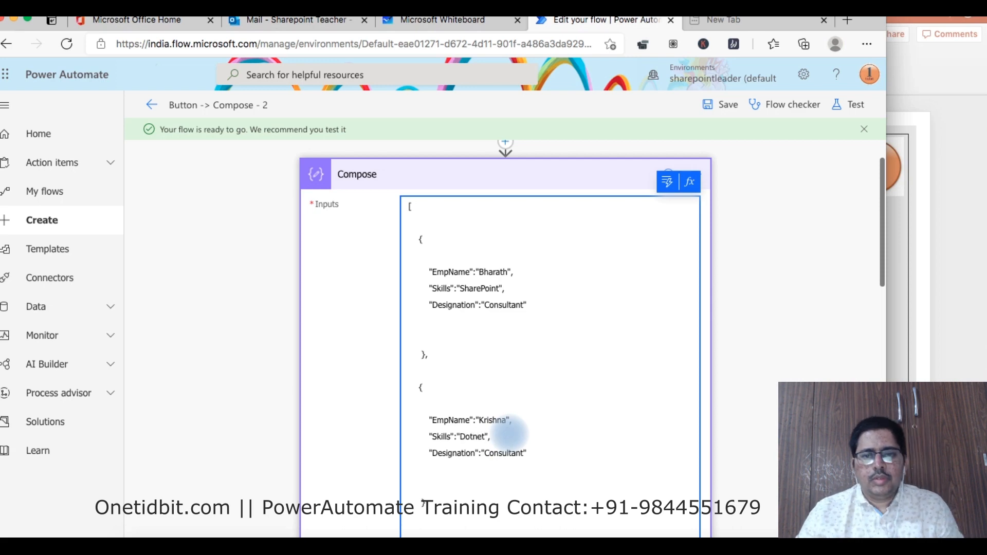
click(722, 105)
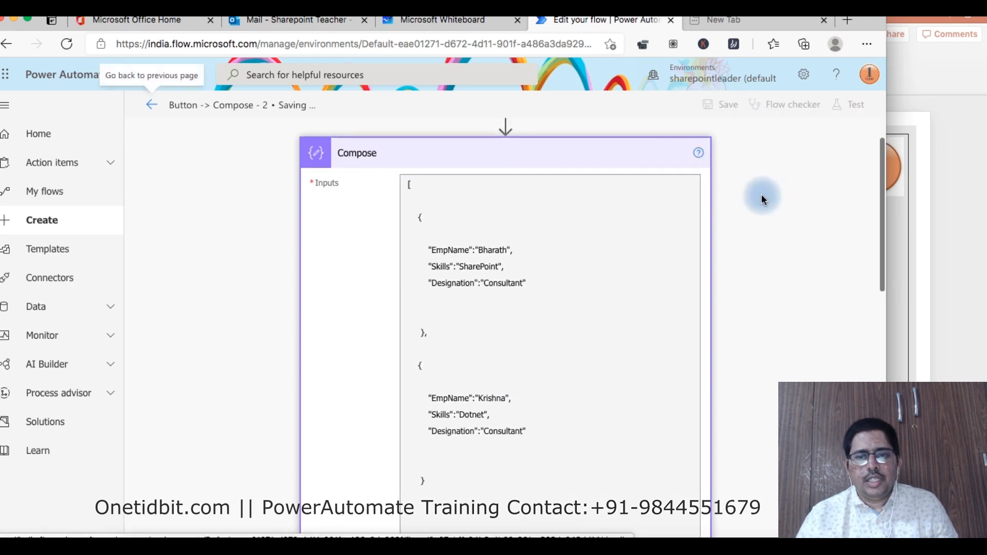
- Test the saved flow manually, run it, and open its run results
scroll(743, 202, down, 3)
scroll(742, 205, down, 10)
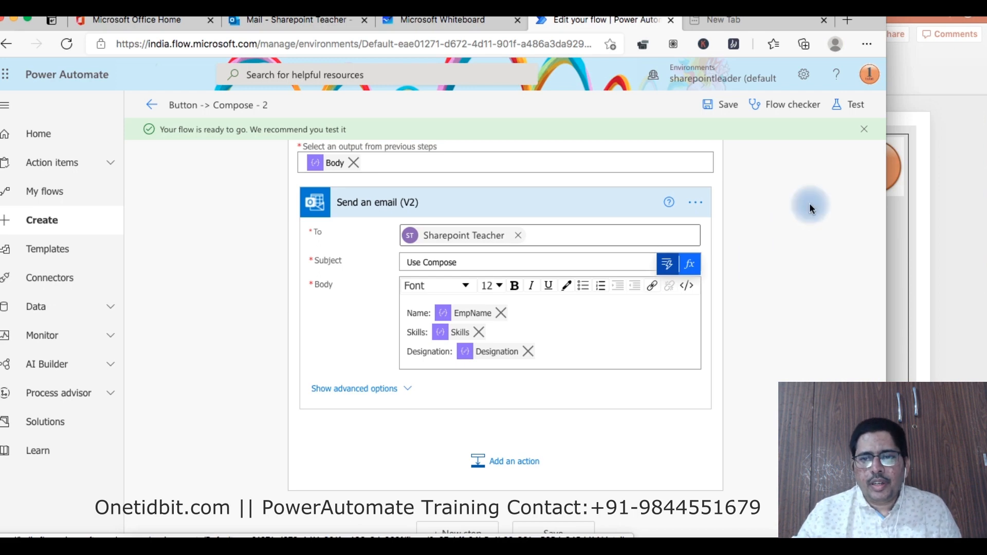
click(853, 108)
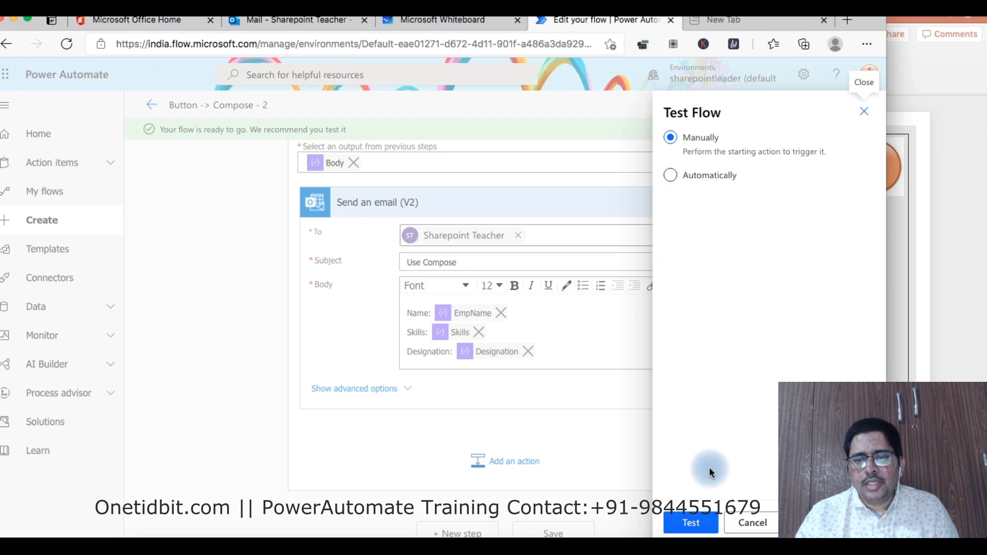
click(713, 521)
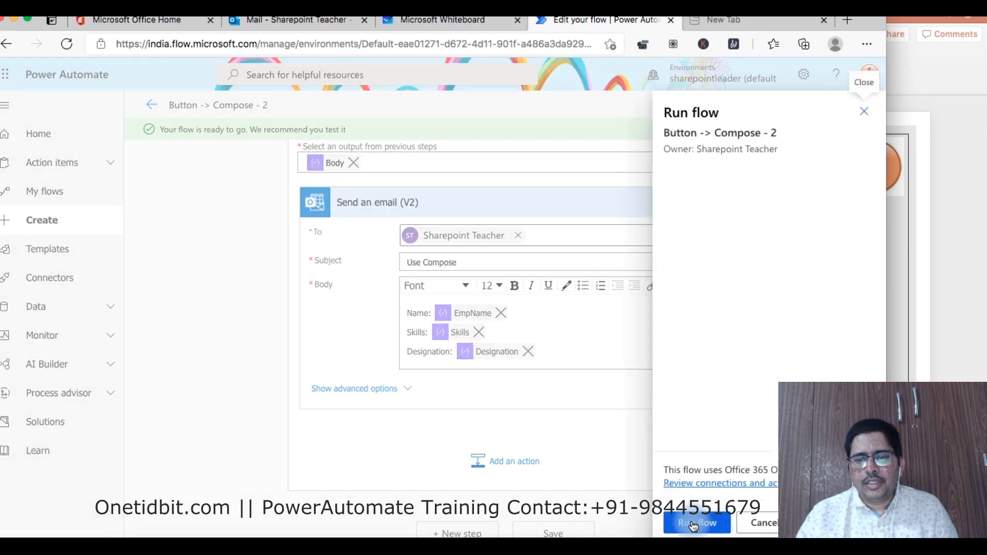
click(689, 521)
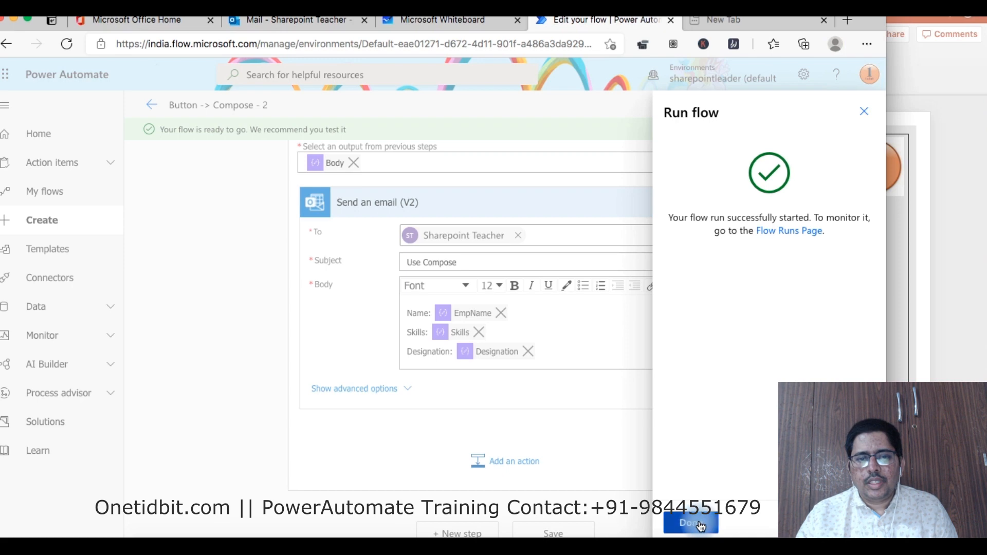
click(700, 524)
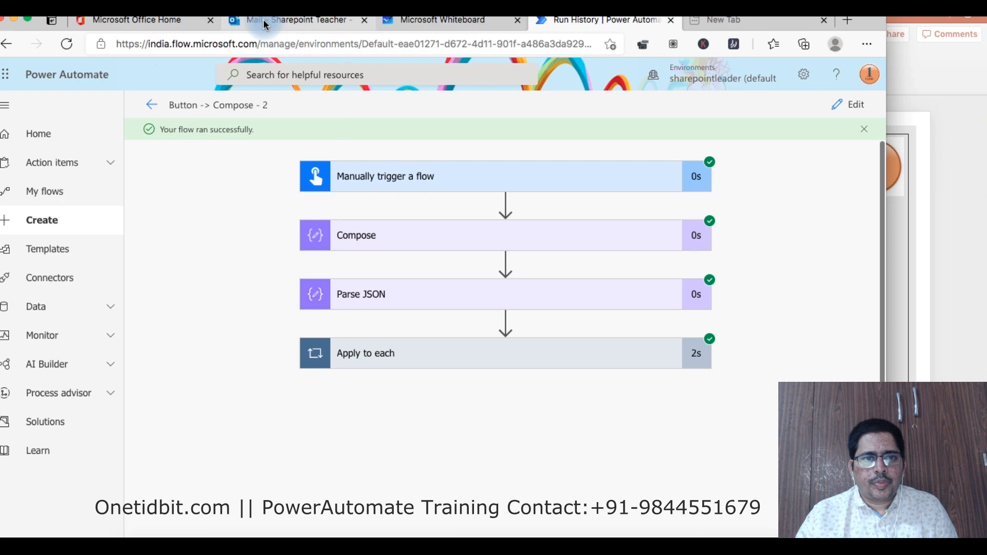
- Examine the Send an email (V2) inputs for both iterations of the Apply to each loop
click(418, 348)
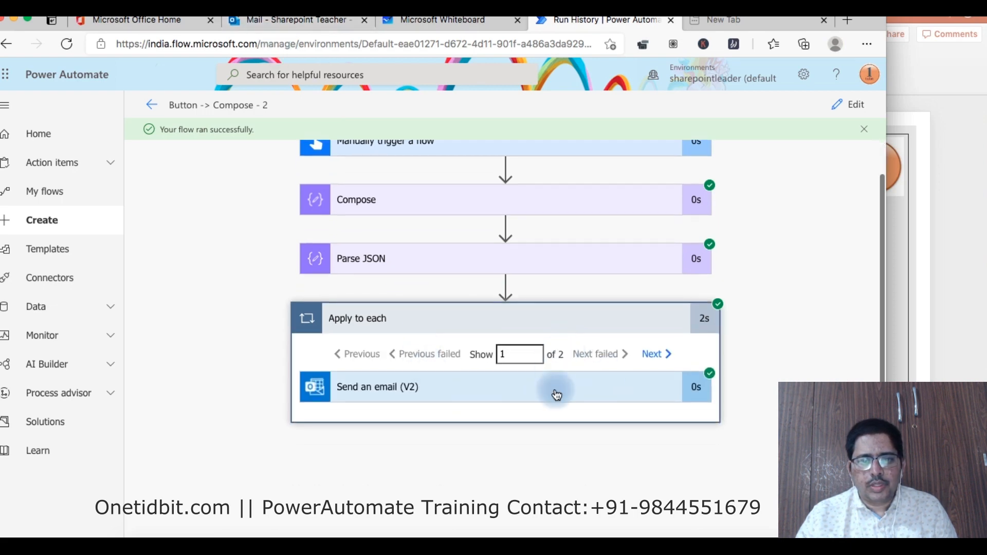
click(557, 395)
scroll(486, 407, down, 3)
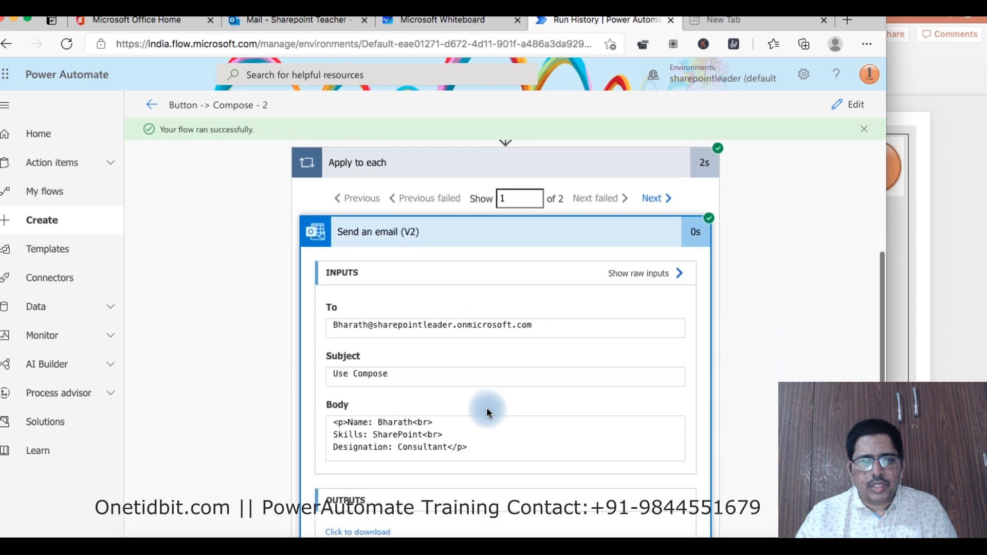
click(651, 198)
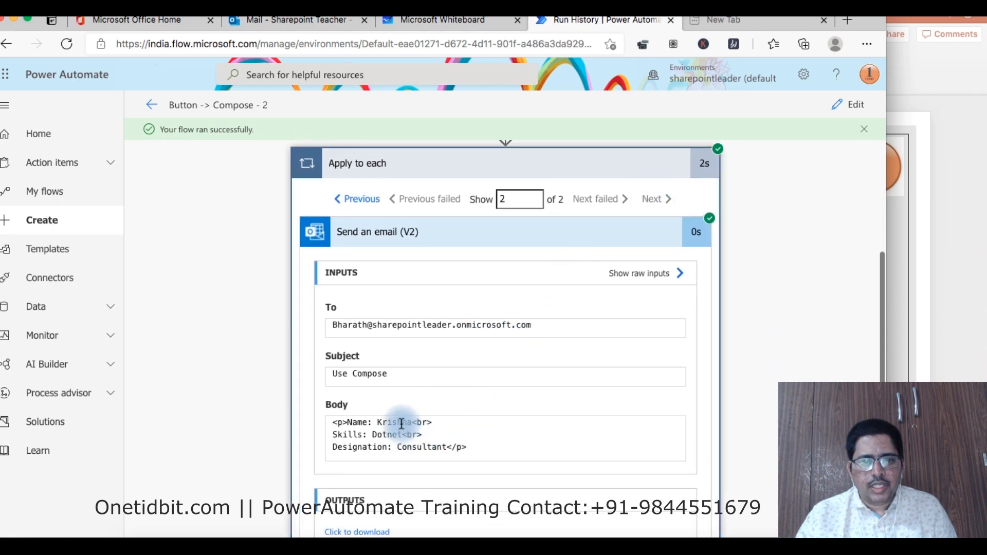
scroll(502, 379, up, 2)
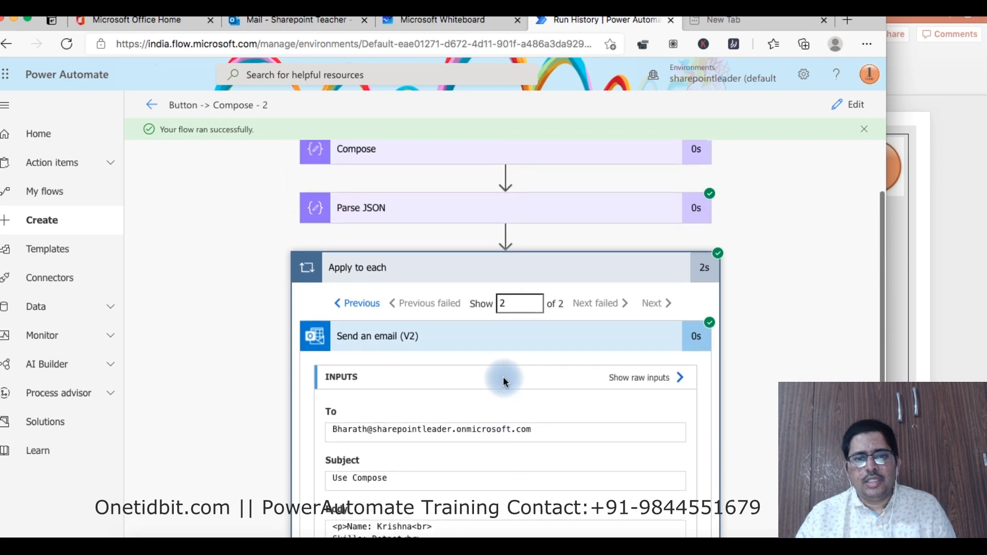
scroll(503, 377, down, 3)
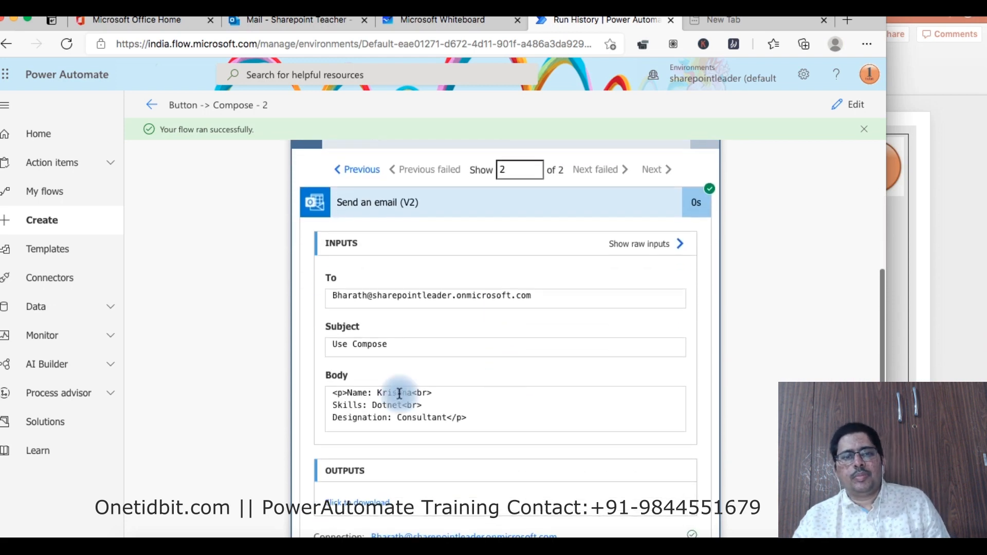
- Examine the content, schema and outputs of the Parse JSON action in the run results
scroll(400, 393, up, 4)
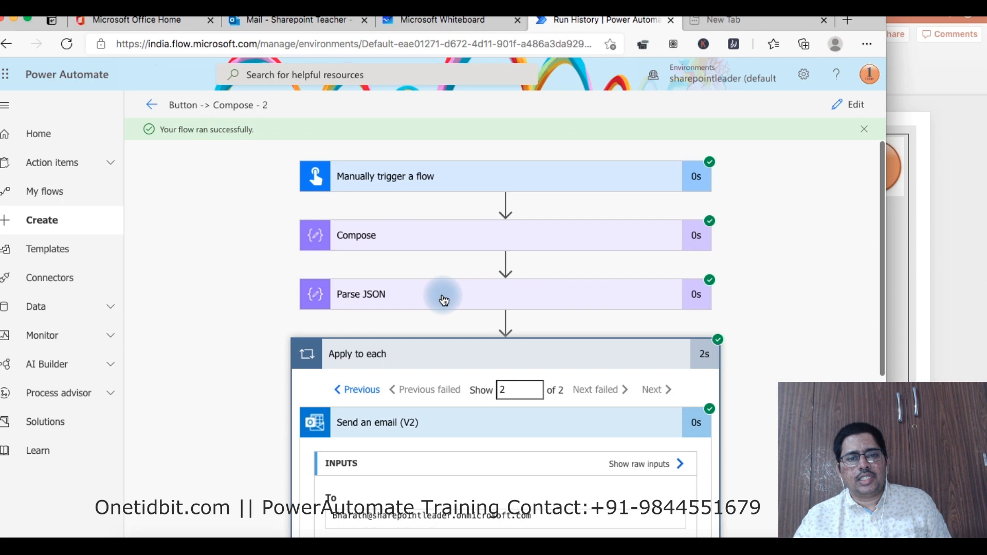
click(444, 300)
scroll(445, 300, down, 2)
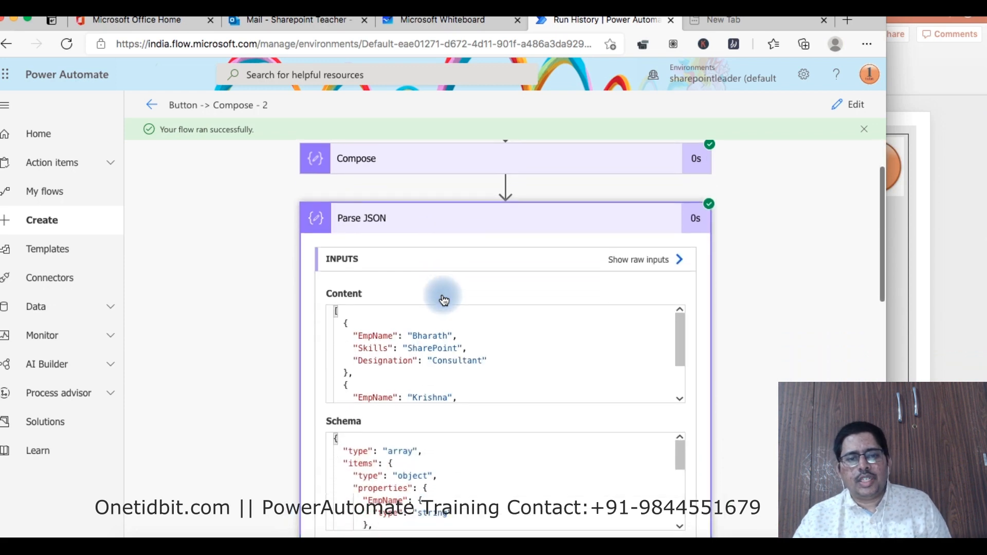
scroll(444, 301, down, 1)
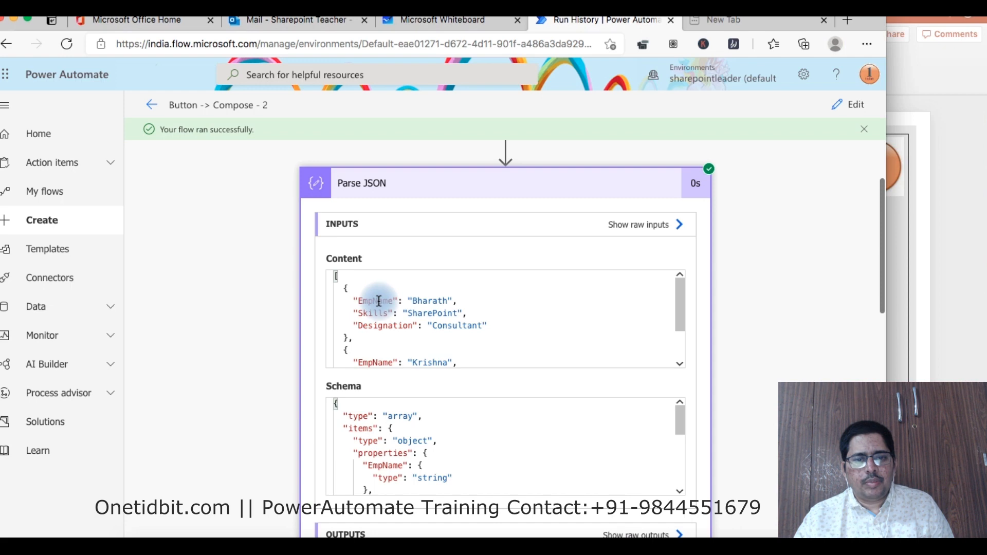
scroll(375, 324, down, 4)
scroll(375, 298, up, 6)
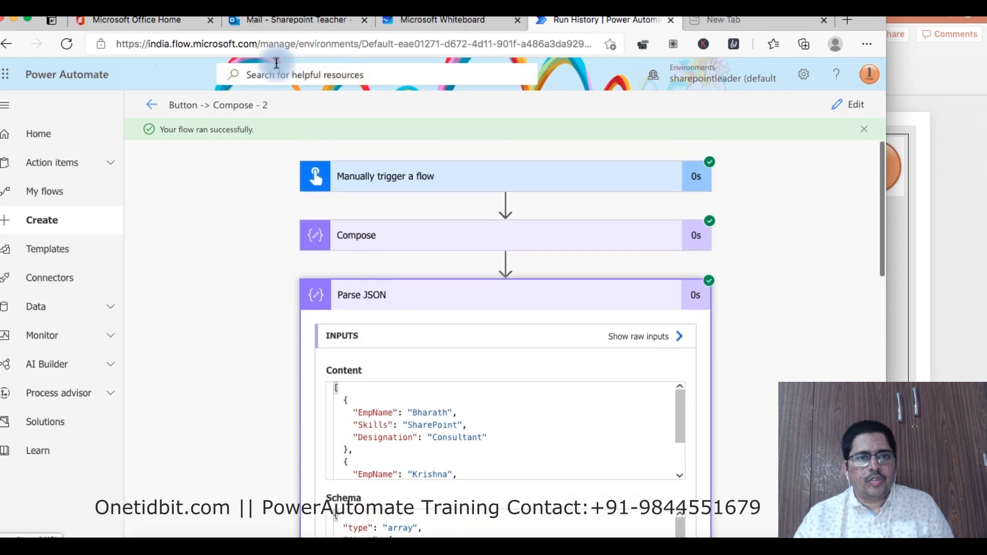
- Switch to Outlook and read the two newest "Use Compose" emails sent by the flow
click(283, 19)
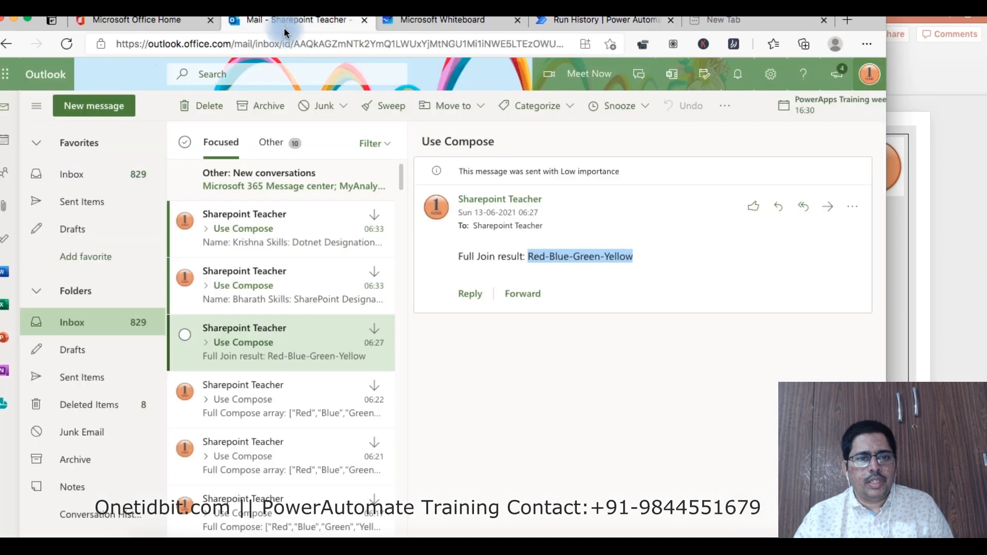
click(282, 231)
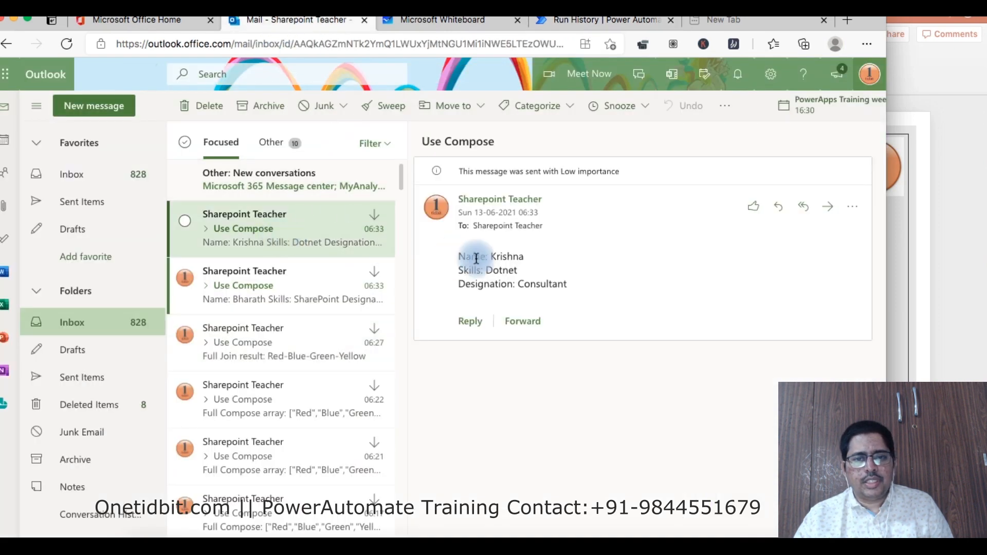
click(284, 294)
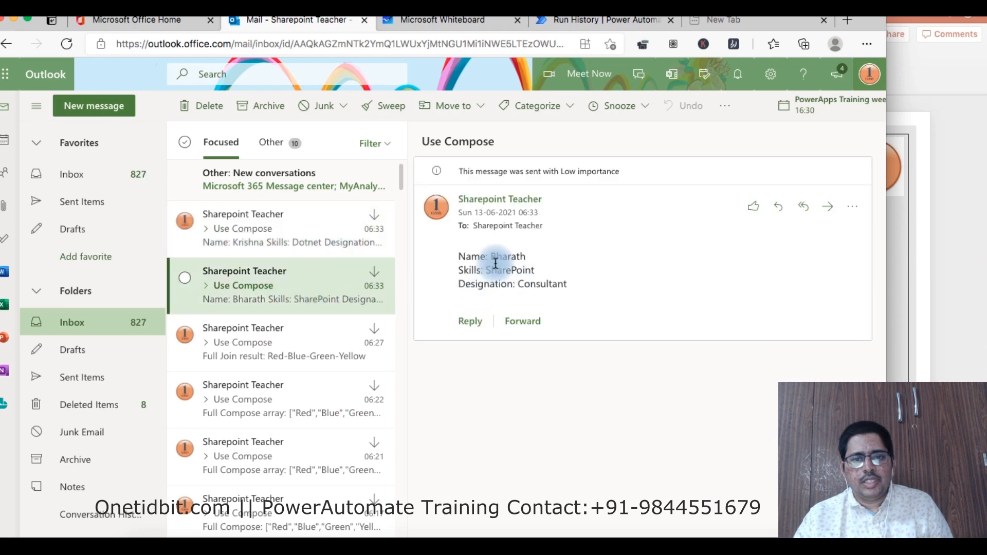
click(246, 226)
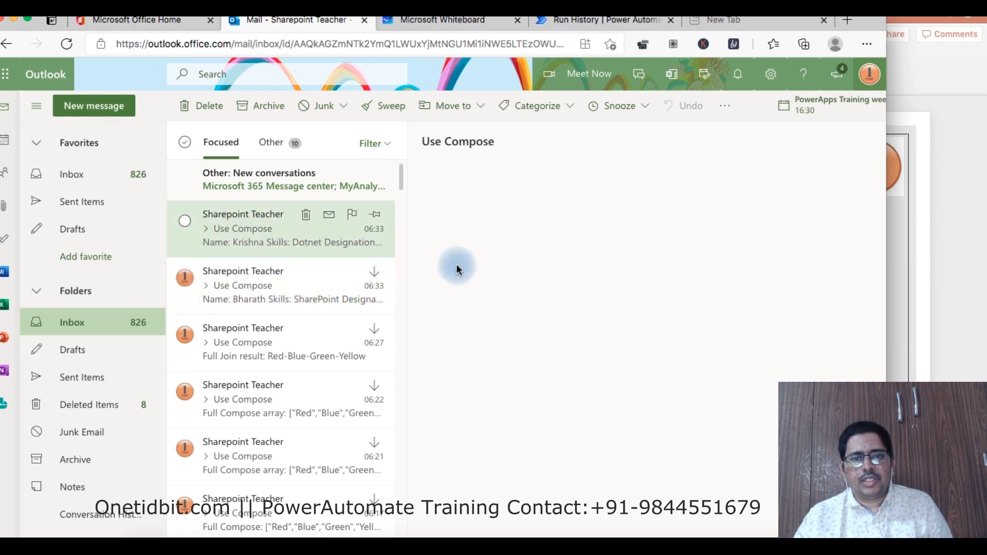
- Return to the run results in Power Automate and open the flow for editing
click(620, 22)
scroll(500, 302, down, 4)
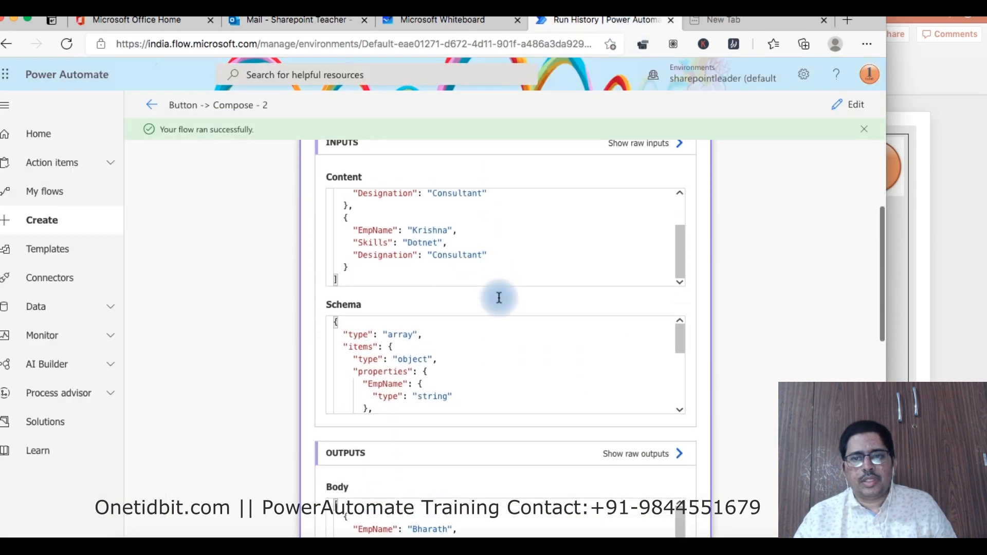
click(853, 106)
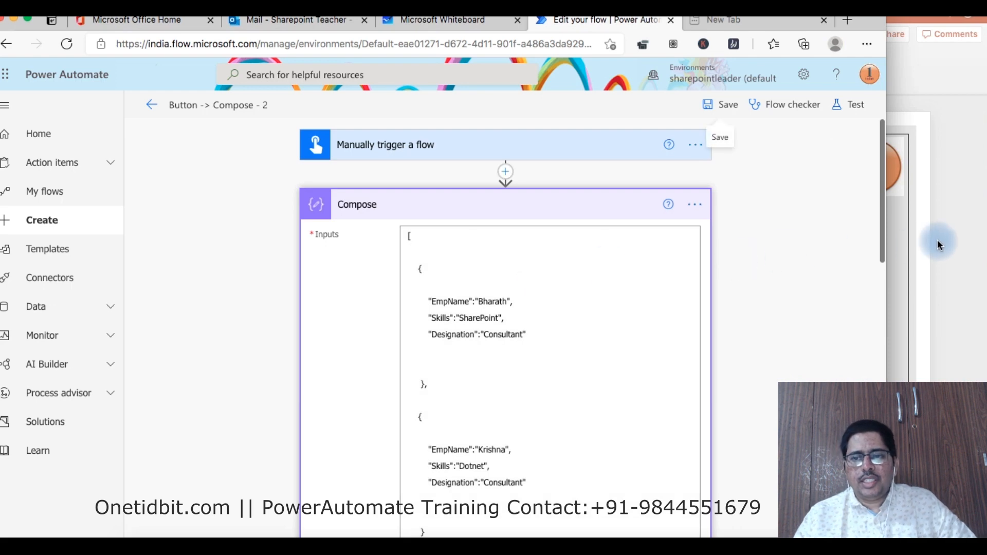
- Switch to the PowerPoint deck, review the Select Action slide, and return to the flow editor
click(897, 250)
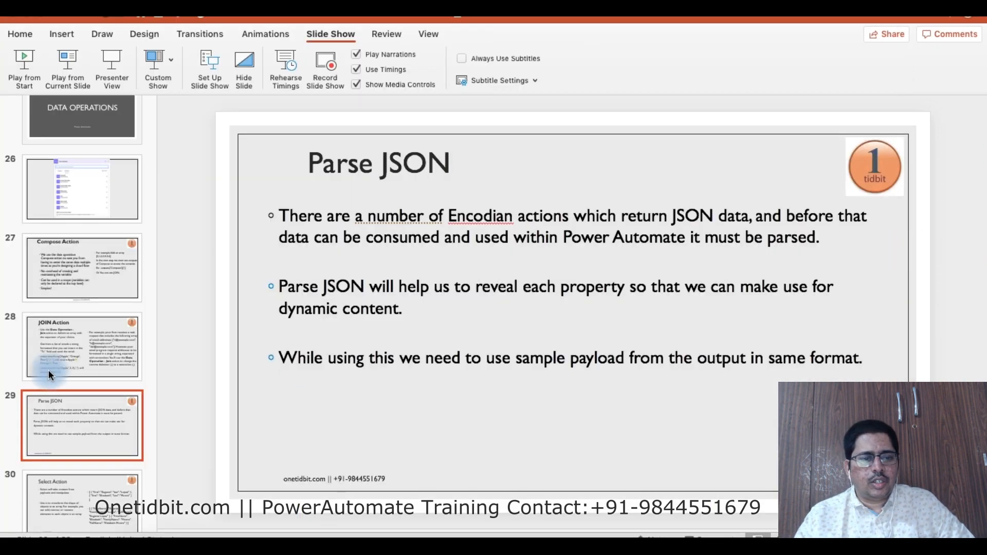
click(70, 495)
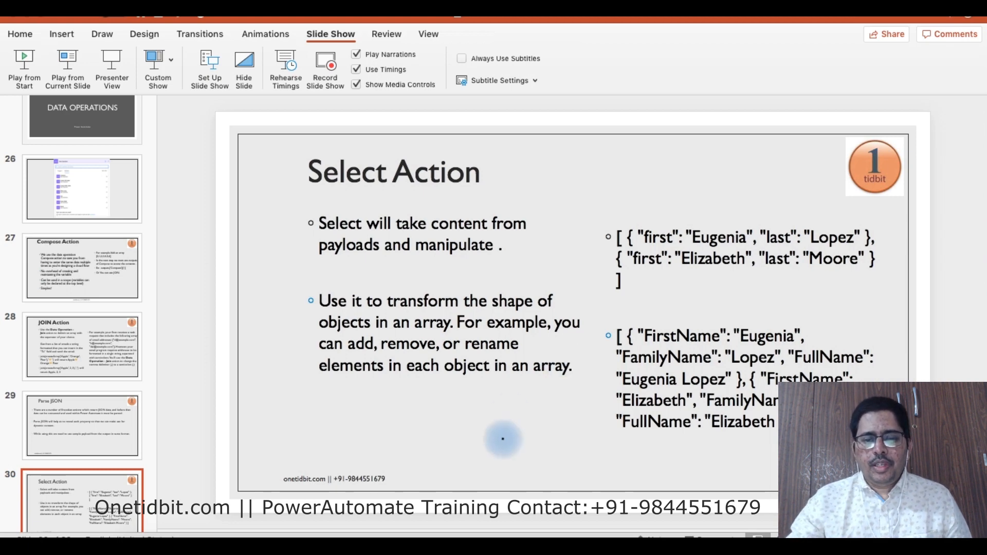
click(530, 545)
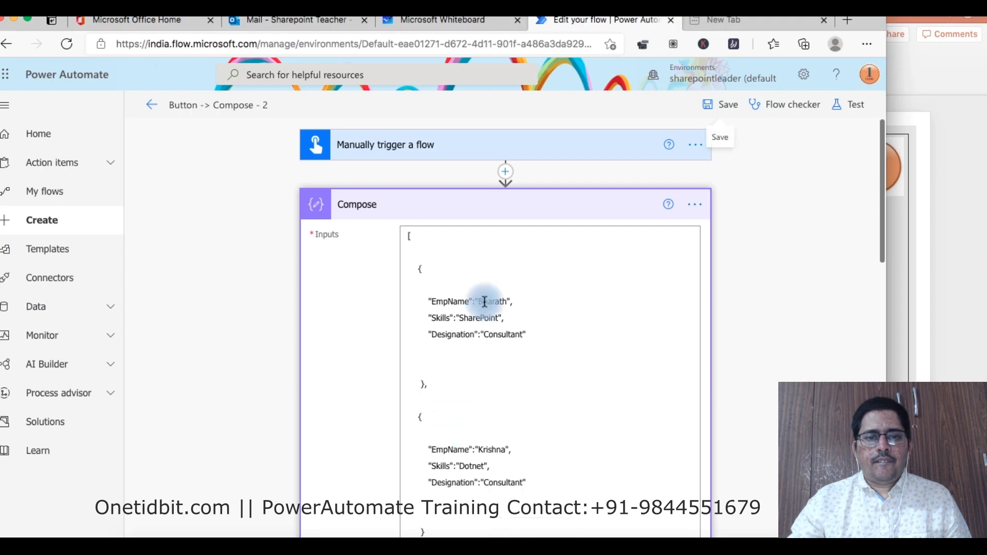
- Add an EmpSurname property with the employee's surname below EmpName in the first Compose object
scroll(483, 303, down, 3)
scroll(484, 302, down, 1)
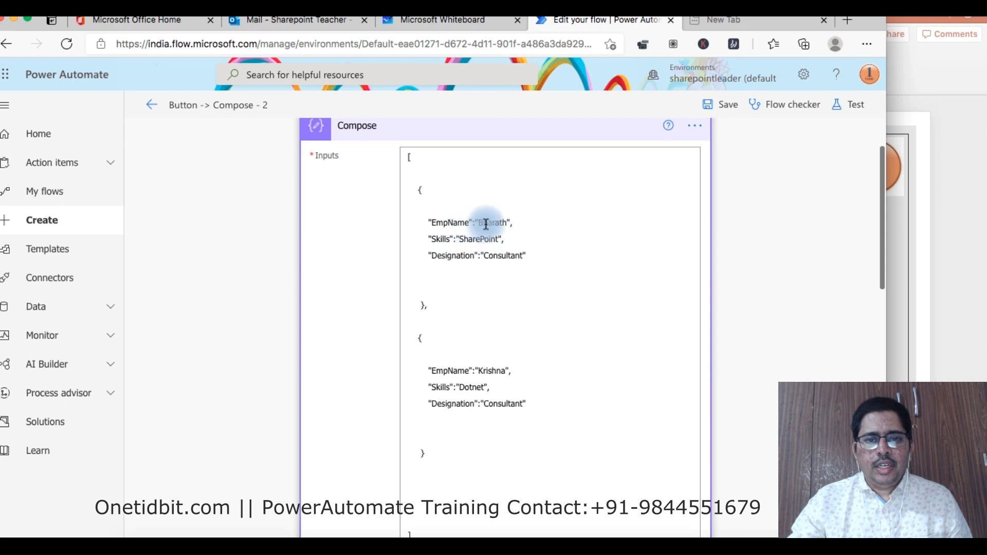
click(518, 223)
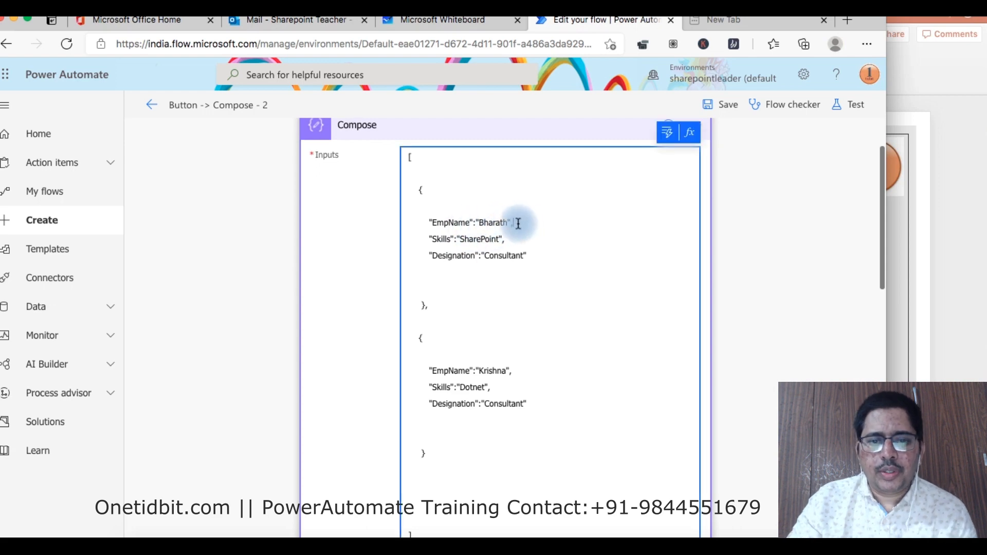
key(Return)
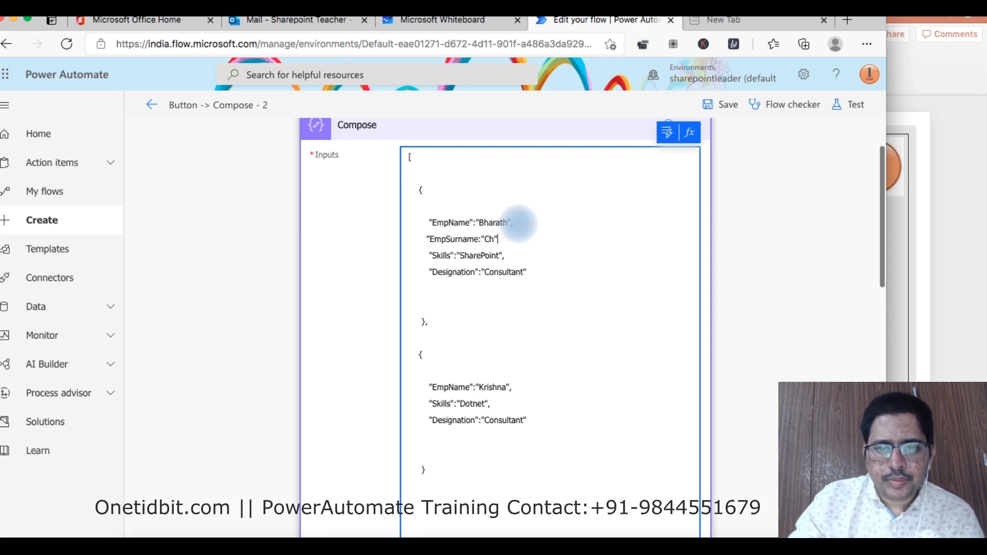
scroll(518, 223, down, 1)
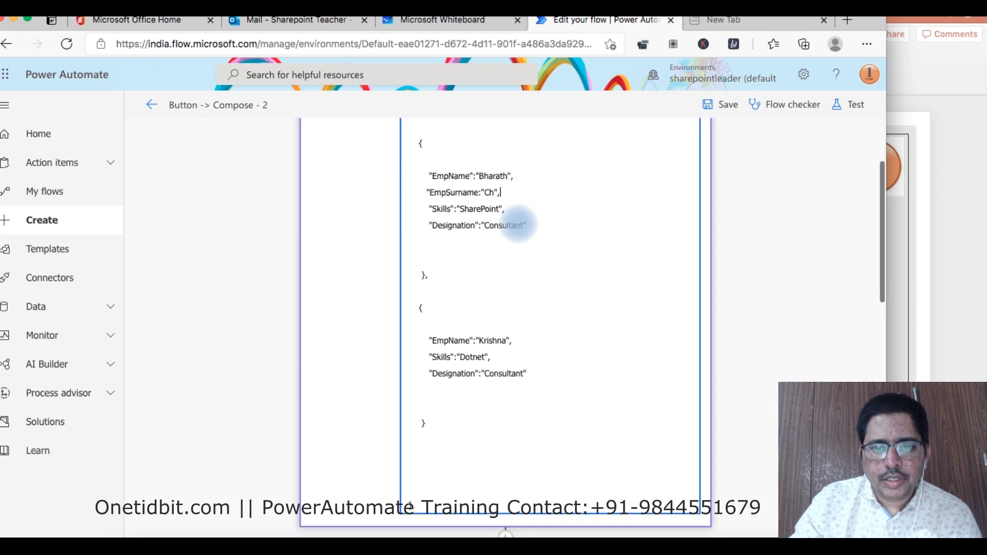
- Copy the EmpSurname line below EmpName in the second Compose object and enter that employee's surname
drag(425, 192, 521, 196)
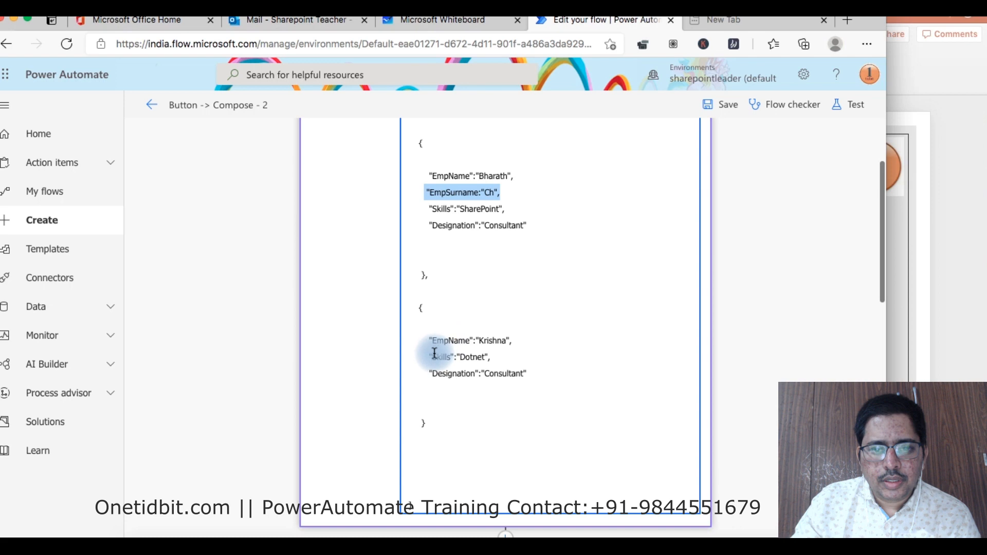
click(518, 340)
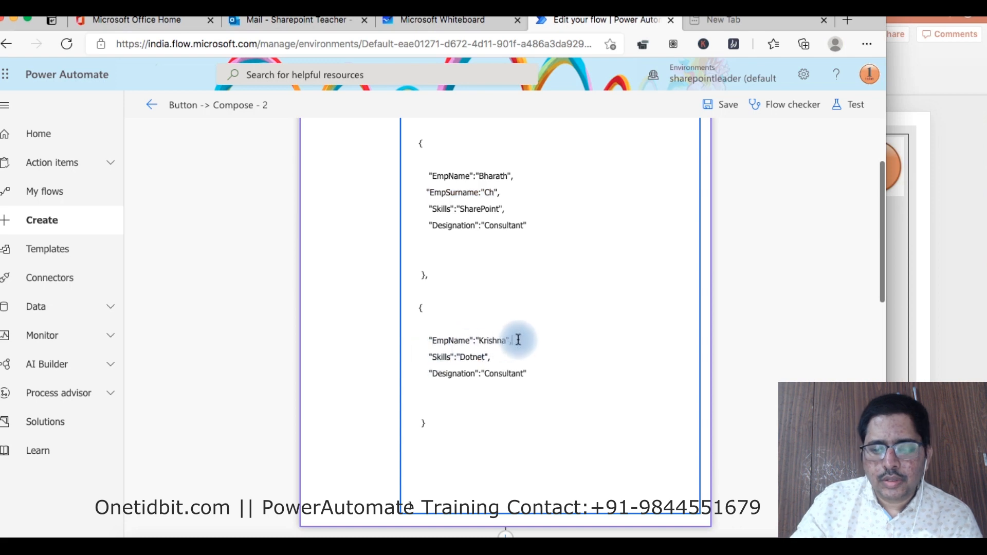
key(Return)
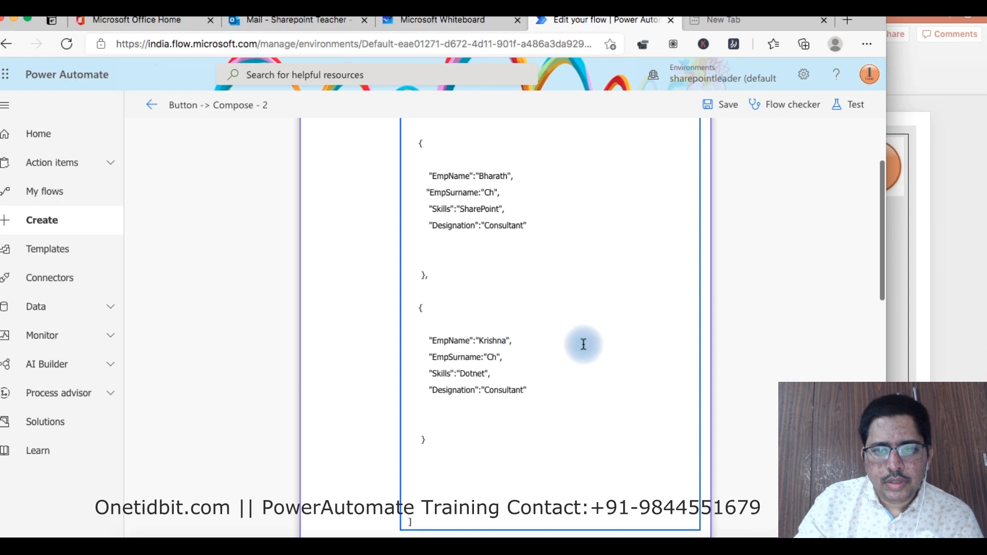
click(498, 356)
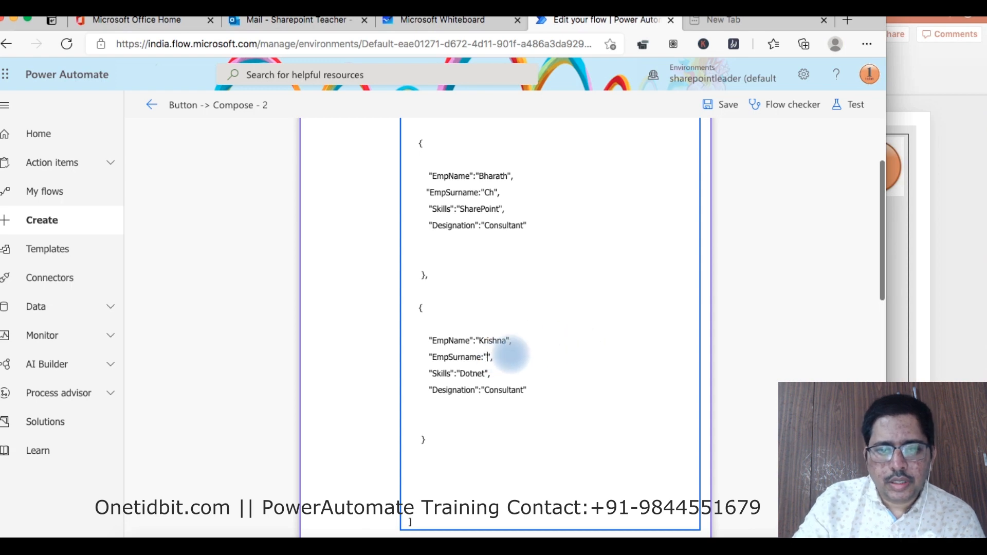
scroll(511, 355, down, 3)
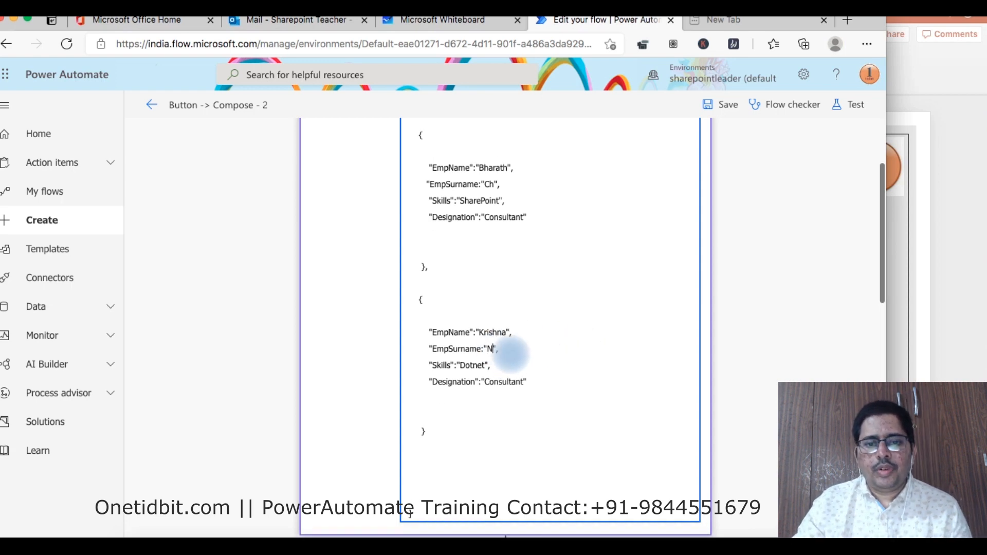
- Delete the Apply to each loop, including its Send an email (V2) action, from the flow
scroll(511, 354, down, 5)
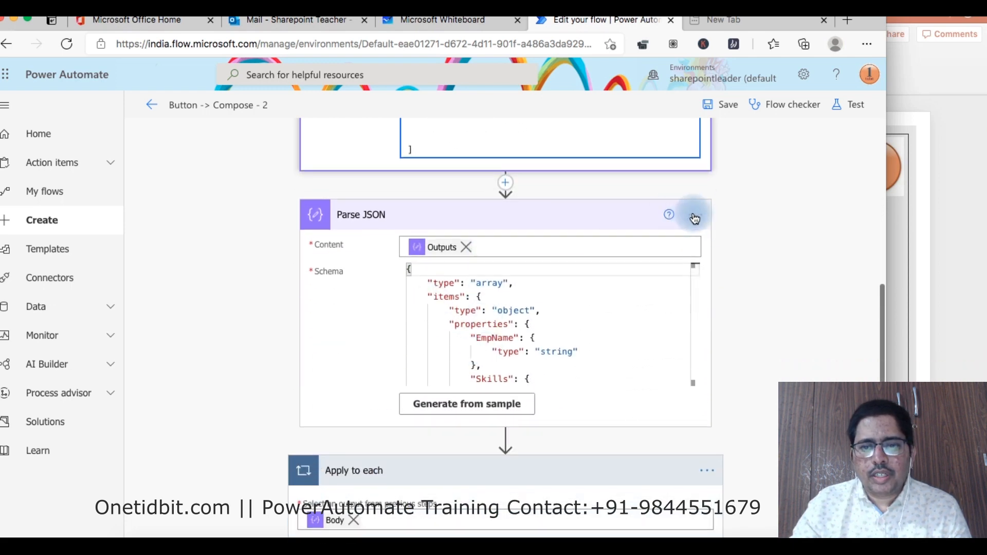
scroll(513, 249, down, 4)
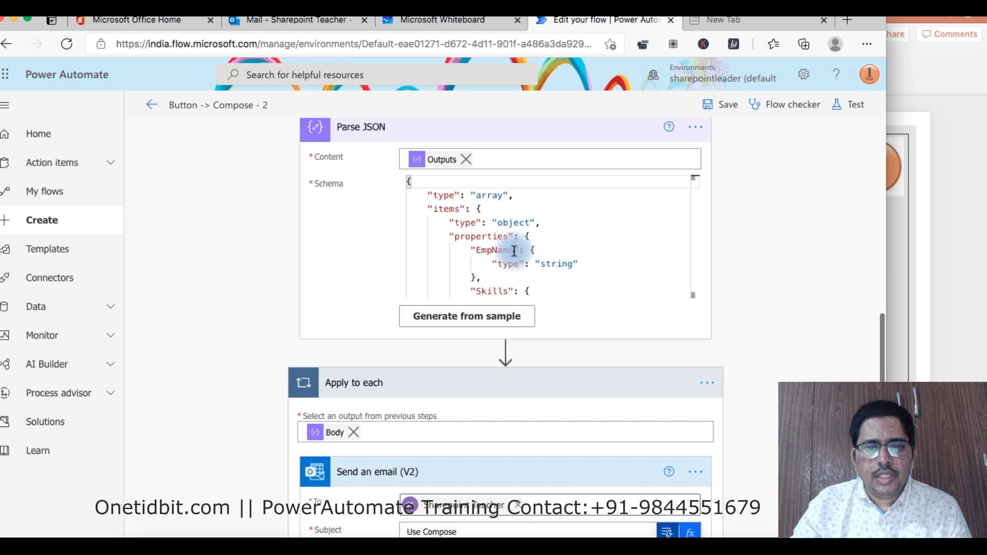
scroll(424, 358, down, 1)
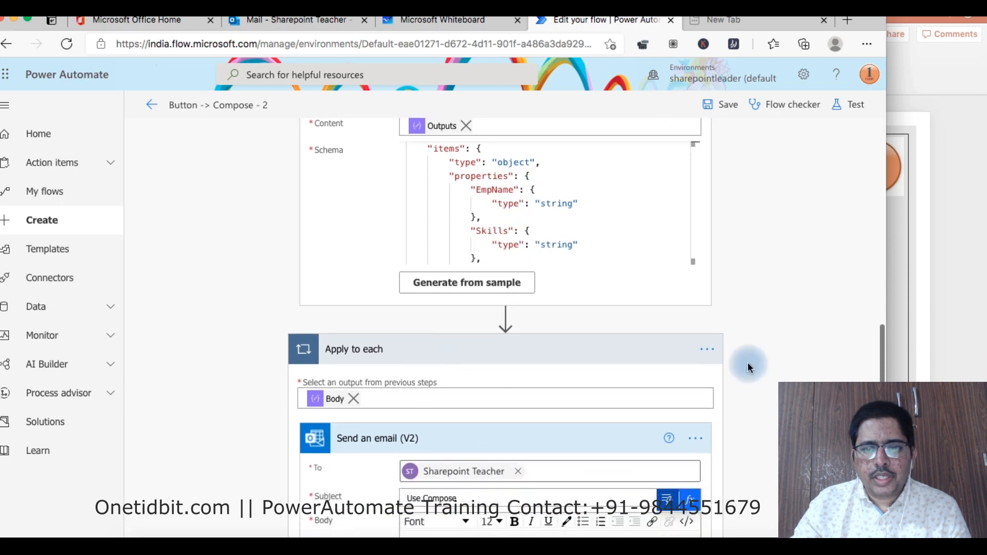
click(710, 354)
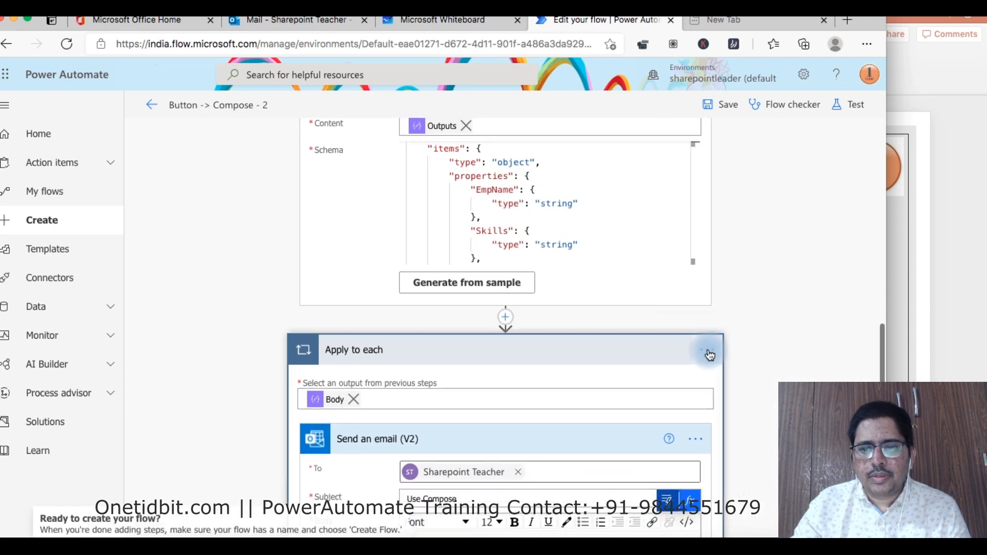
click(709, 354)
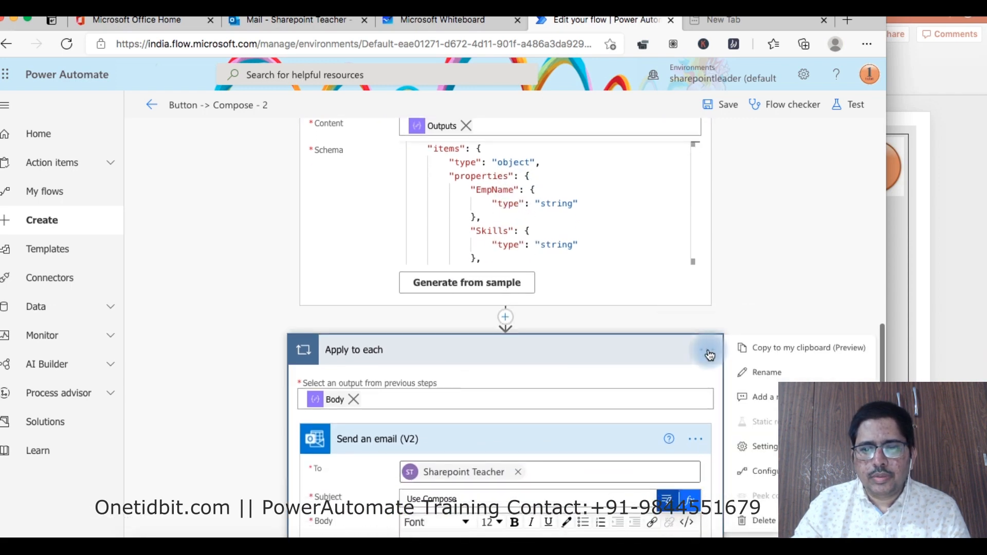
click(760, 519)
click(446, 334)
scroll(680, 247, up, 4)
scroll(680, 246, up, 4)
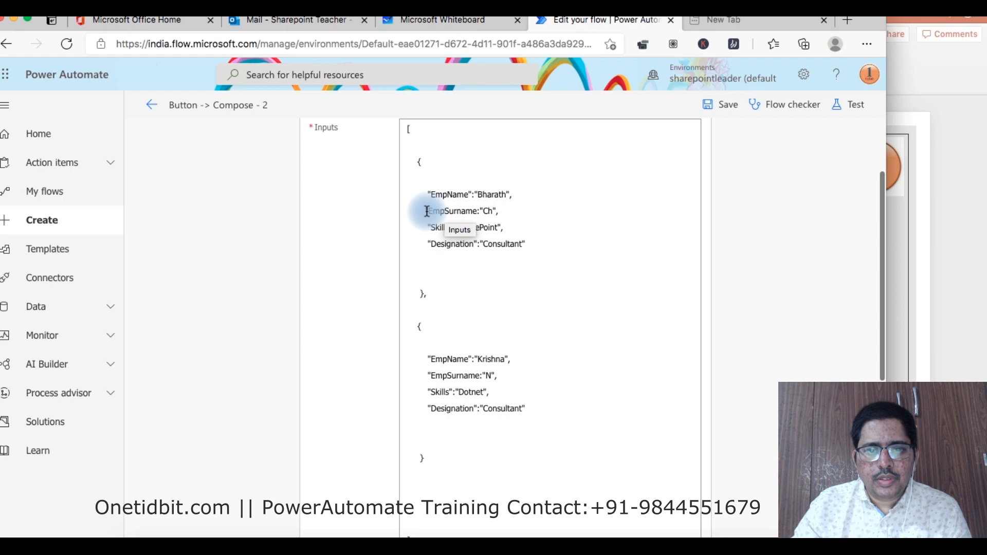
drag(428, 211, 502, 214)
scroll(502, 212, down, 7)
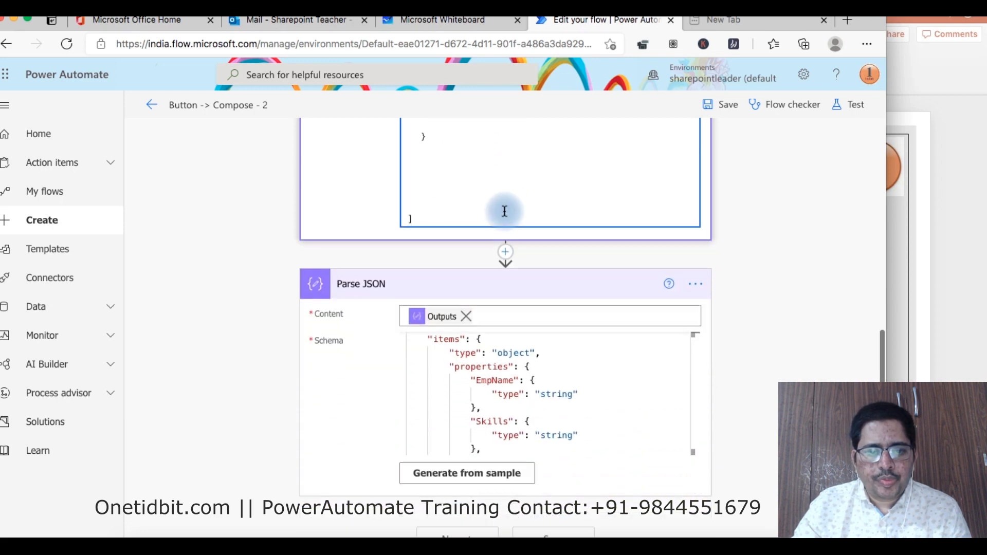
click(502, 457)
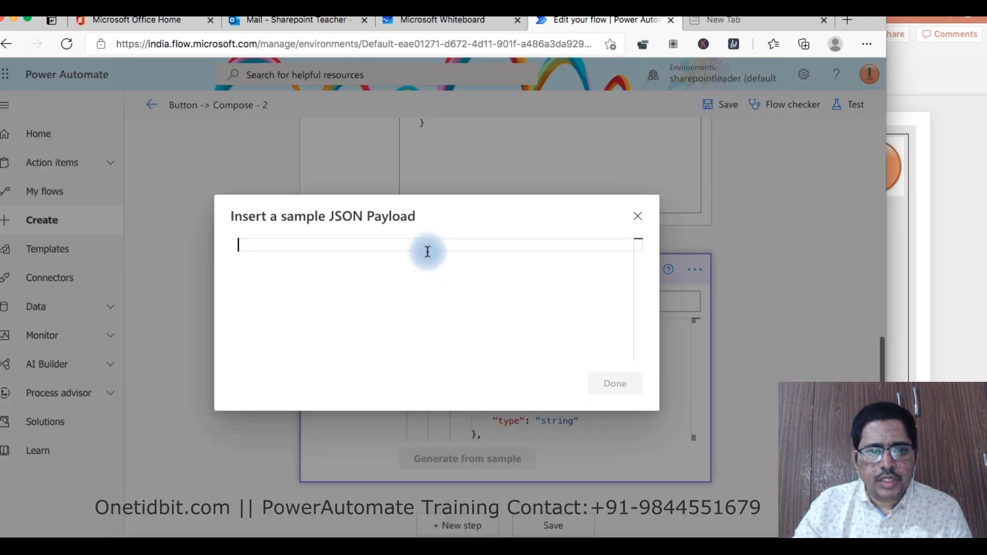
click(640, 220)
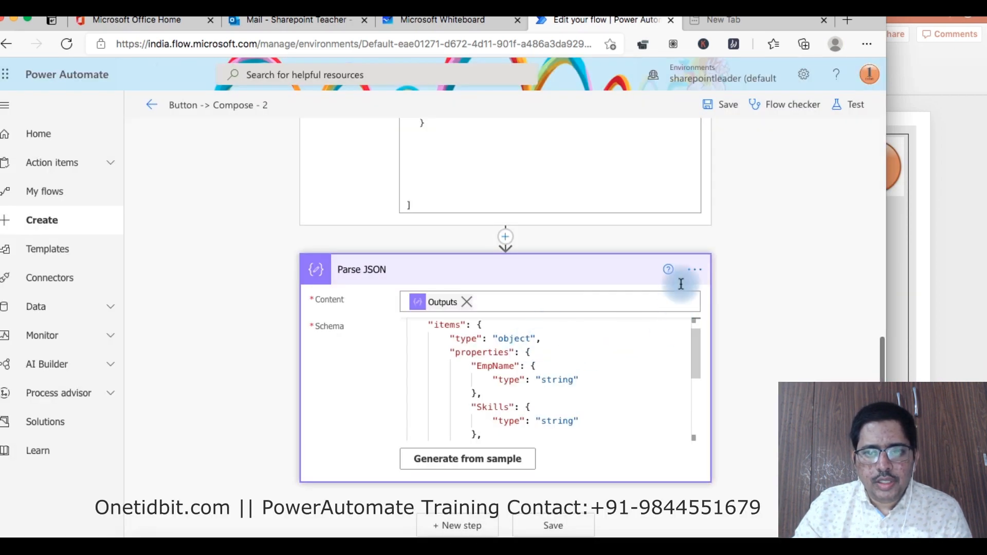
- Copy the entire Compose array, paste it as the Parse JSON sample payload, and try to generate the schema from it
scroll(622, 272, up, 1)
scroll(621, 270, up, 6)
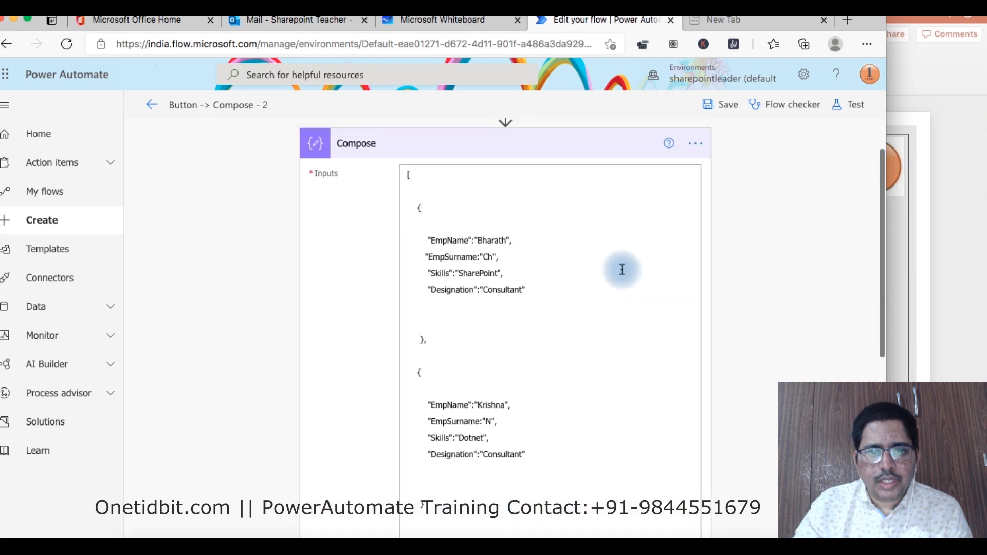
drag(408, 175, 445, 282)
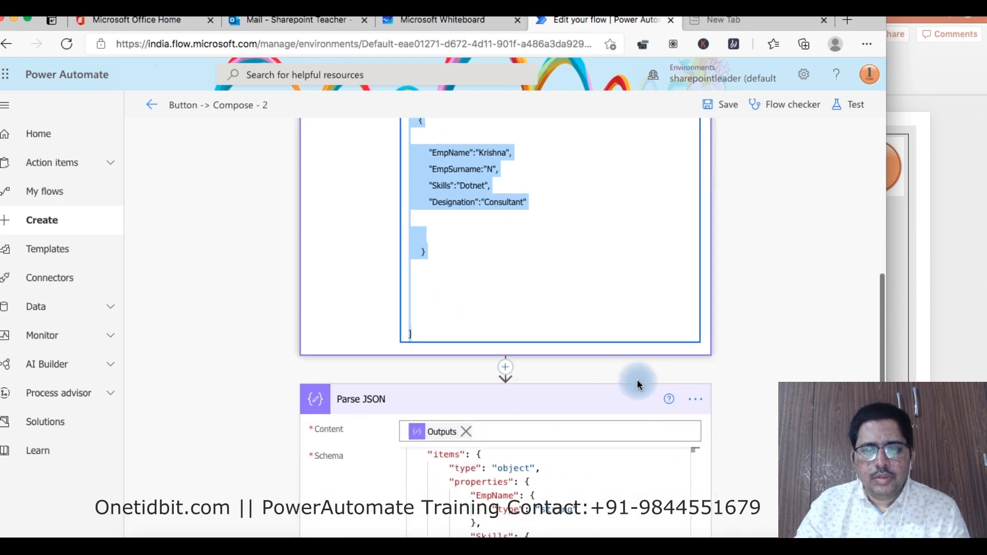
scroll(639, 383, down, 3)
scroll(638, 380, down, 1)
click(482, 470)
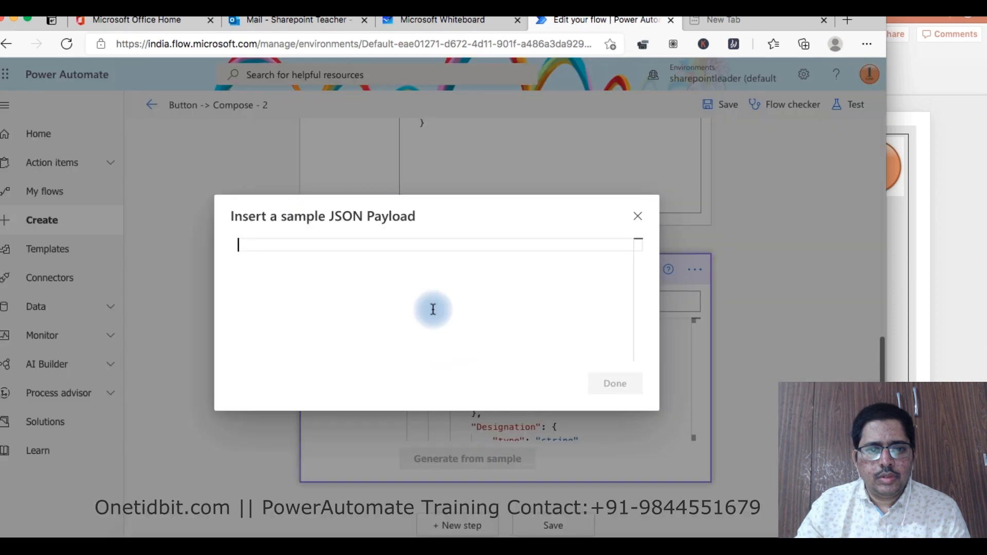
key(ctrl+v)
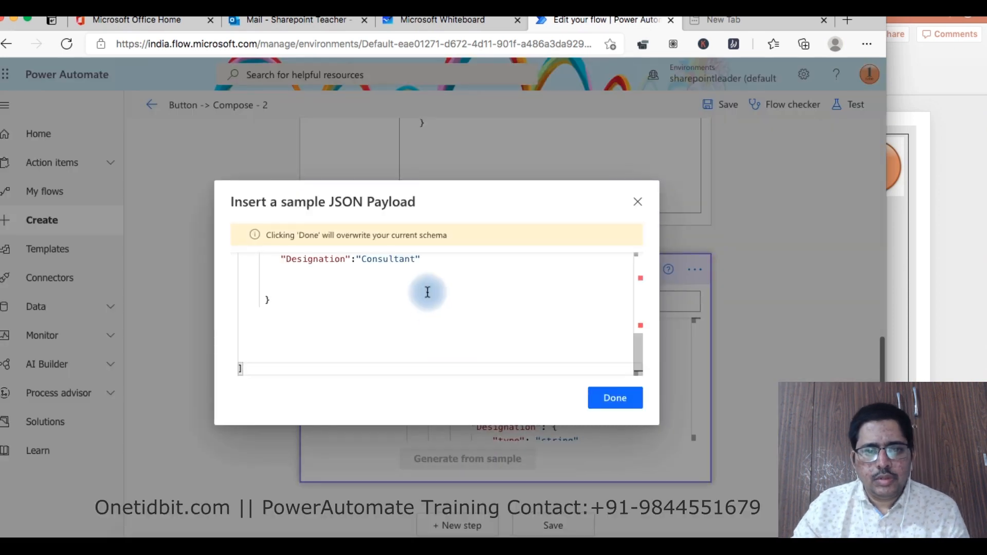
click(623, 399)
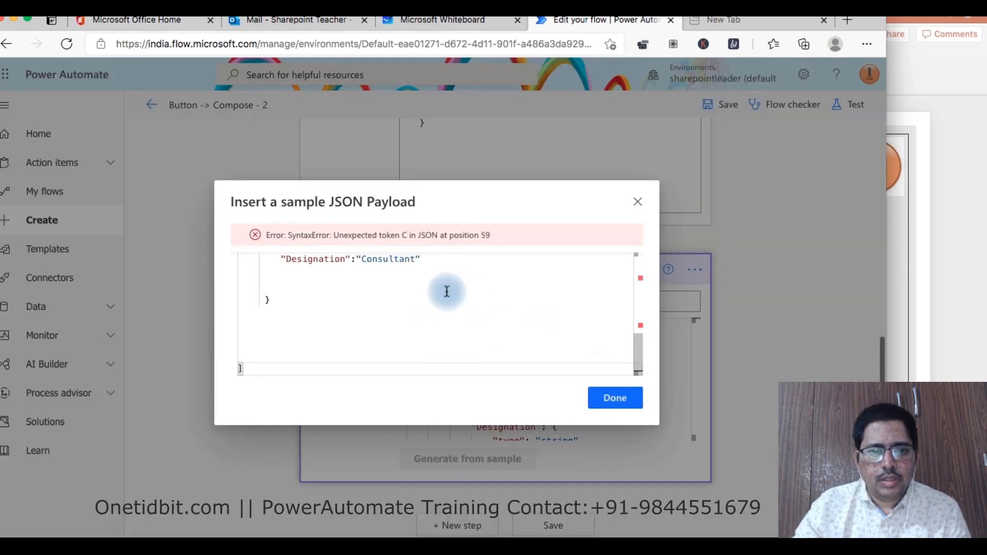
- Add the missing closing quote after the EmpSurname key in both objects of the sample payload and generate the schema
scroll(444, 291, up, 3)
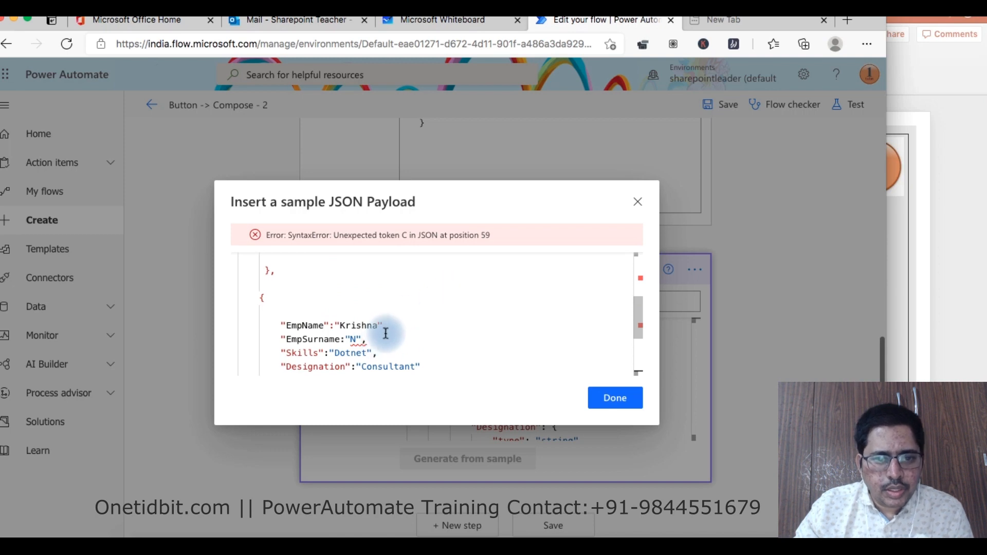
click(346, 339)
scroll(360, 337, up, 3)
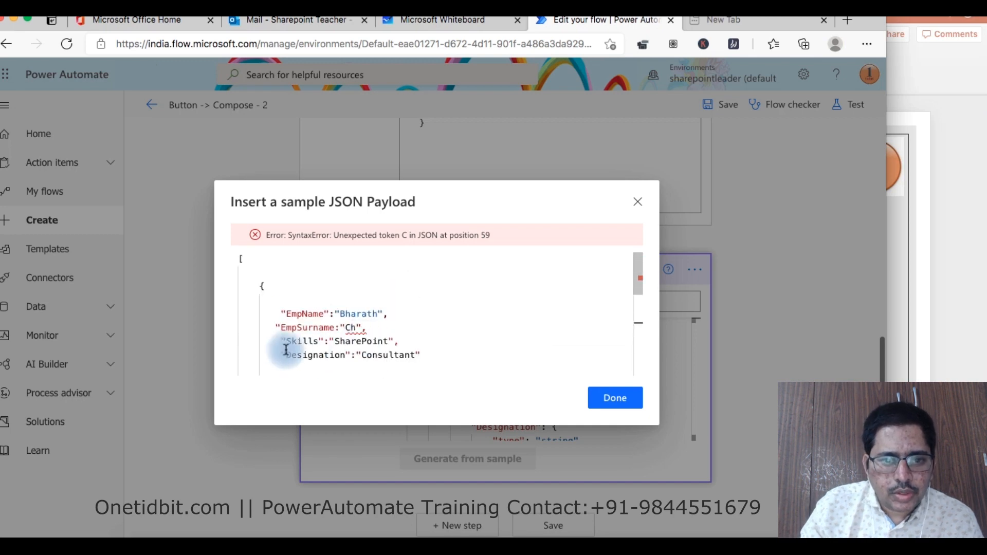
click(337, 328)
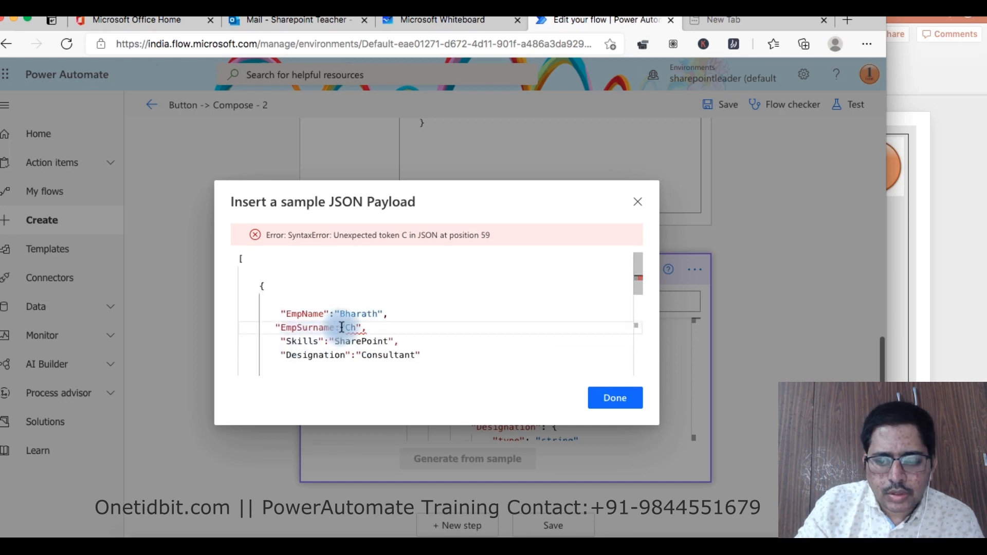
click(613, 398)
- Add the missing closing quote after the EmpSurname key in the second Compose object and save the flow
scroll(516, 337, up, 4)
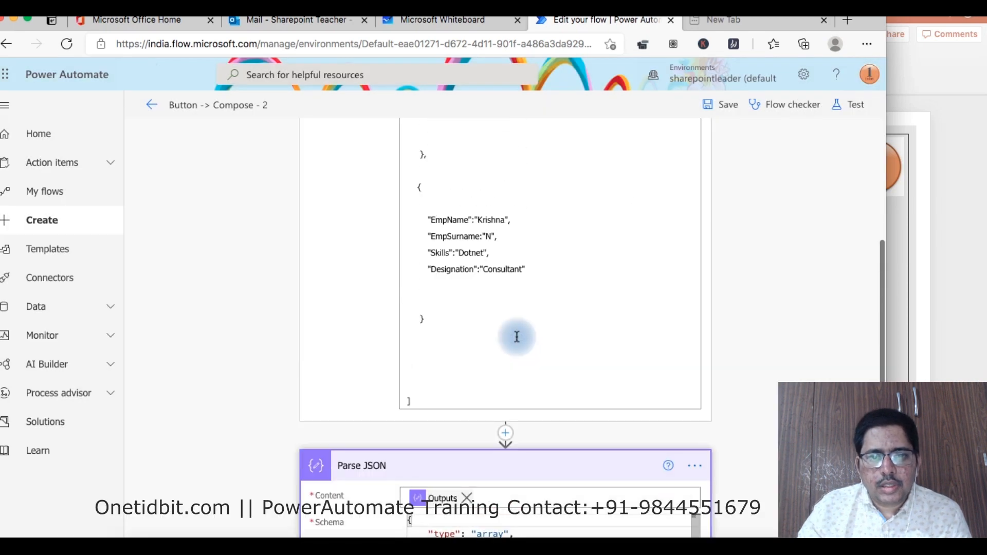
click(513, 234)
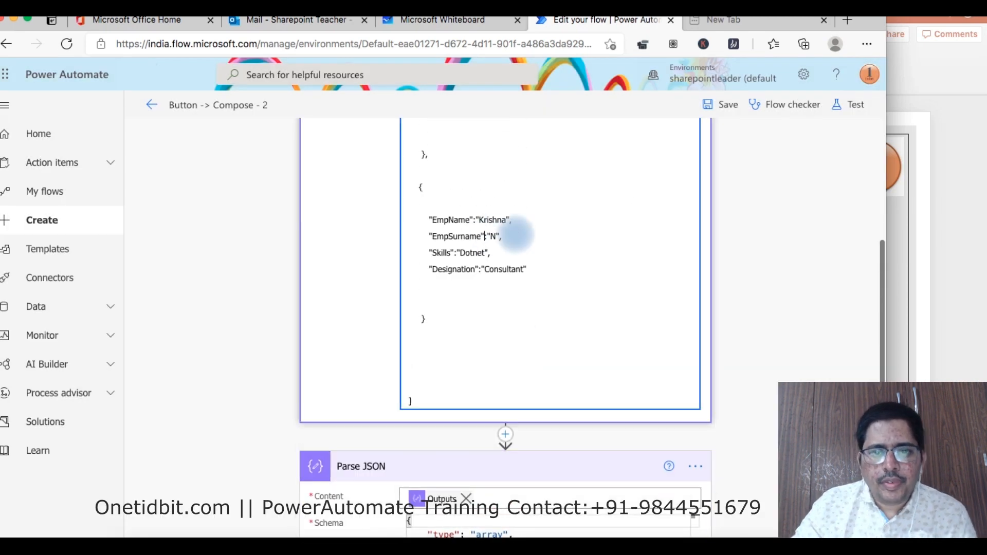
scroll(515, 235, down, 4)
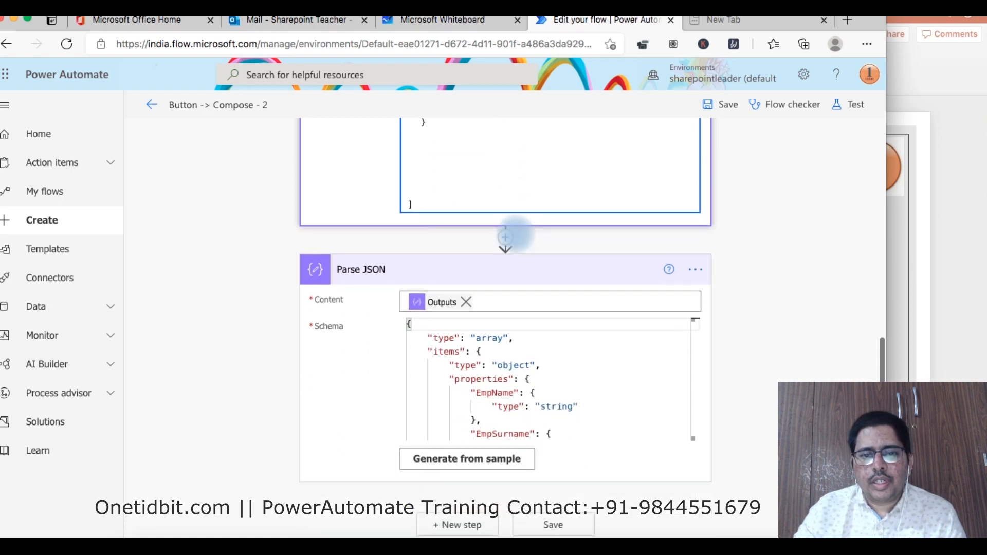
click(725, 105)
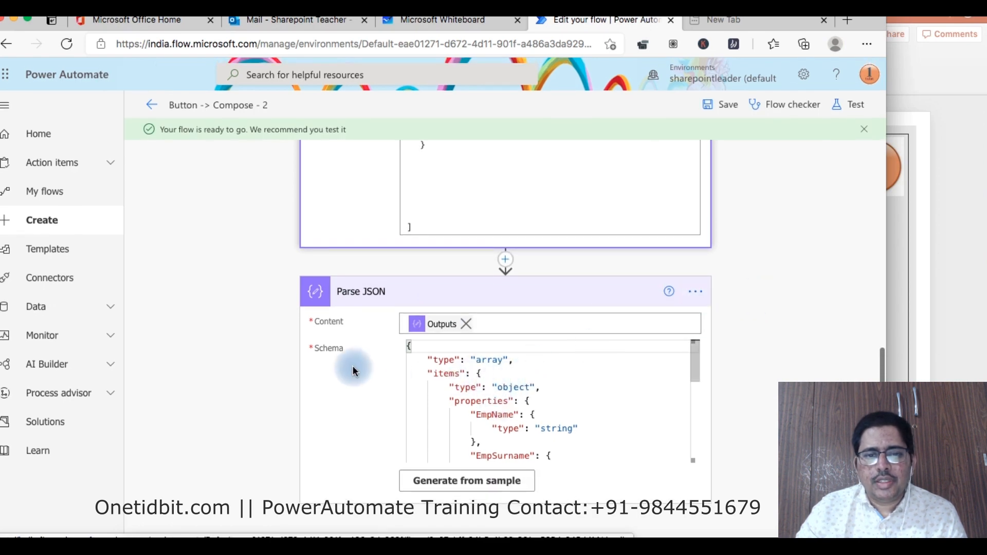
- Run the saved flow as a test and return to editing it
scroll(353, 365, down, 1)
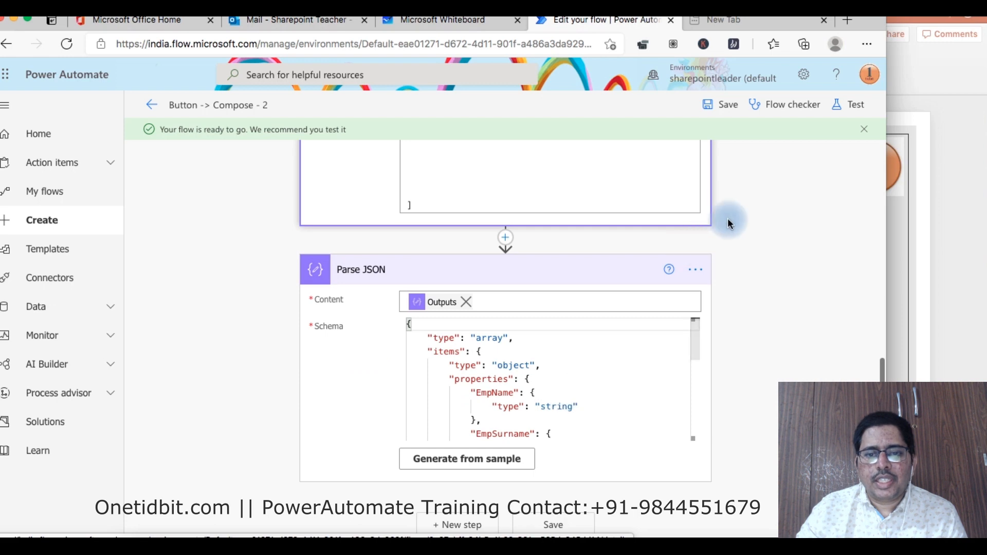
click(858, 104)
click(695, 521)
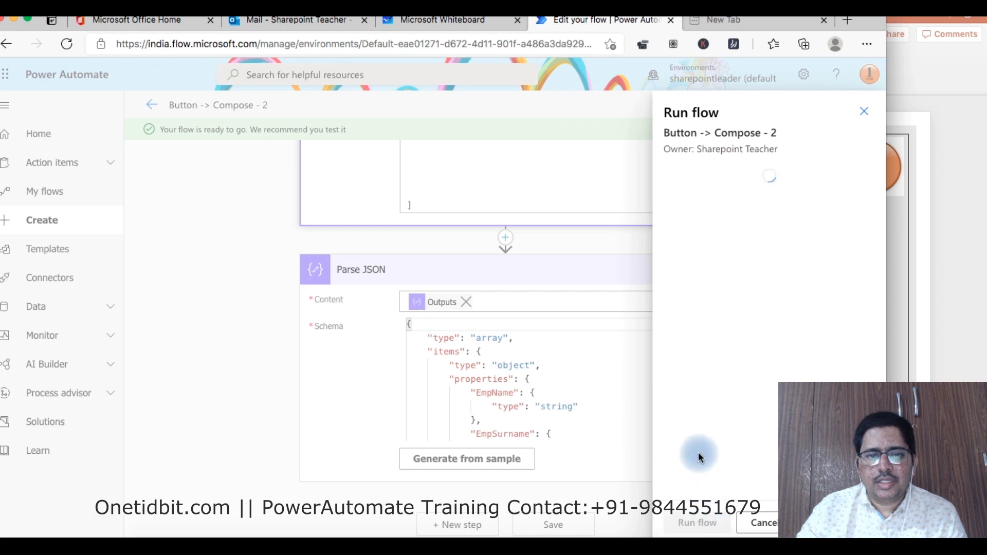
click(692, 524)
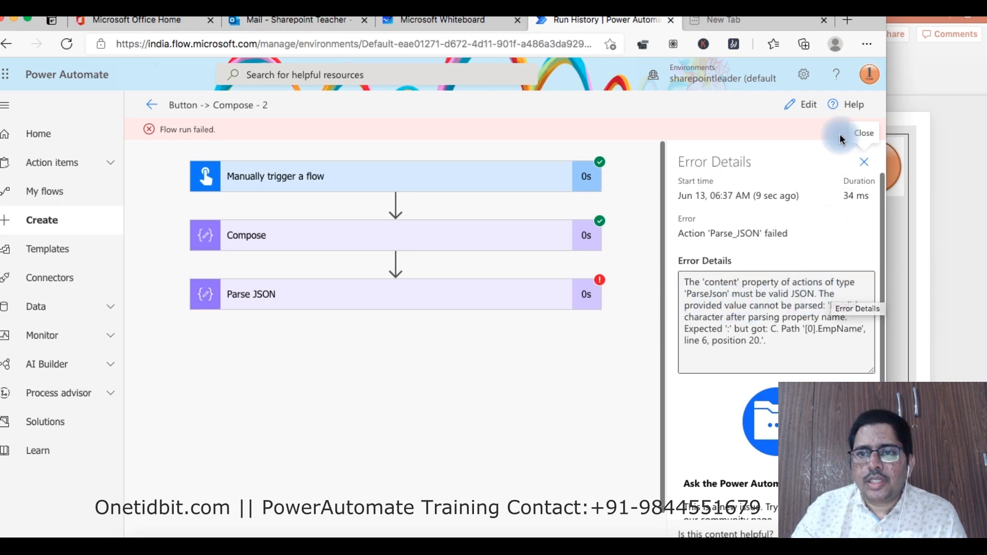
click(801, 105)
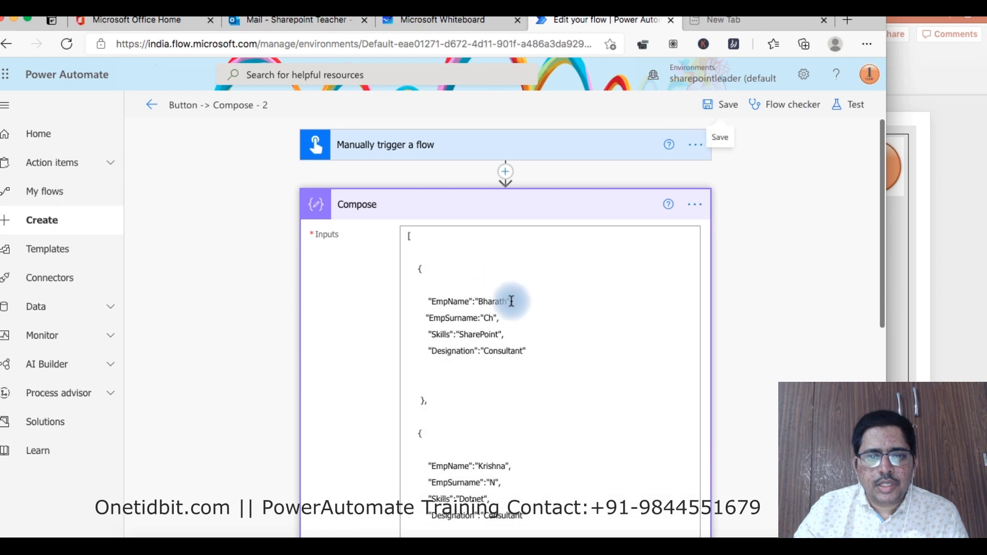
- Check the properties and brackets of both employee objects in the Parse JSON sample payload and accept the sample
scroll(467, 294, down, 3)
scroll(467, 294, down, 2)
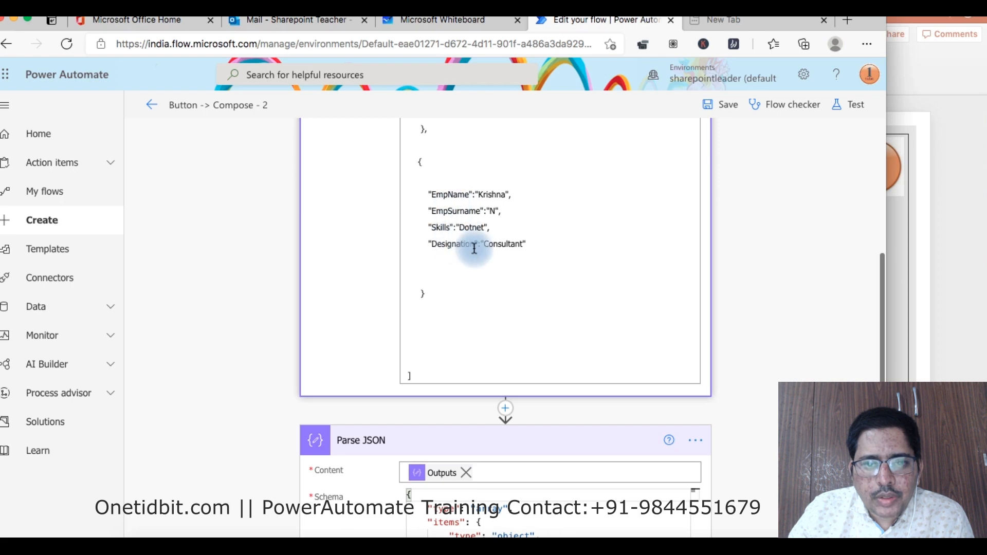
scroll(462, 393, down, 2)
scroll(461, 390, down, 3)
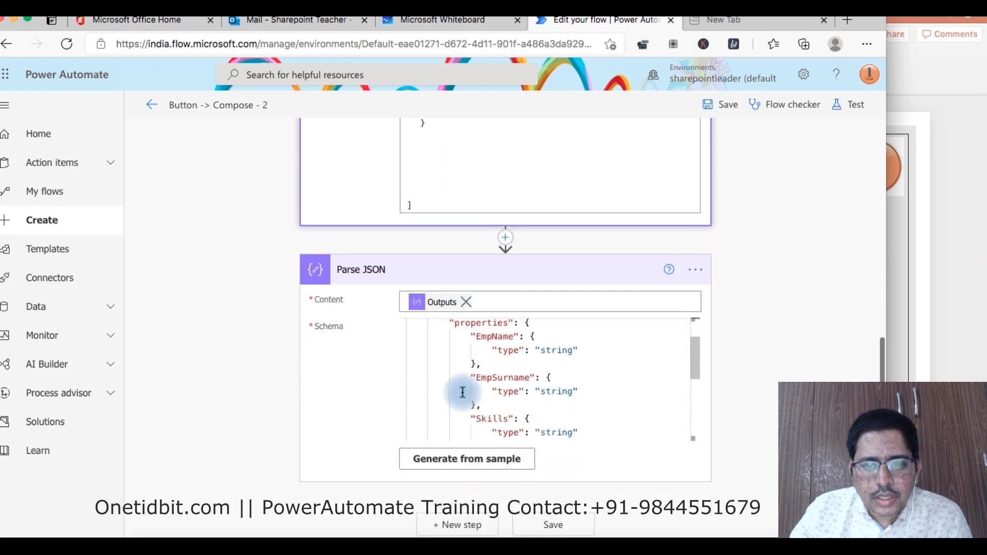
click(513, 460)
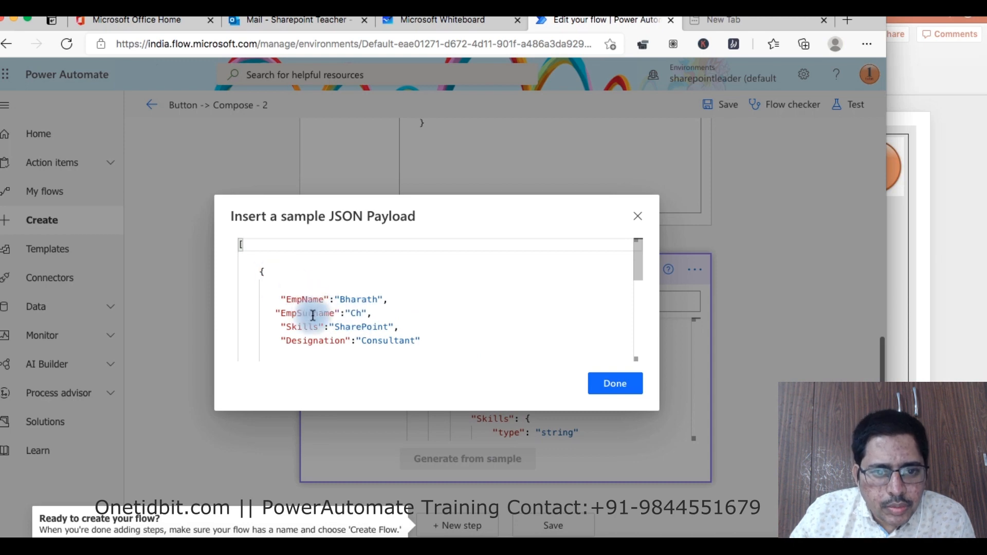
scroll(341, 314, down, 1)
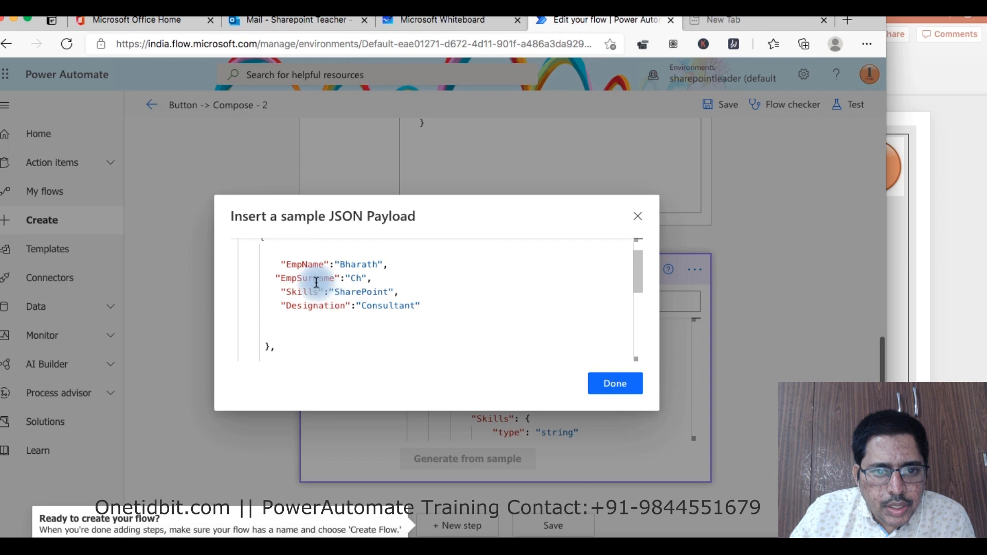
scroll(318, 285, down, 3)
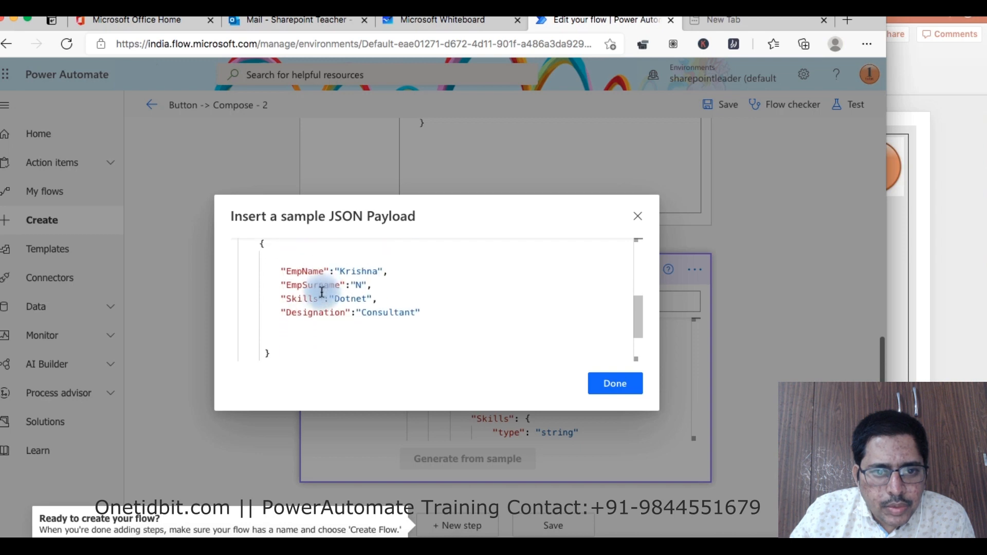
scroll(360, 288, up, 3)
scroll(360, 288, down, 2)
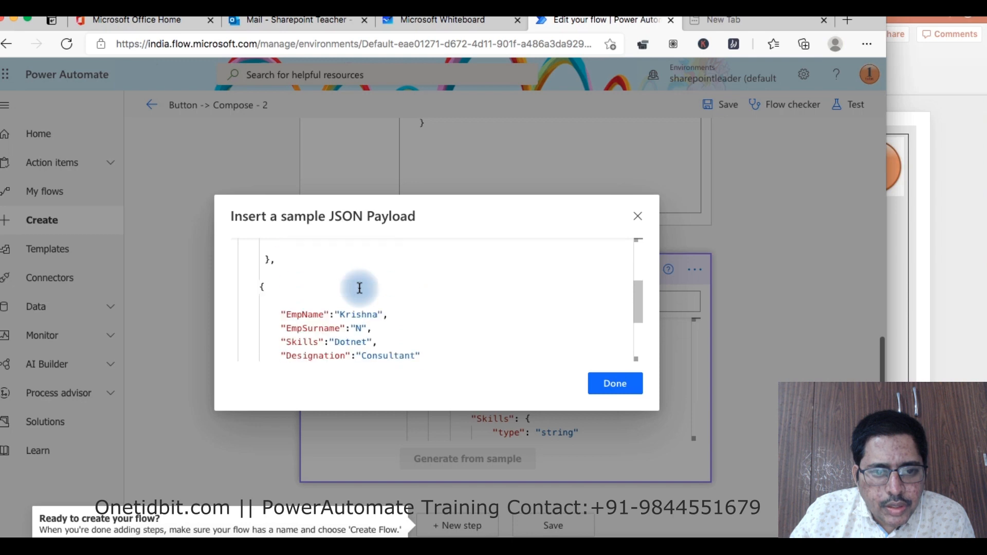
scroll(360, 288, down, 4)
scroll(340, 290, up, 3)
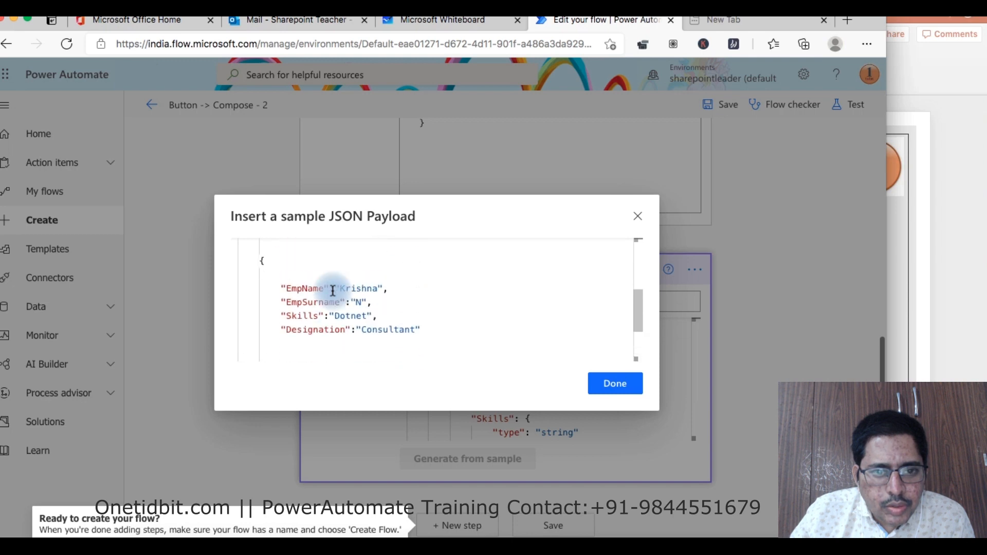
scroll(333, 291, up, 1)
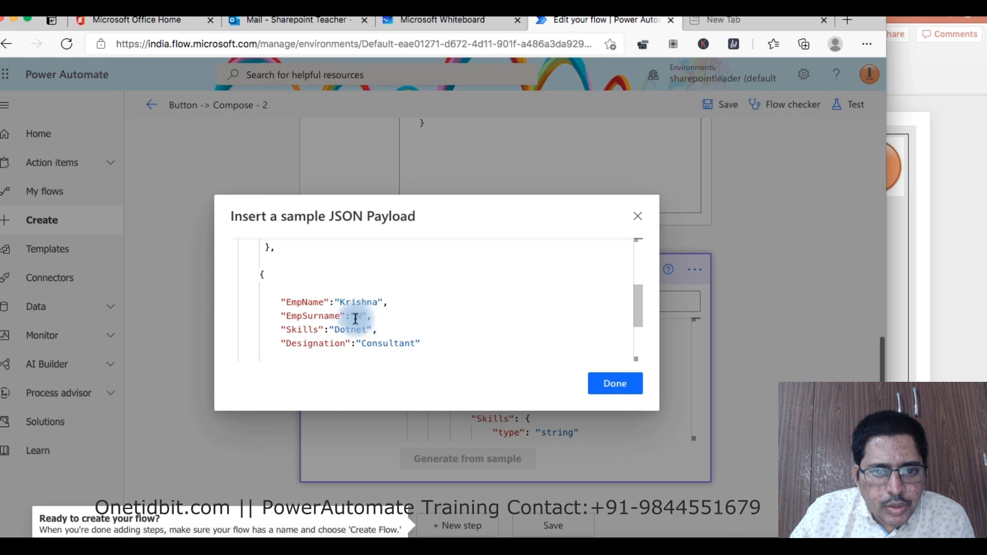
scroll(355, 319, down, 3)
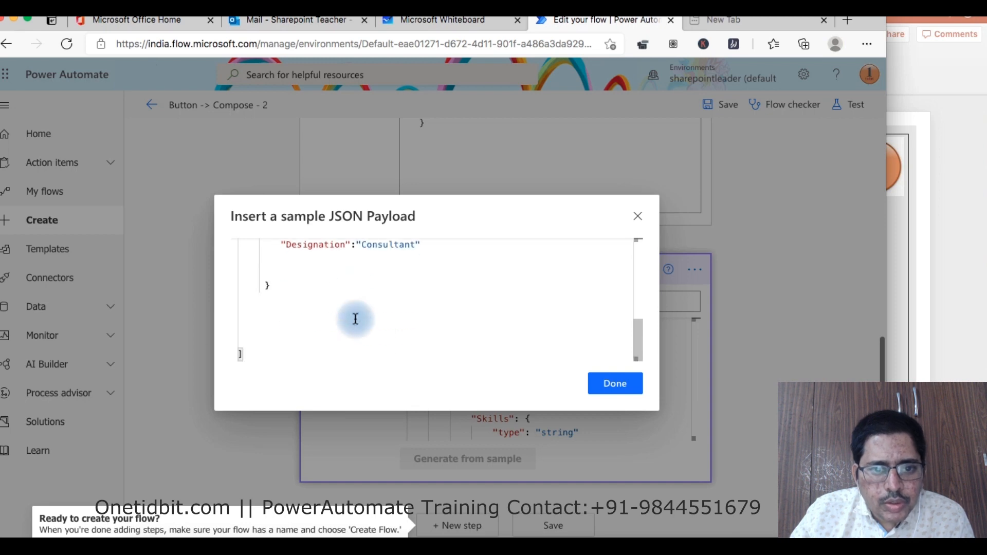
click(607, 385)
- Delete the second employee object and its preceding comma from Compose, and close the EmpSurname key's quote in the remaining object
scroll(469, 337, up, 5)
scroll(470, 344, up, 3)
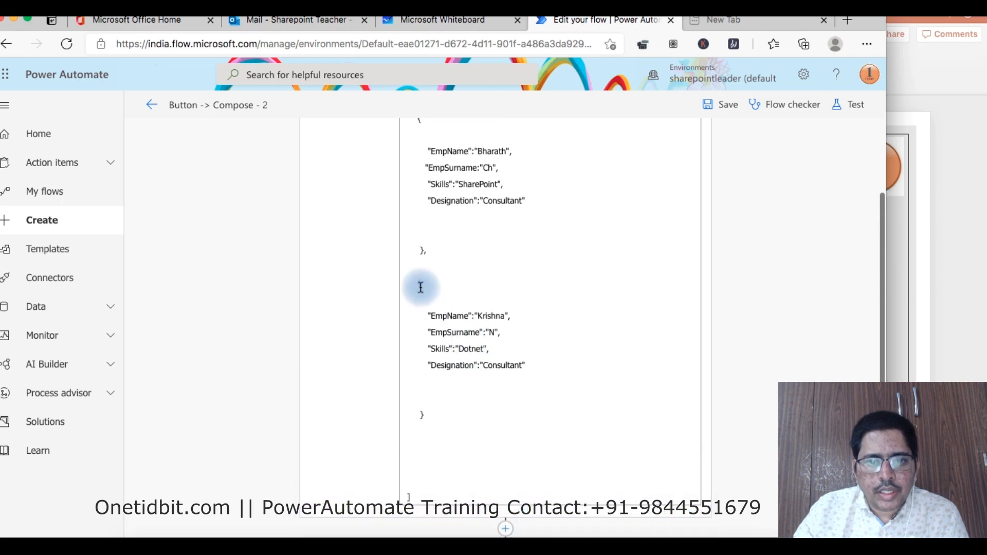
drag(415, 283, 468, 417)
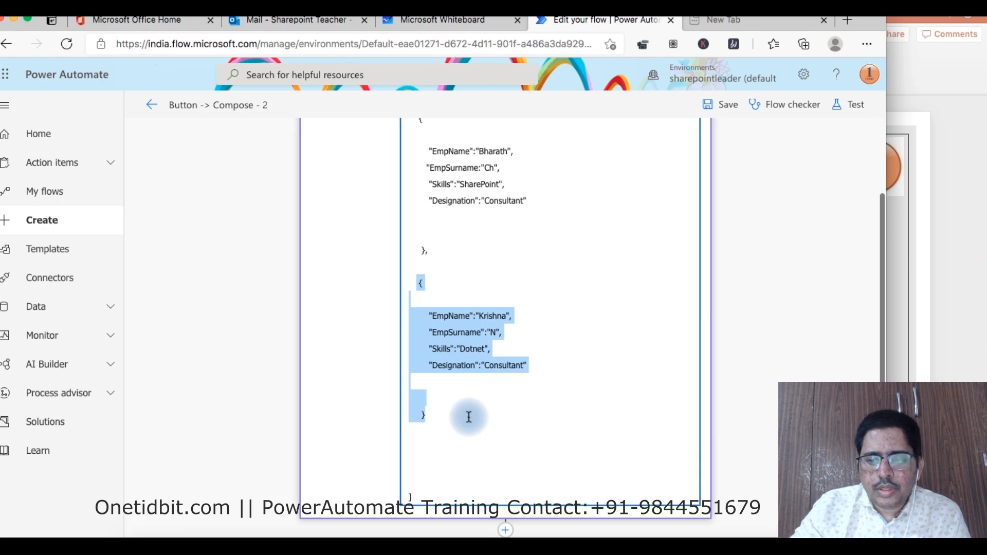
key(BackSpace)
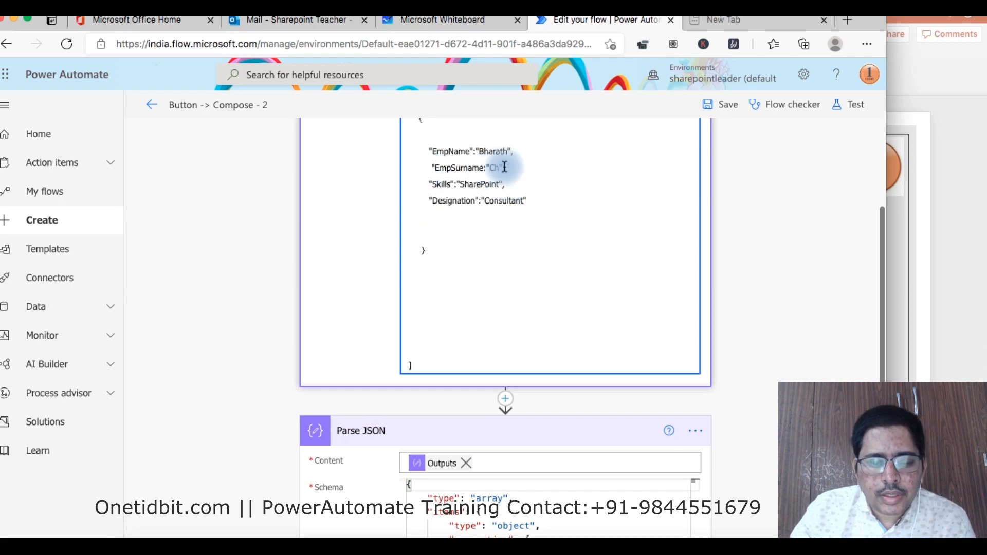
scroll(504, 167, up, 2)
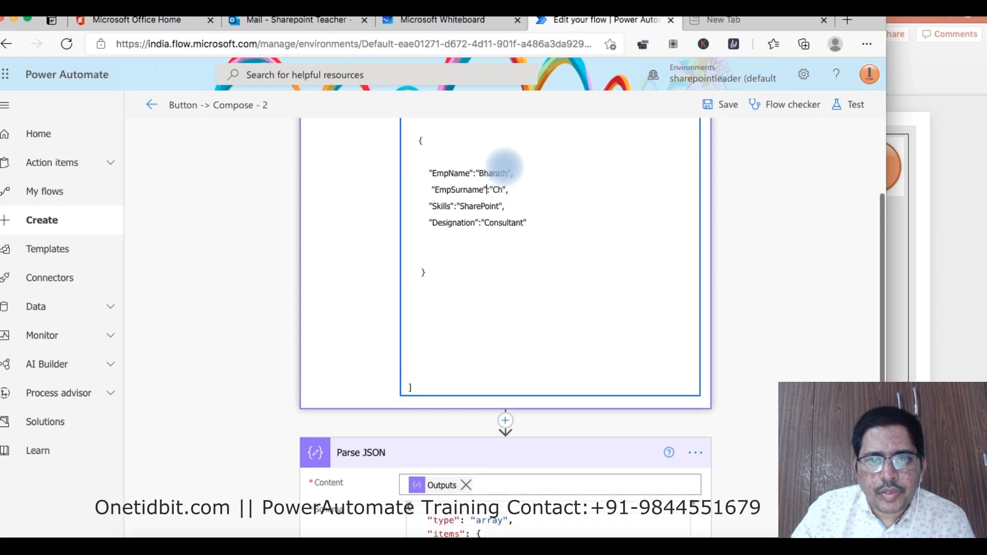
scroll(504, 167, down, 4)
scroll(504, 167, up, 2)
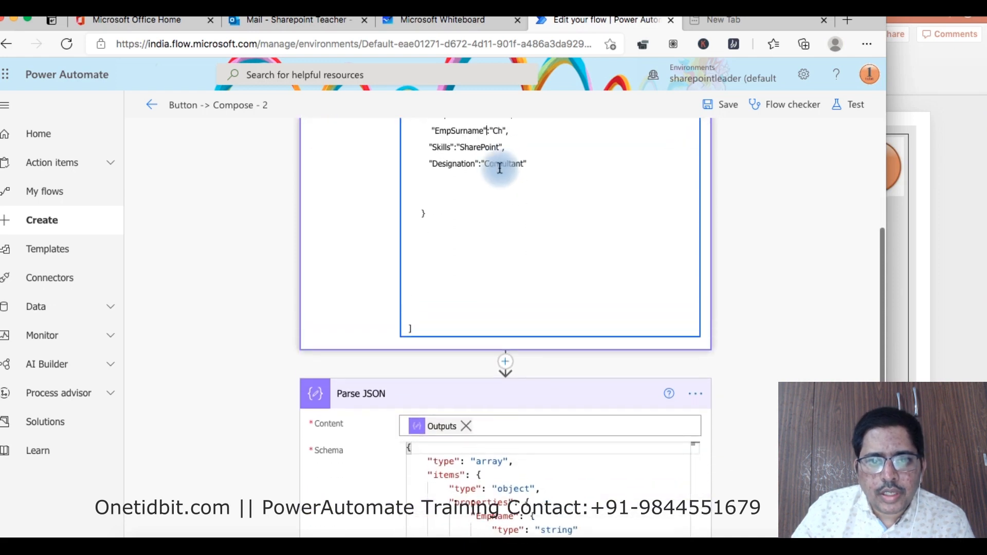
- Replace the Parse JSON sample payload with the single employee object copied from the Compose inputs
drag(419, 162, 468, 291)
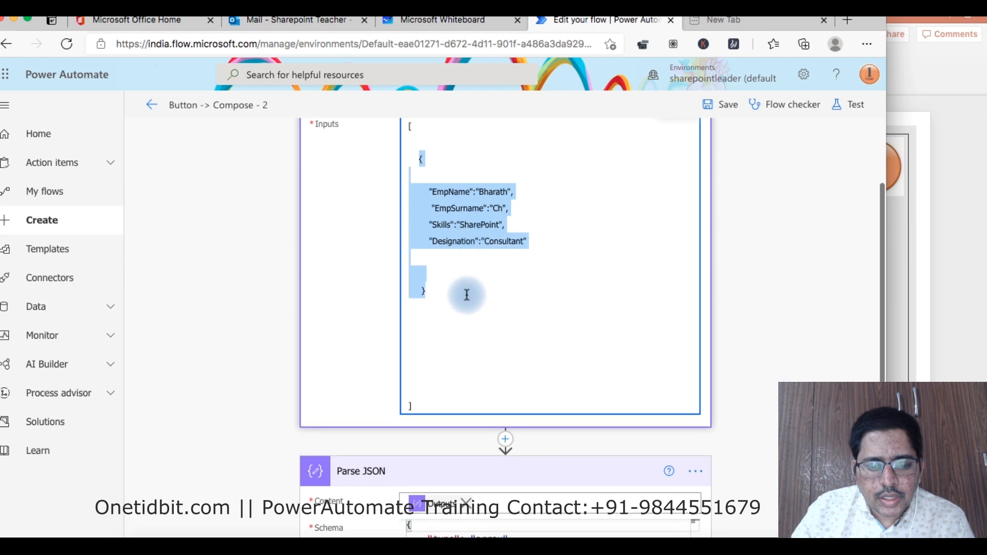
click(425, 139)
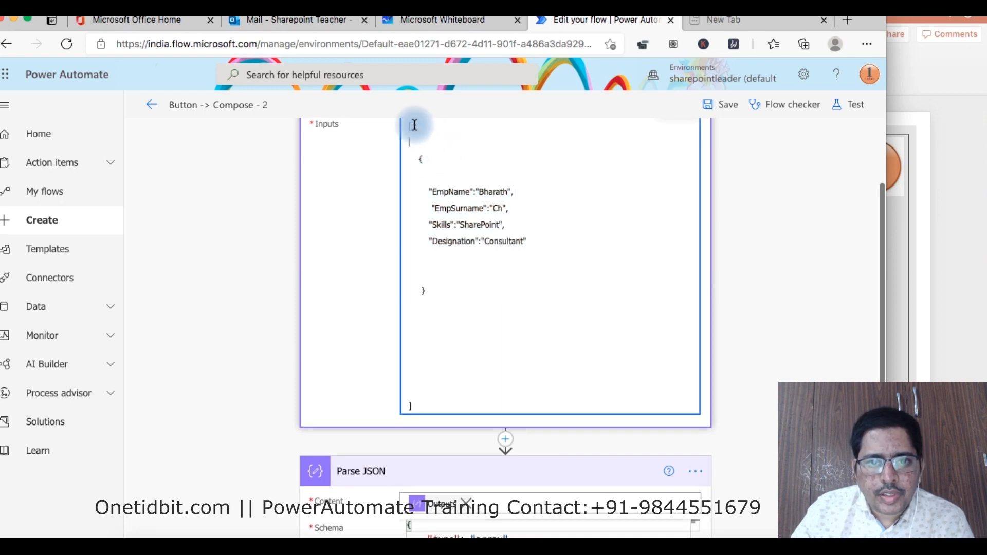
scroll(408, 125, up, 1)
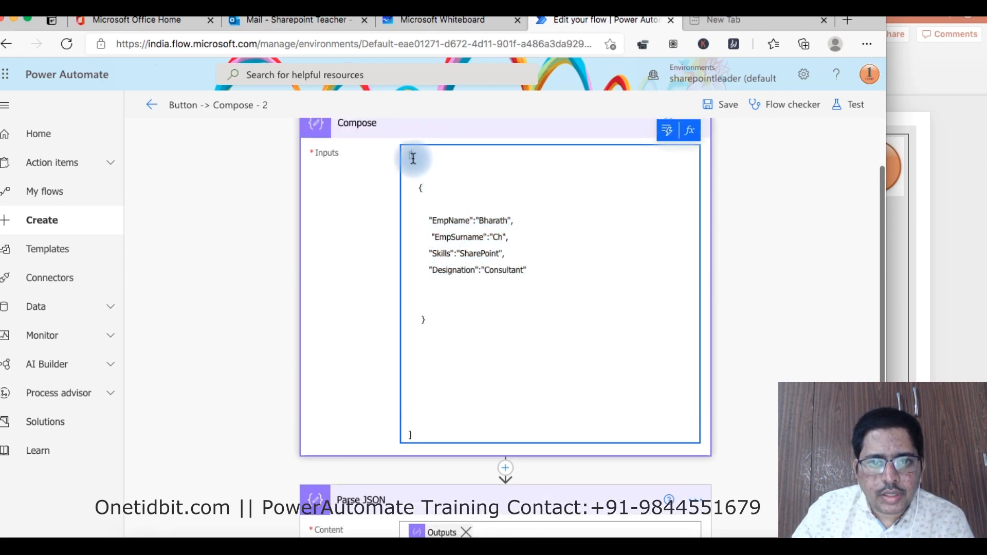
drag(408, 154, 426, 430)
key(ctrl+c)
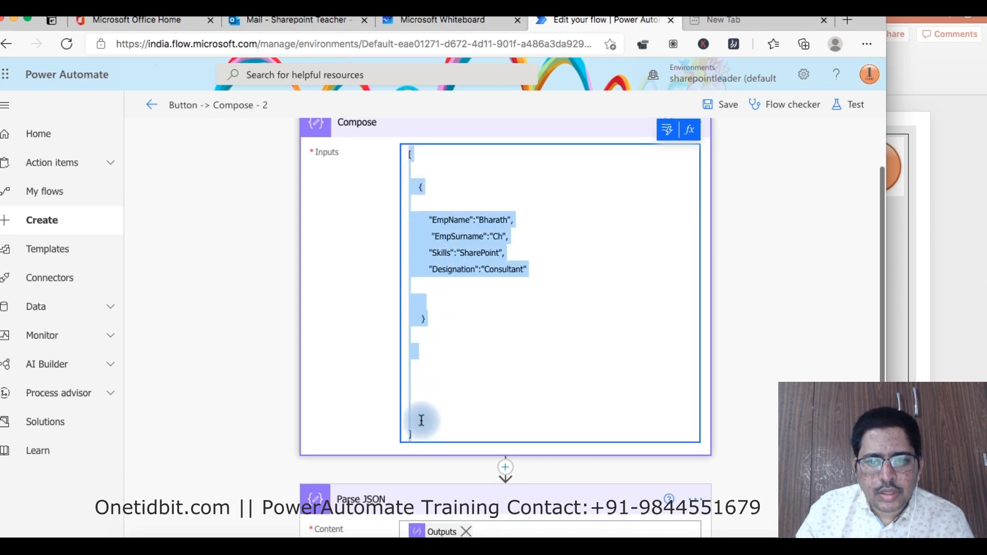
scroll(425, 406, down, 8)
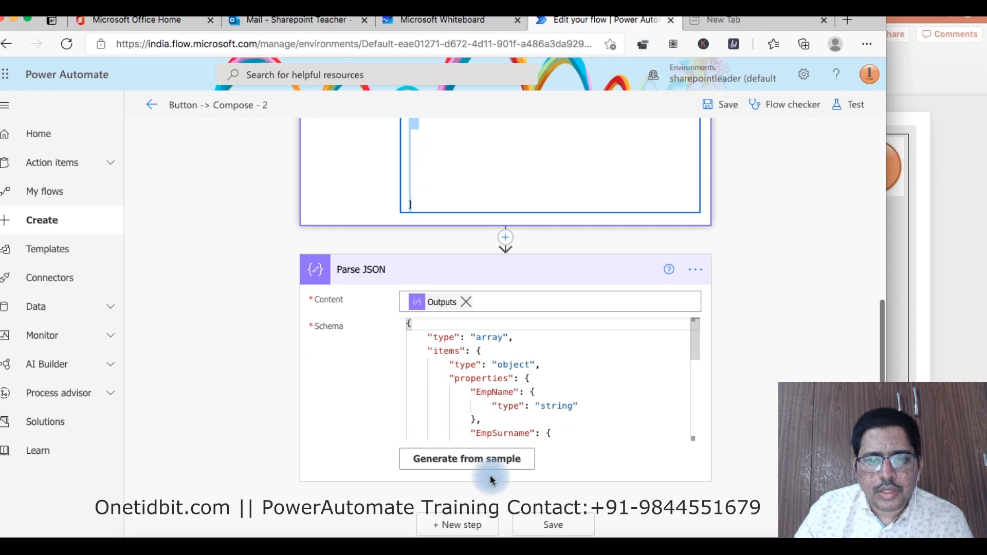
click(492, 459)
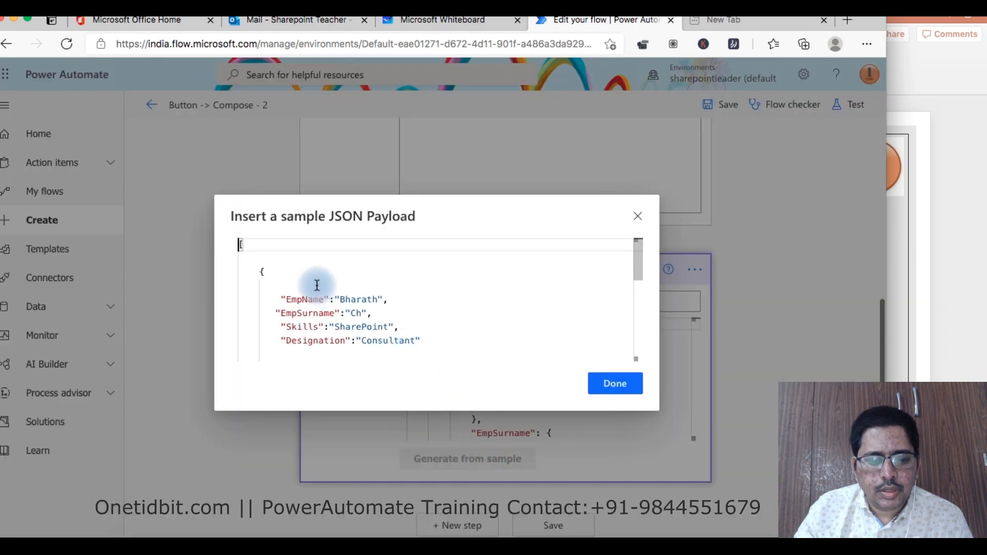
key(ctrl+a)
key(BackSpace)
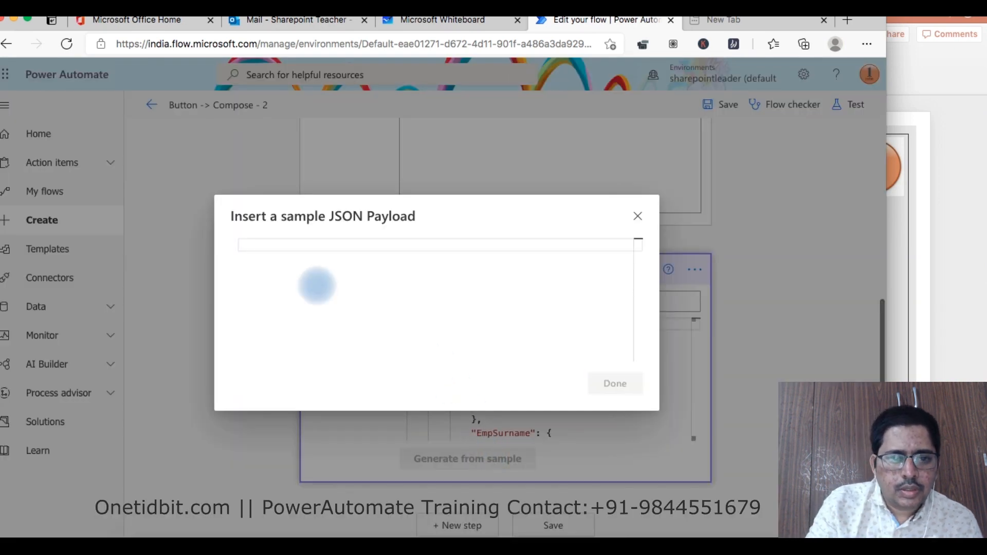
key(ctrl+v)
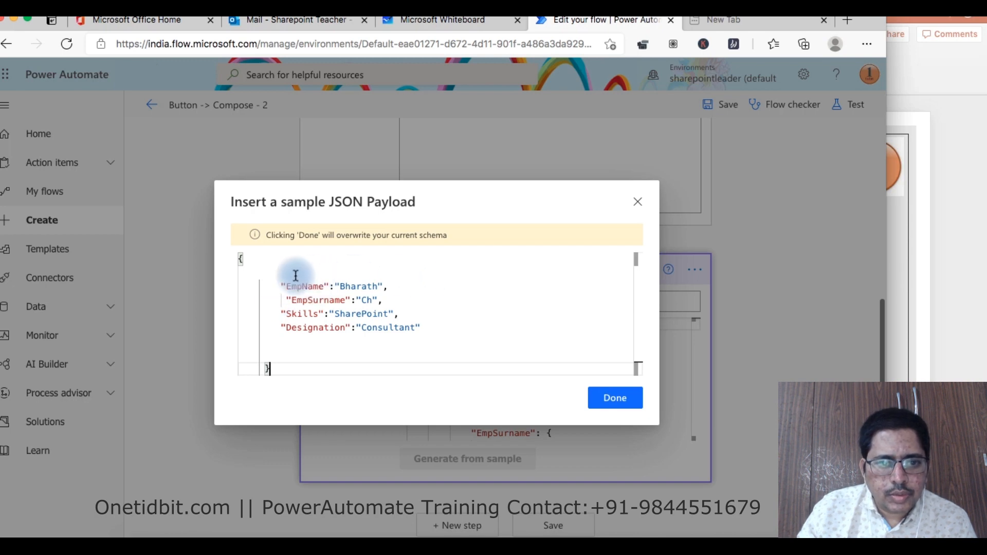
- Enclose the employee object in the Parse JSON sample payload in square brackets, making it an array, and accept the sample
click(291, 271)
key(ctrl+space)
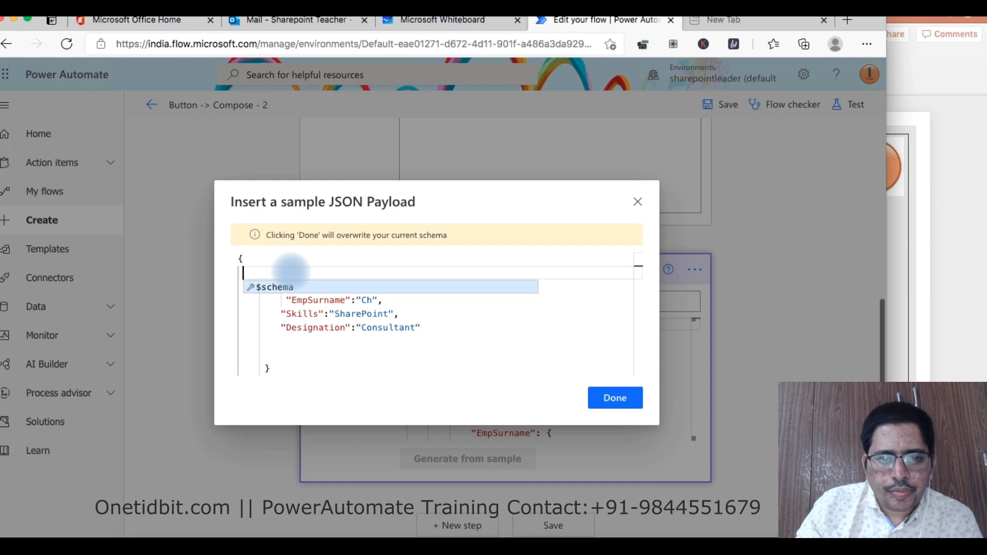
key(Up)
key(Left)
key(Return)
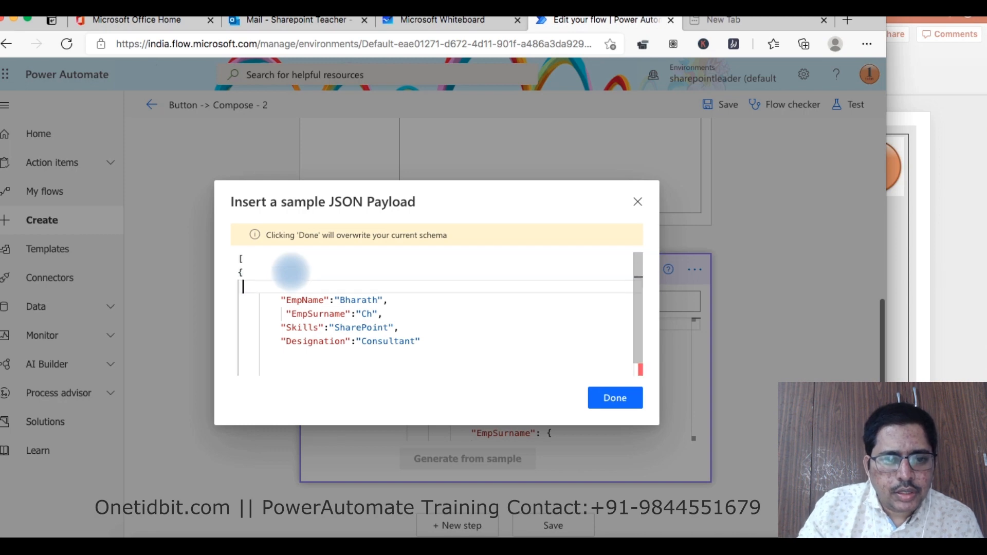
key(Down)
key(Down)
key(Down)
key(Down)
key(Down)
key(Down)
key(Down)
key(Return)
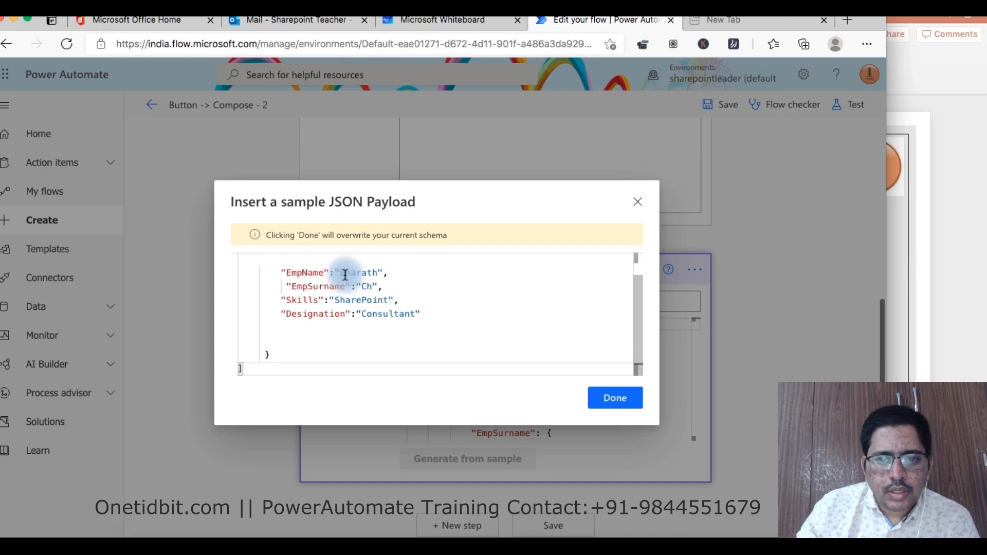
click(630, 399)
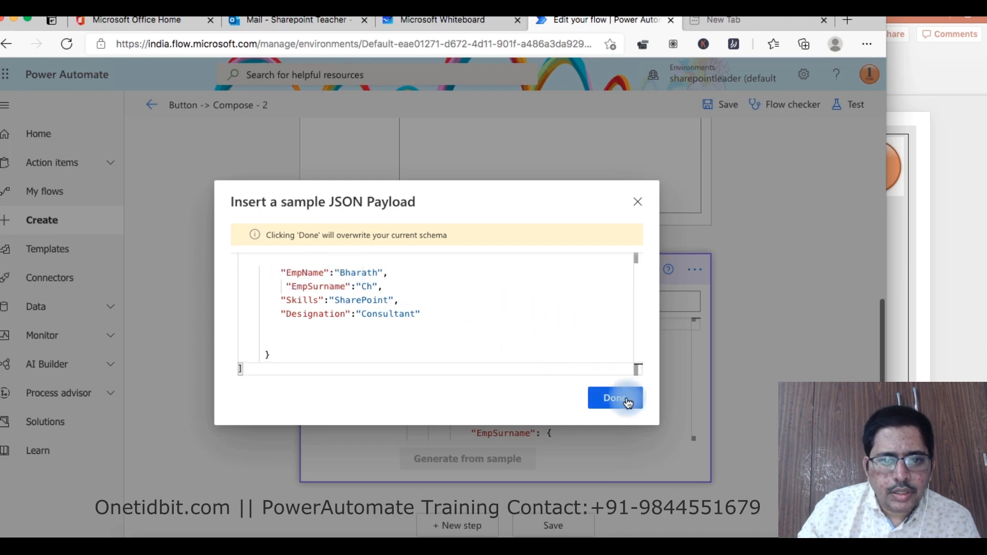
- Save the flow with the regenerated Parse JSON schema and run it as a manual test
scroll(581, 293, up, 3)
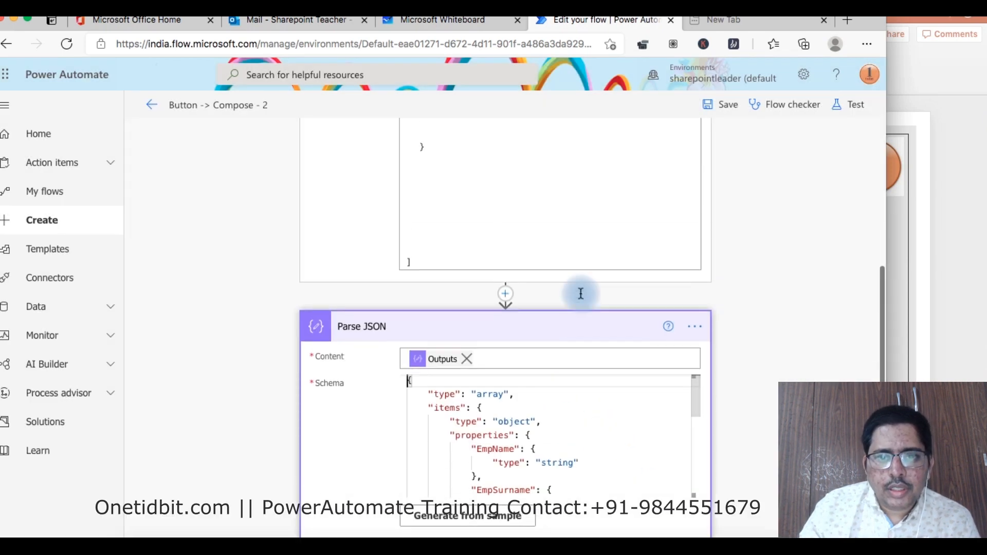
click(728, 105)
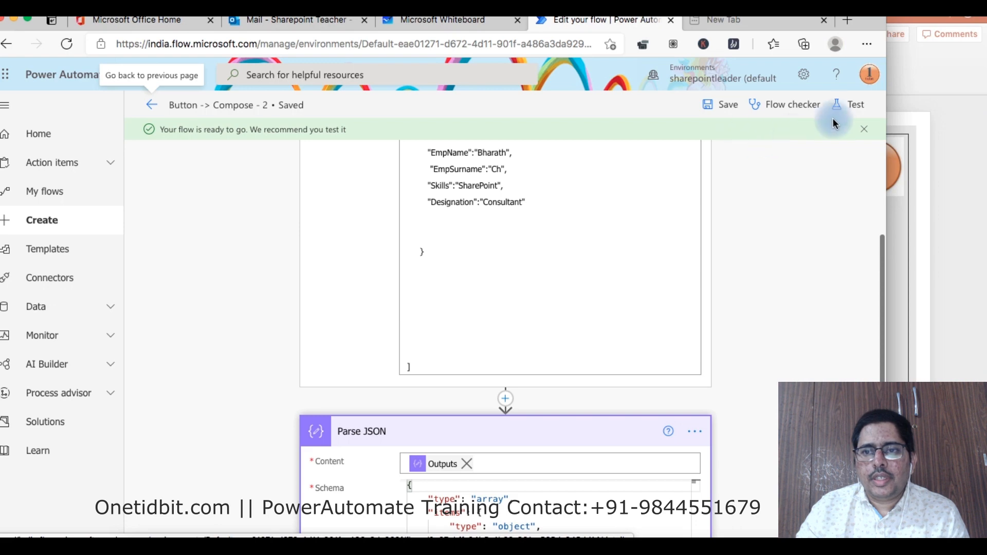
click(858, 106)
click(702, 523)
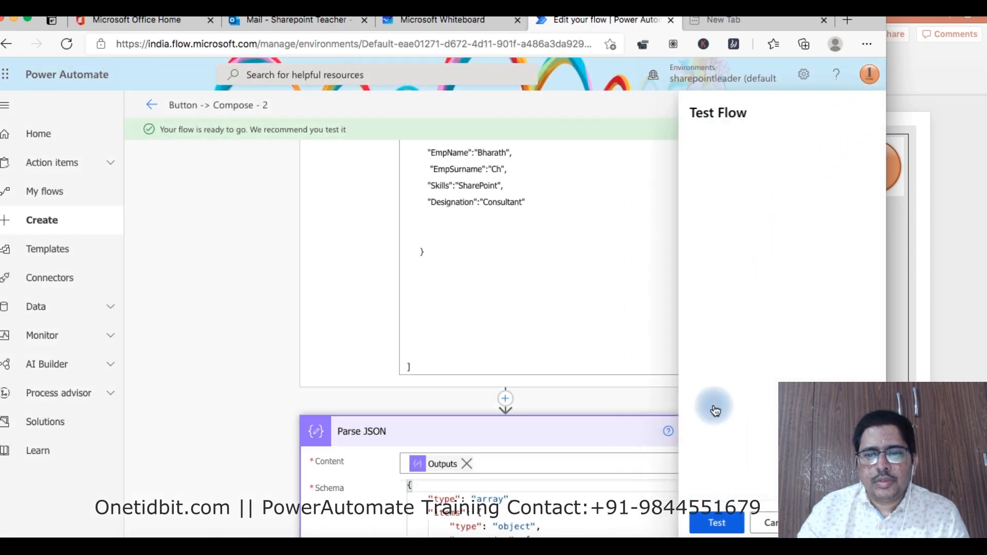
click(698, 522)
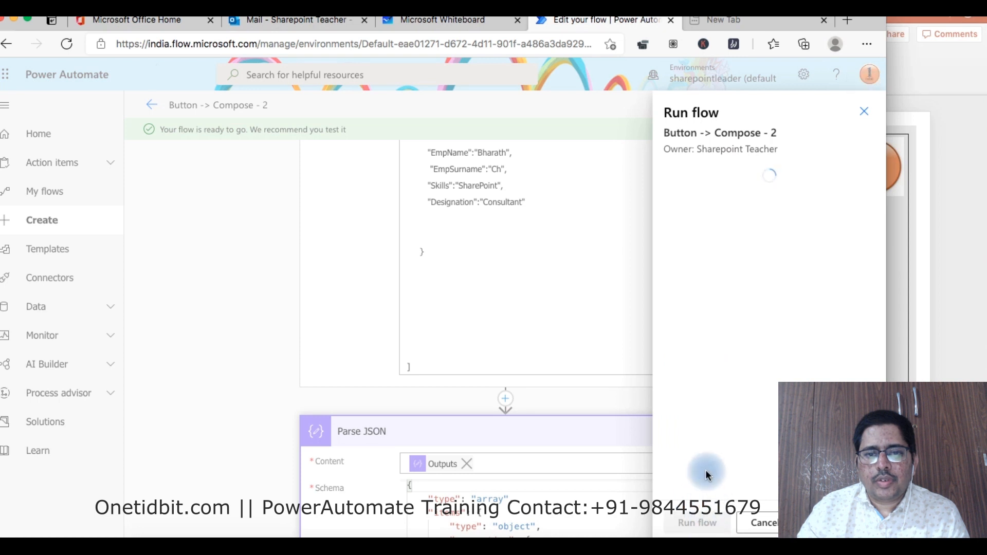
click(691, 522)
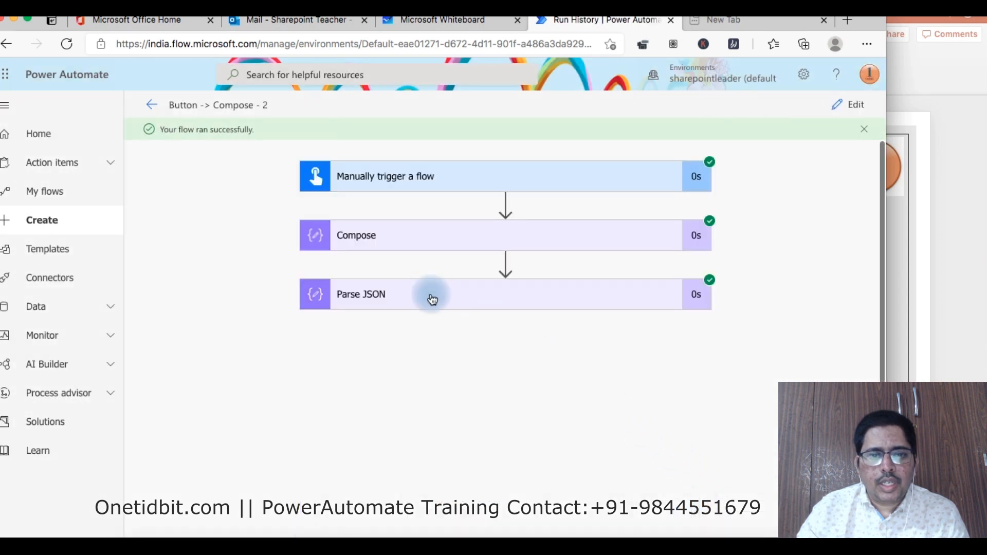
- Examine the content, schema and output body of the Parse JSON action in the run, and return to editing the flow
click(432, 298)
scroll(431, 295, down, 5)
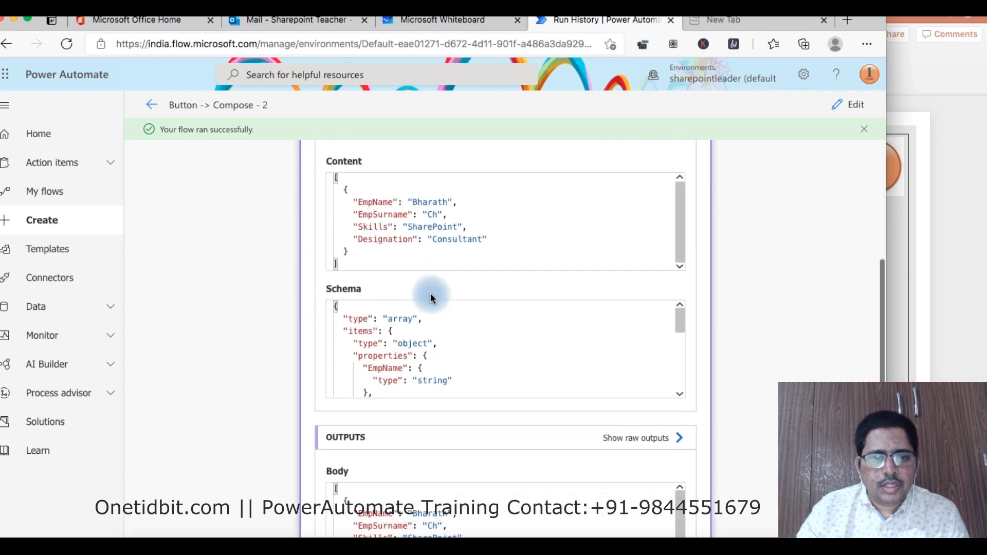
scroll(430, 294, down, 1)
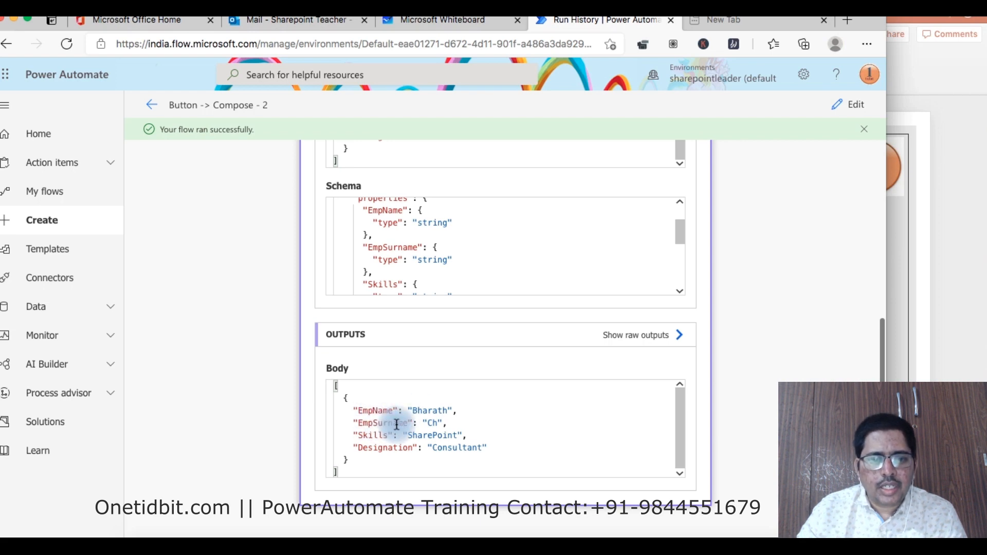
click(859, 111)
- Add a Select action from the Data Operation connector after Parse JSON
scroll(504, 283, down, 7)
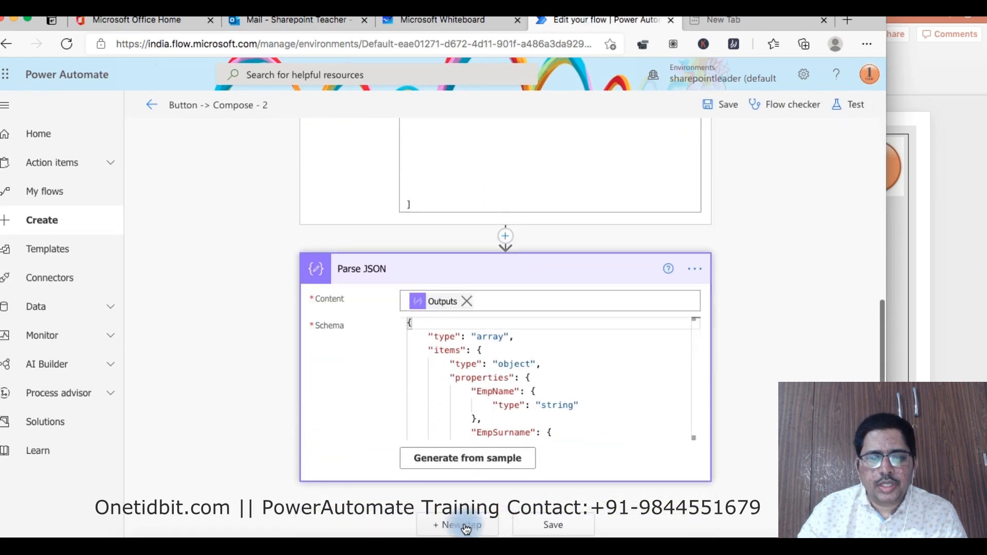
click(465, 527)
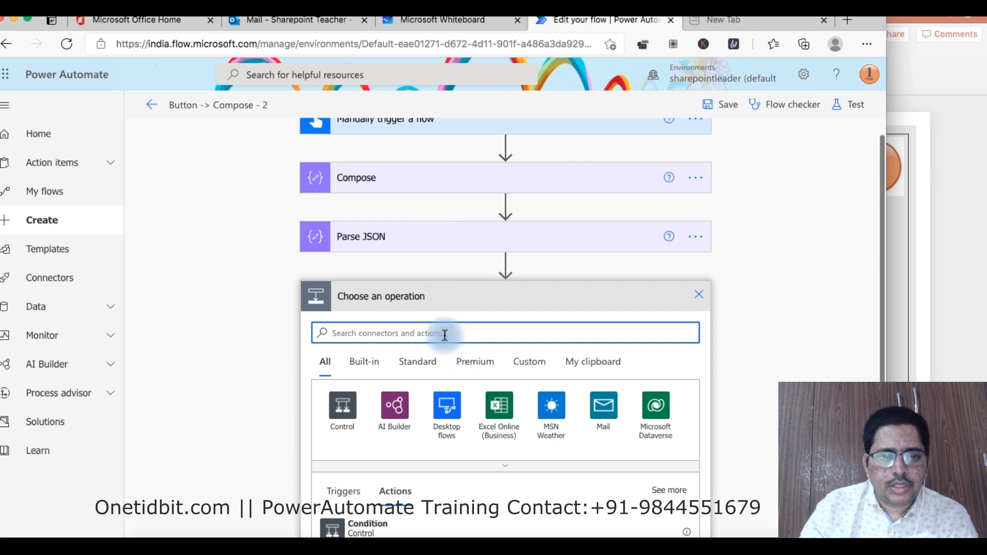
text(data)
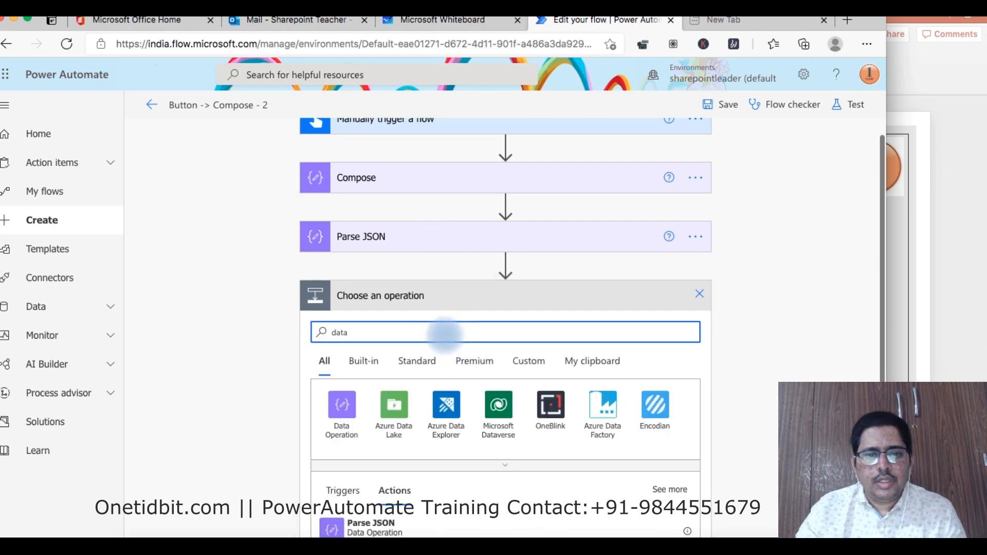
scroll(445, 335, down, 3)
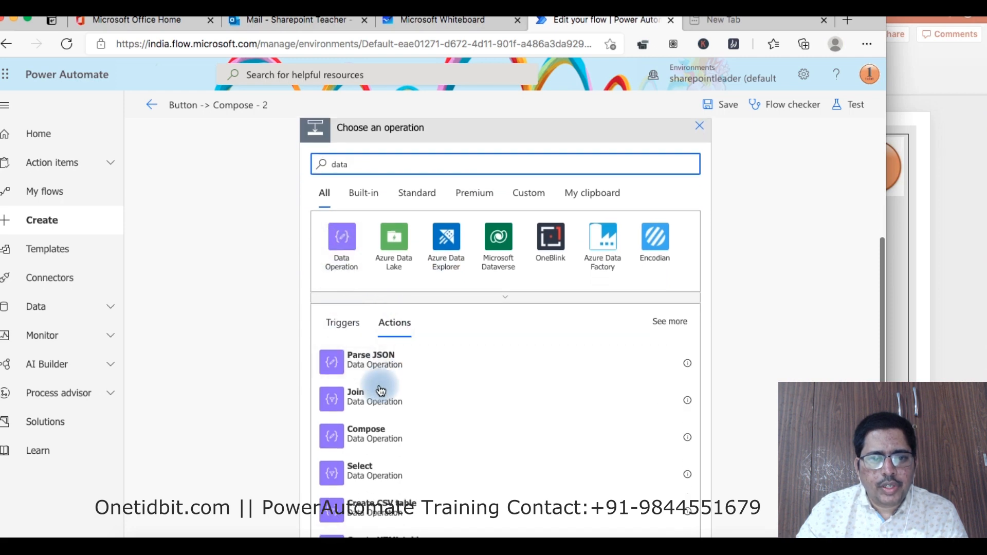
click(344, 249)
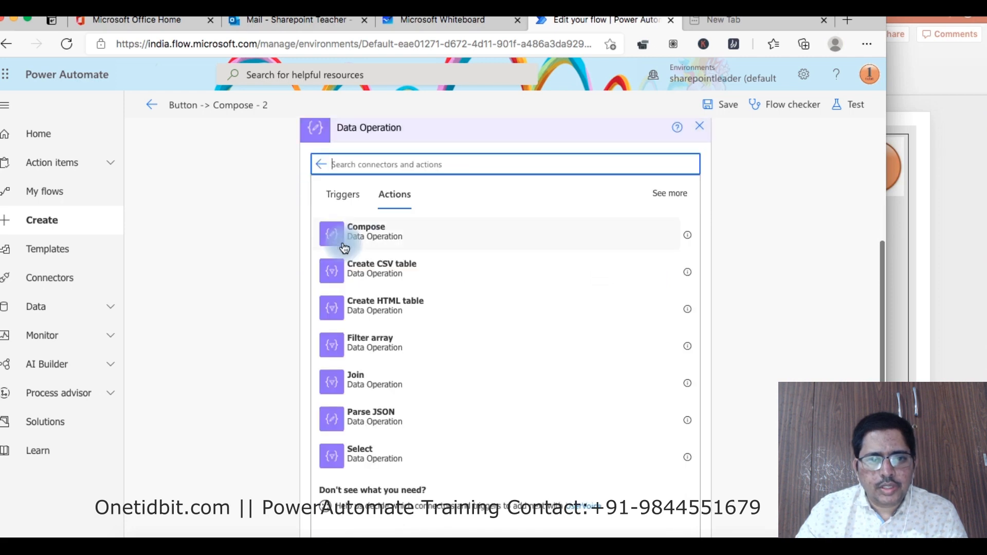
click(403, 454)
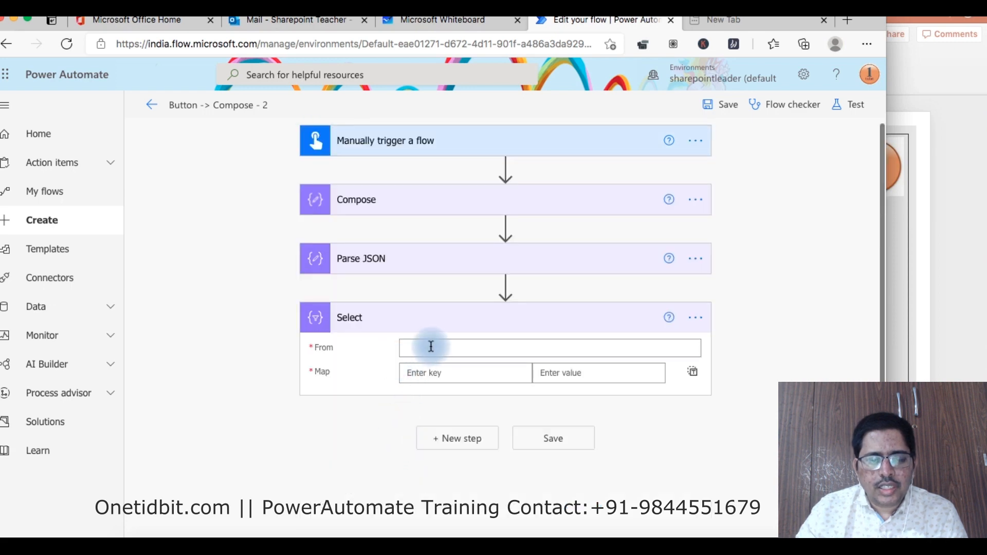
- Set the Select action's From value to the Body dynamic content of Parse JSON
click(433, 346)
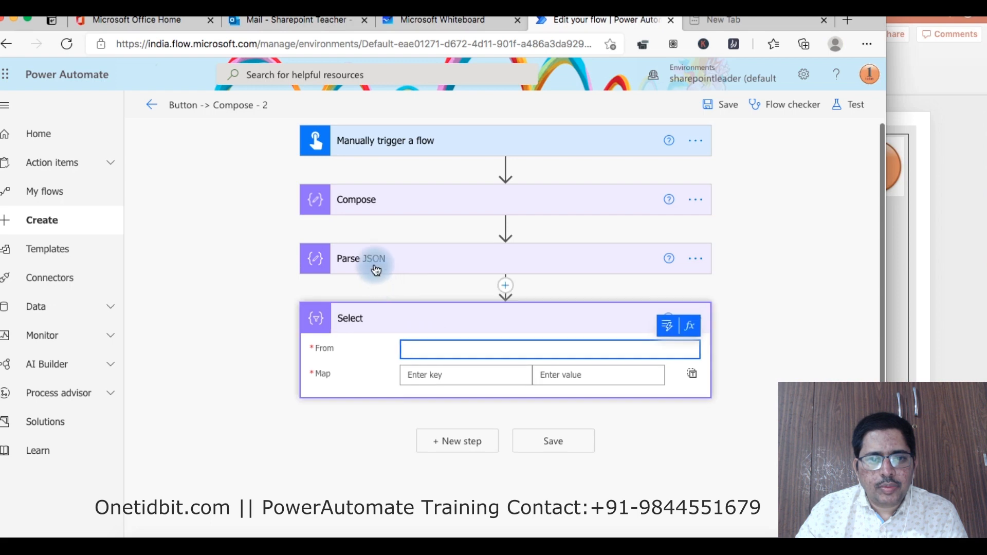
click(668, 326)
click(442, 263)
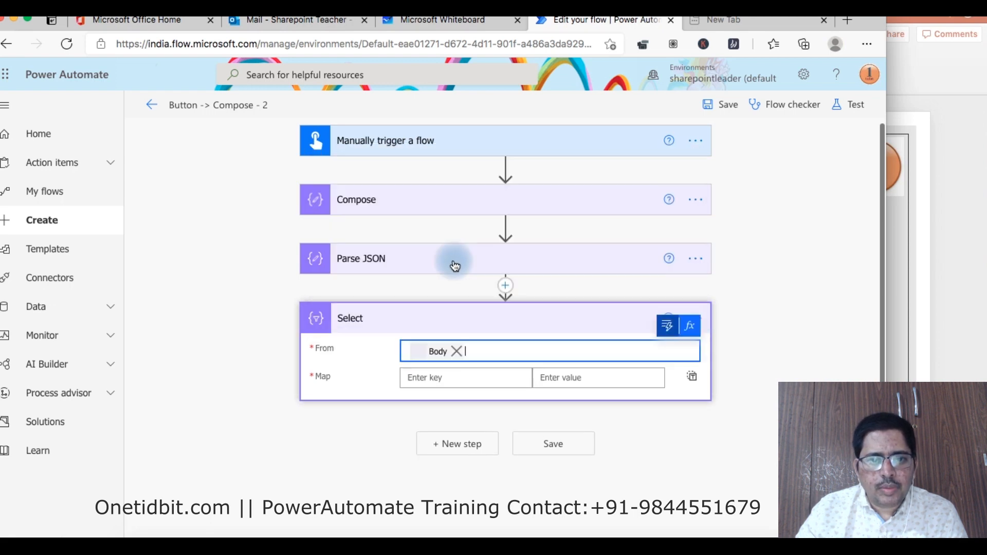
- Map the key "Full name" to the EmpName and EmpSurname dynamic values in the Select action
click(443, 379)
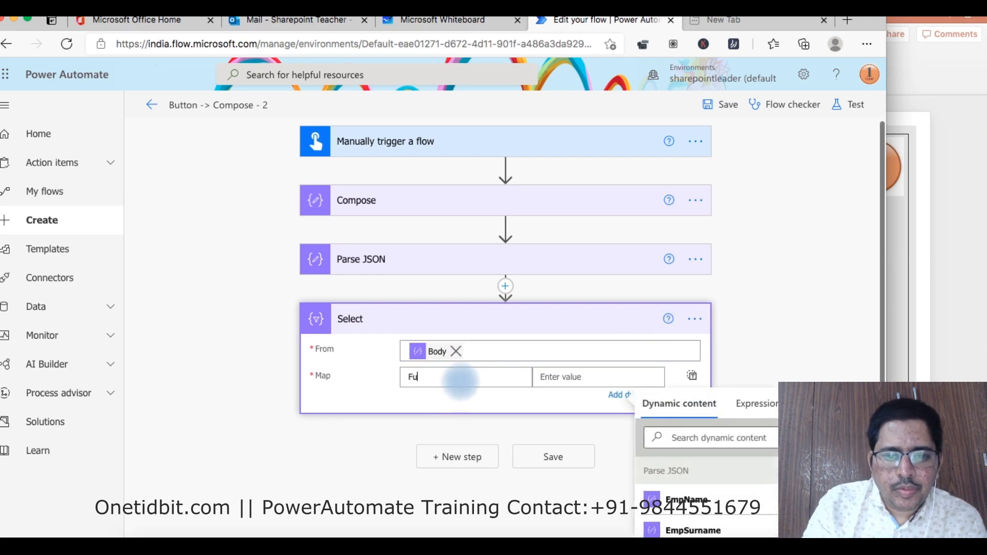
text(Full name)
click(585, 381)
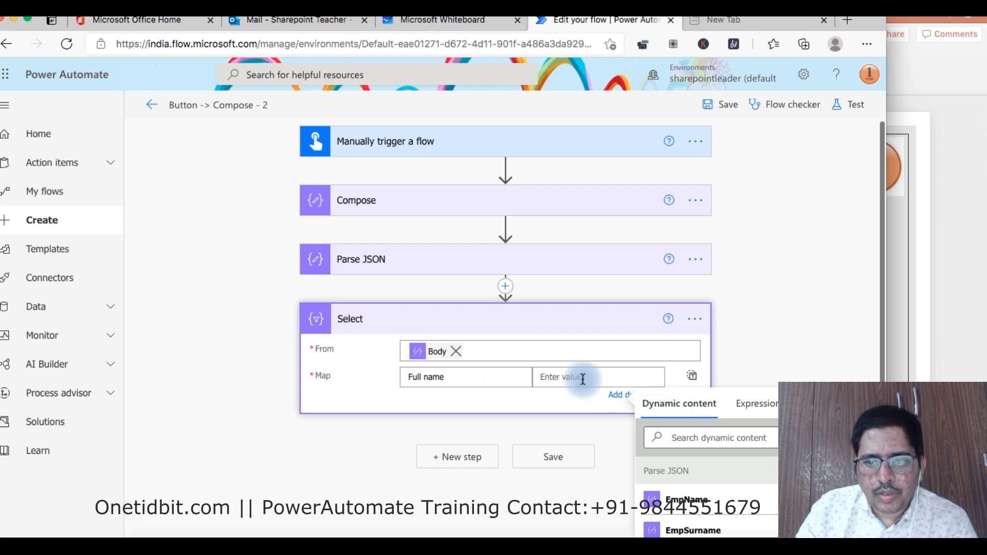
scroll(754, 314, down, 3)
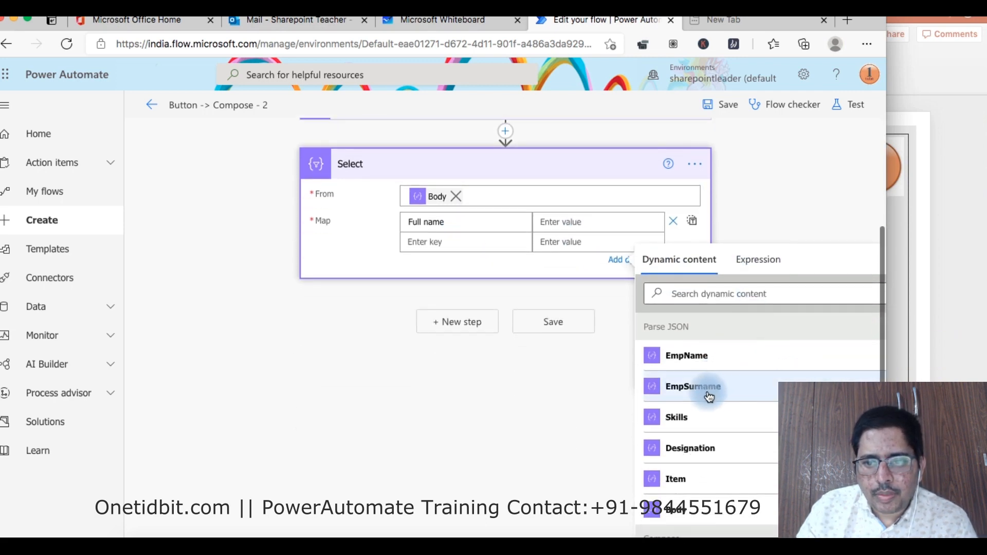
click(709, 358)
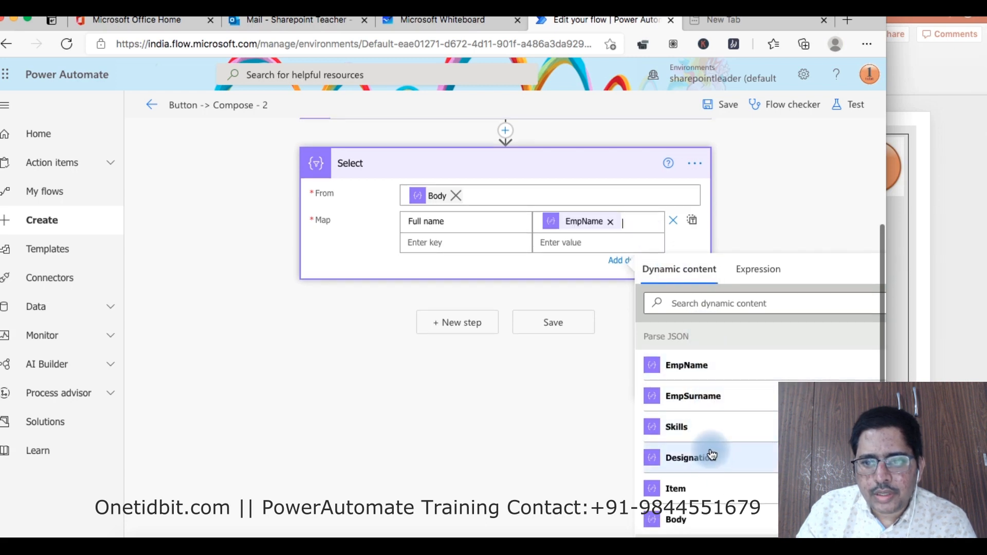
click(697, 397)
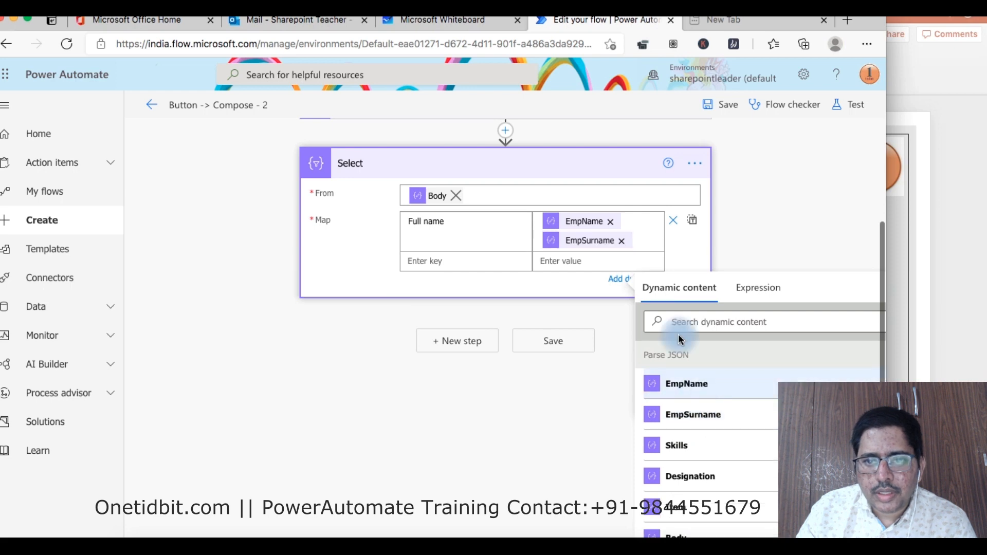
- Add a "Skills" key to the Select mapping with the Skills dynamic content as its value
click(454, 261)
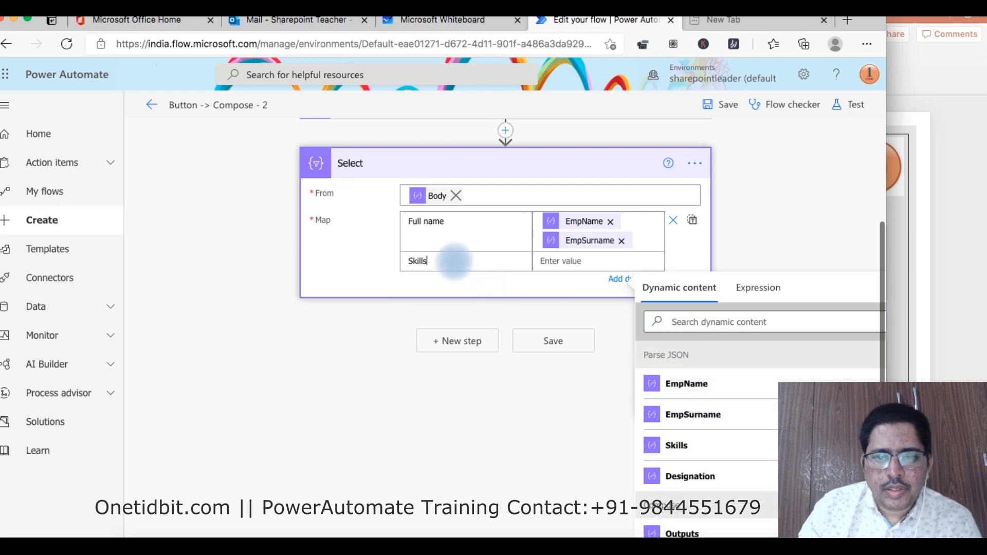
text(Skills)
click(727, 445)
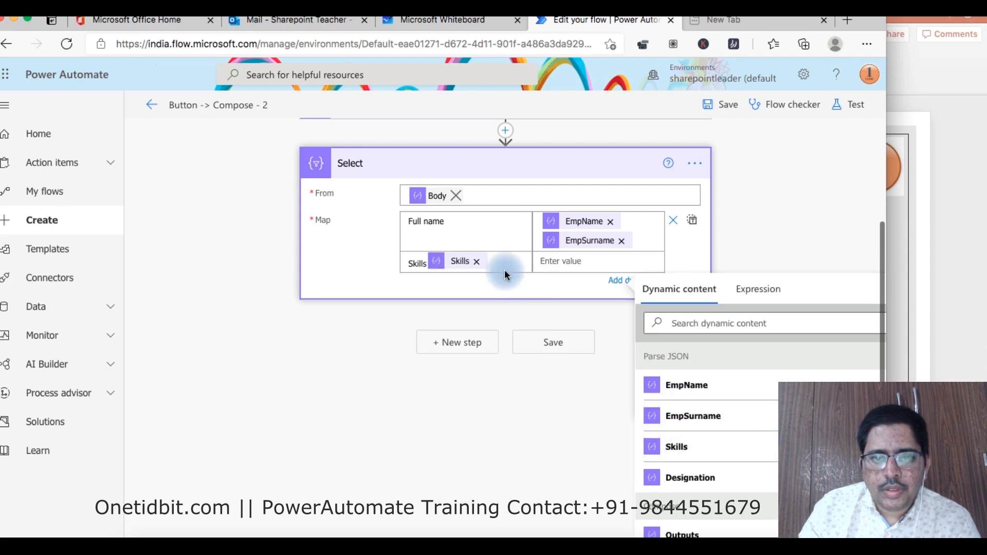
click(477, 261)
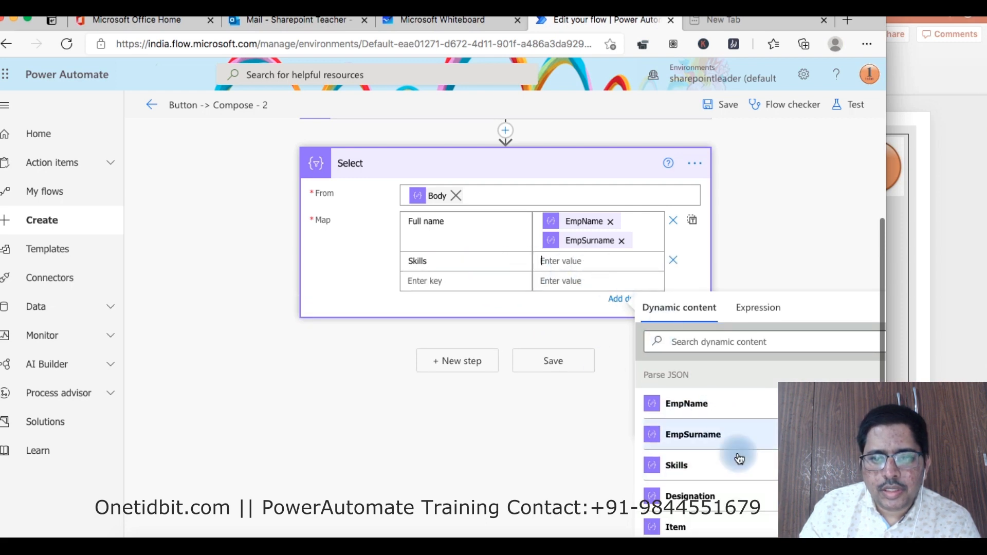
click(716, 466)
- Add a "Designation" key to the Select mapping with the Designation dynamic content as its value
click(437, 286)
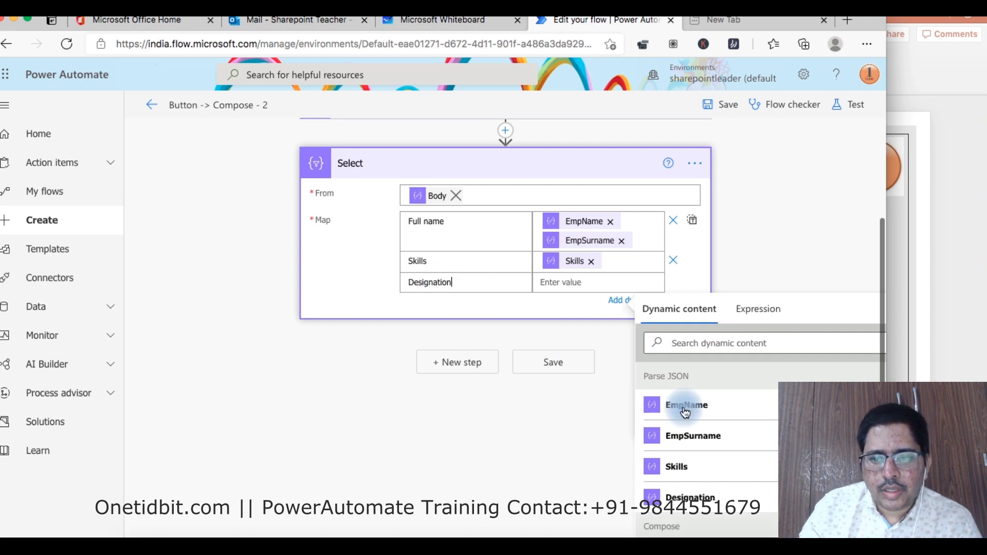
click(577, 282)
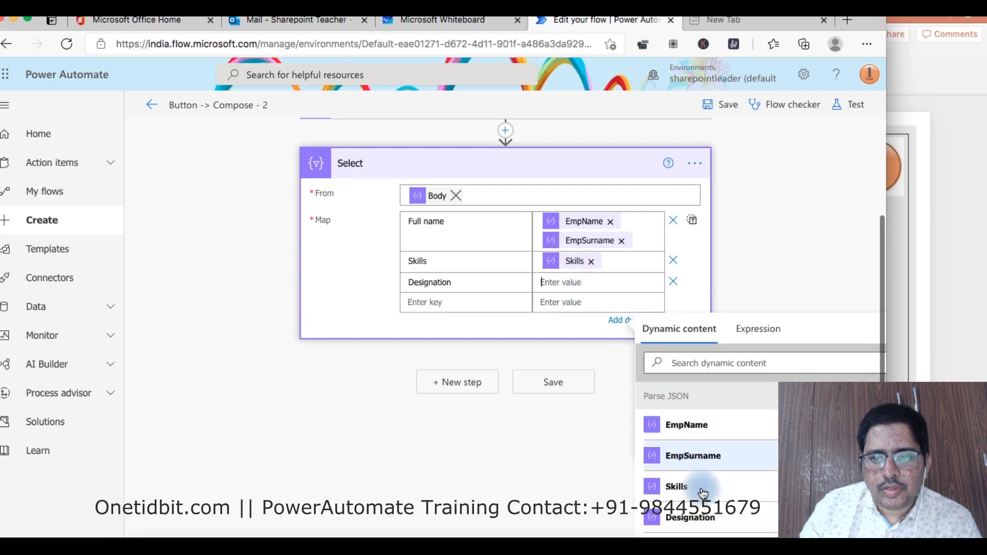
click(689, 516)
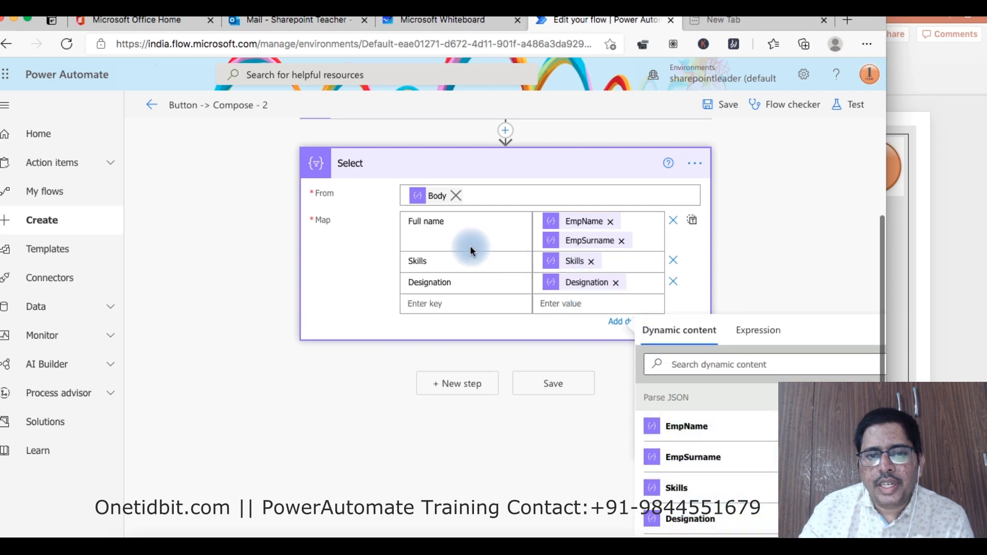
- Save the flow with the completed Select mapping, narrow the browser window, and start a manual test run
scroll(470, 245, up, 2)
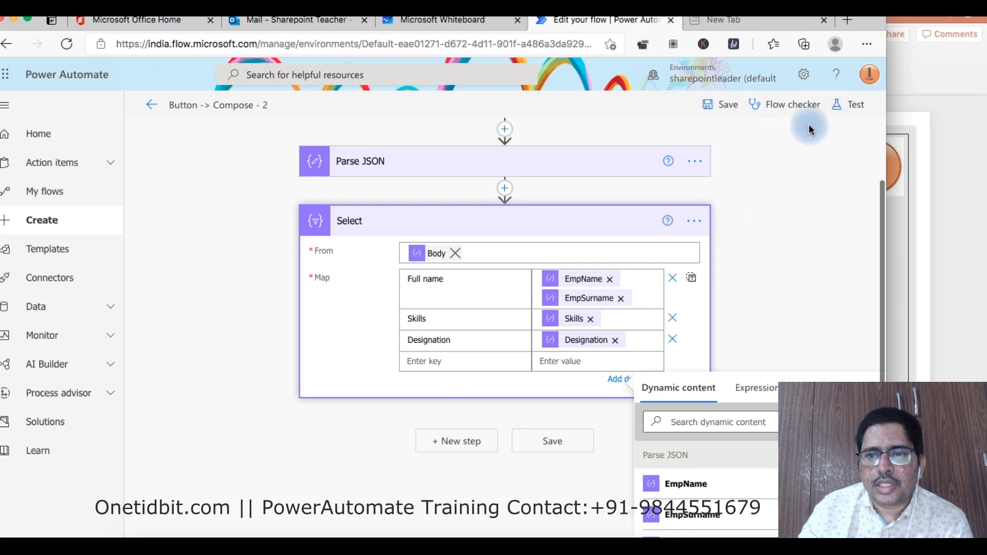
click(725, 104)
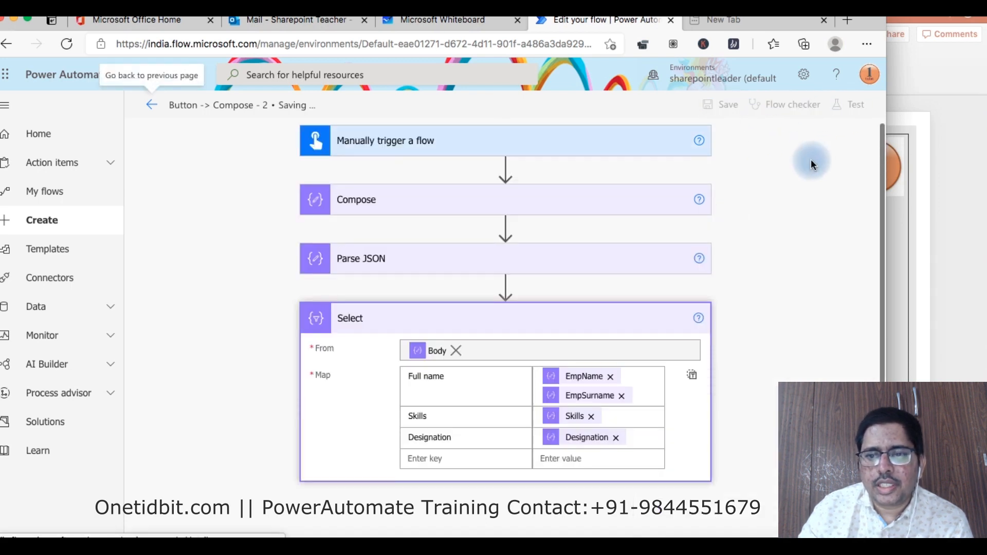
drag(887, 193, 800, 192)
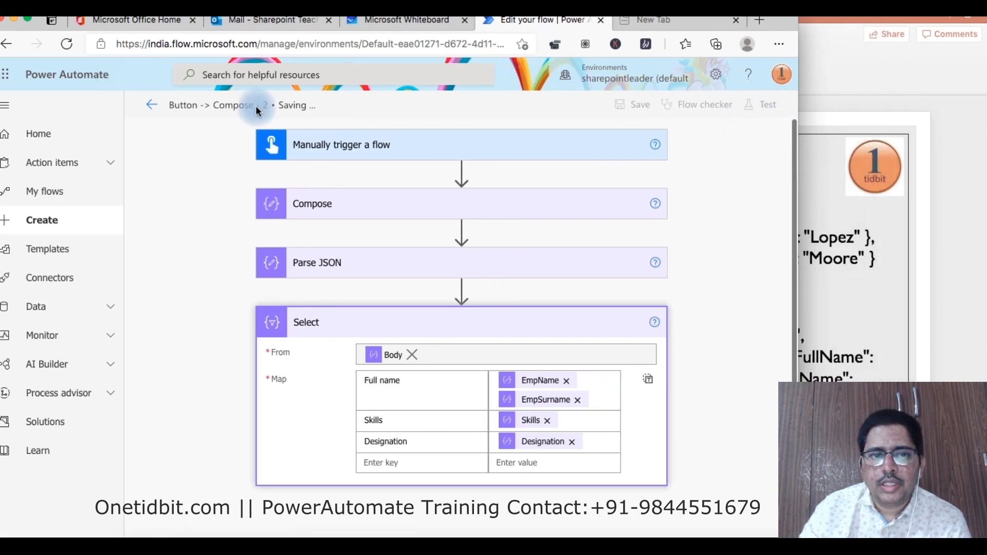
click(765, 105)
click(601, 522)
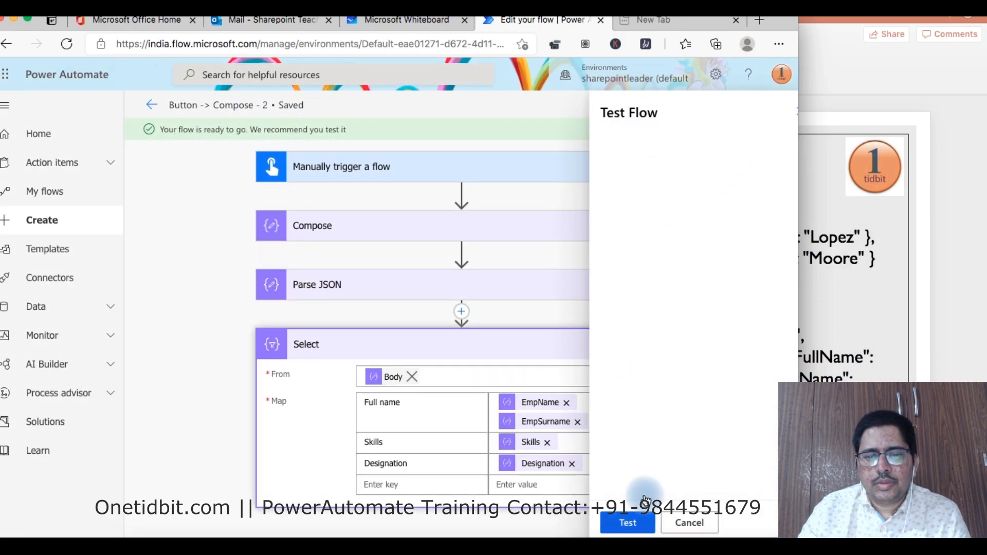
click(621, 525)
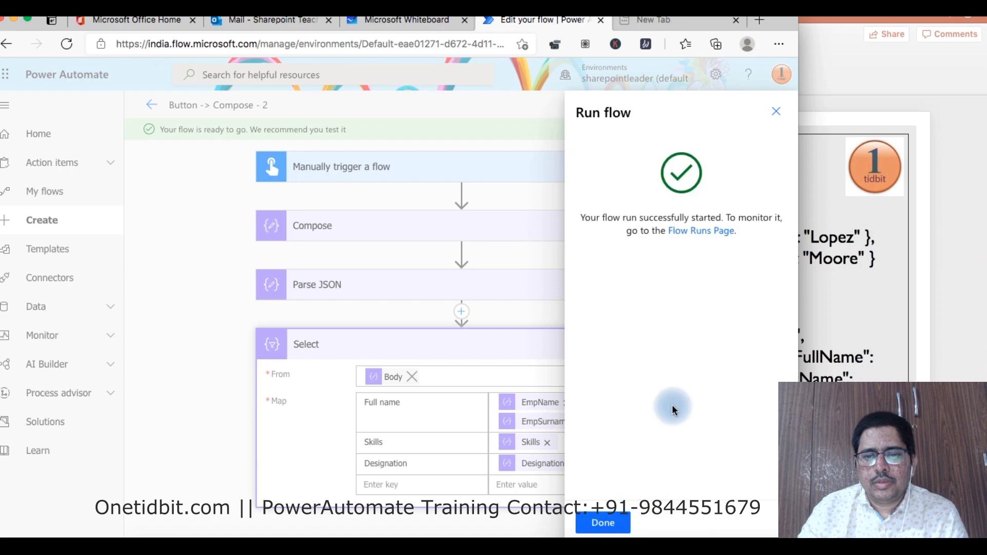
- Examine the Select action's inputs and the Full name entry in its output in the run details, and reopen the flow for editing
click(611, 523)
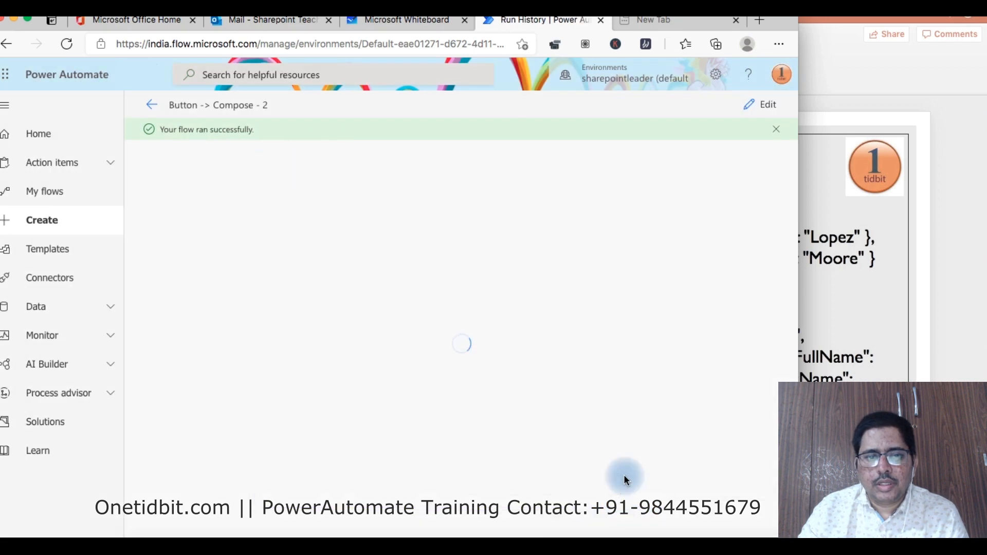
click(437, 362)
scroll(436, 357, down, 5)
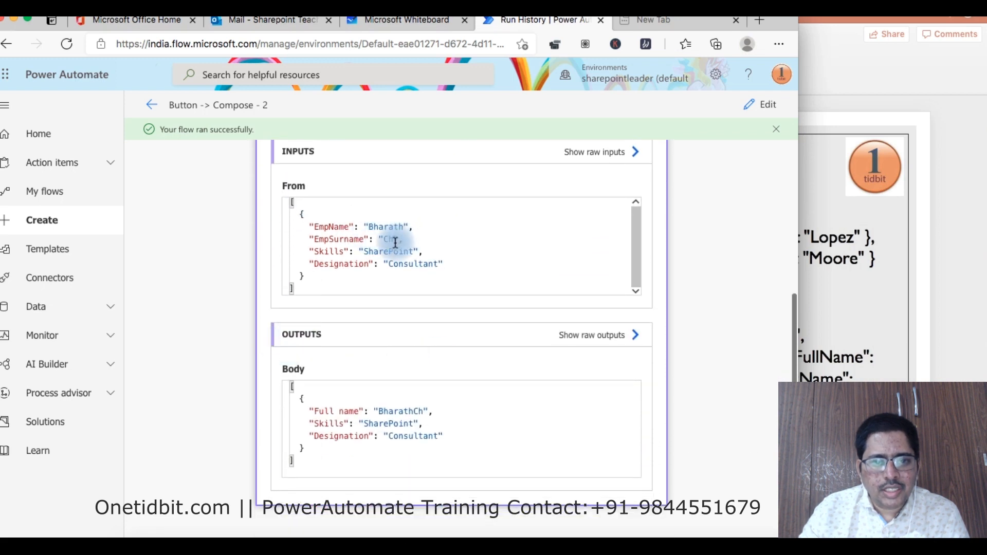
drag(379, 412, 424, 412)
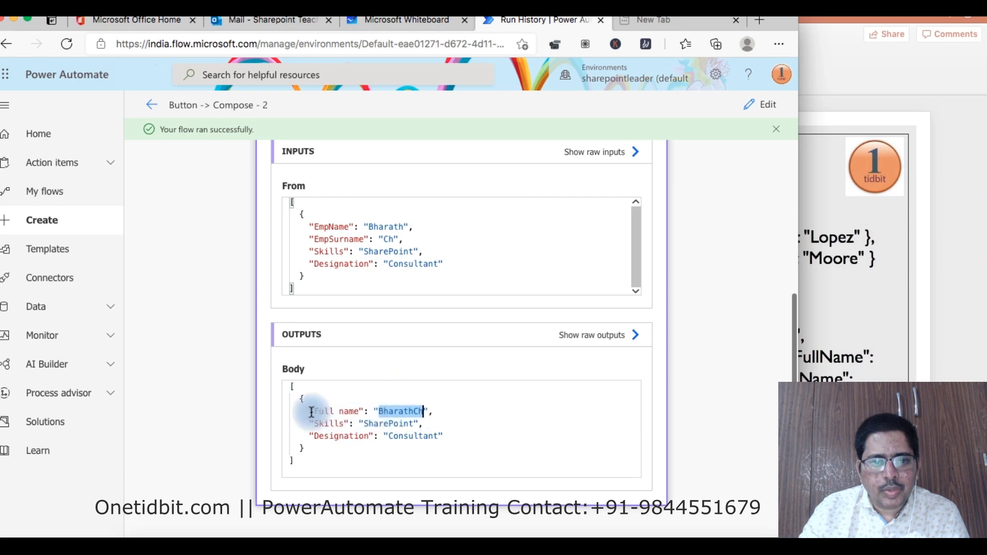
drag(310, 412, 434, 411)
scroll(383, 406, up, 5)
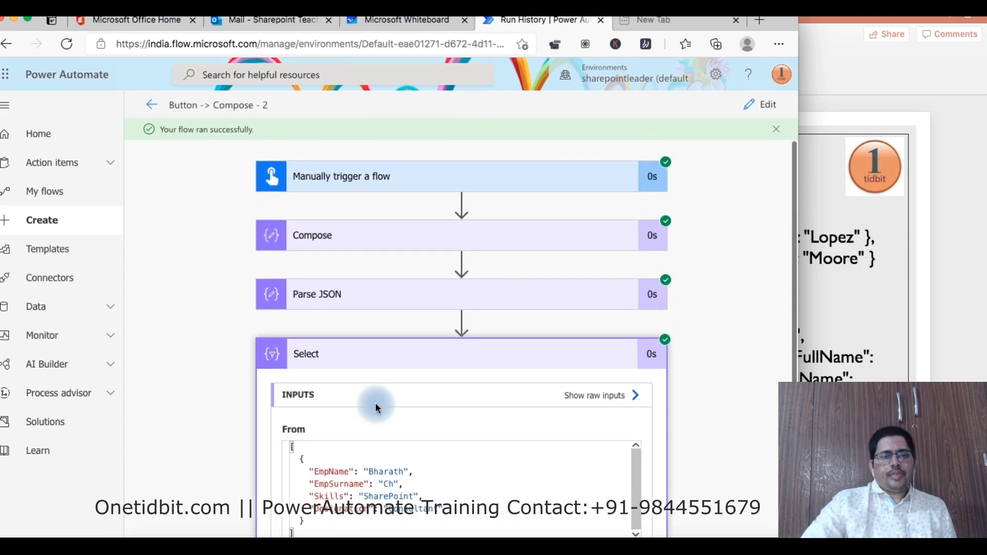
click(769, 109)
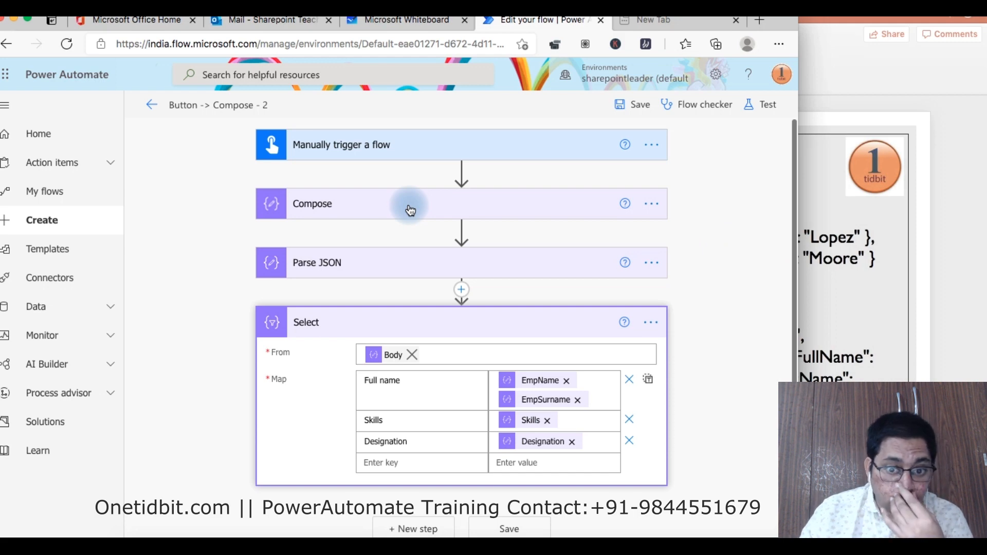
- Switch to PowerPoint and show slide 31, "Generate a Html Table"
click(903, 248)
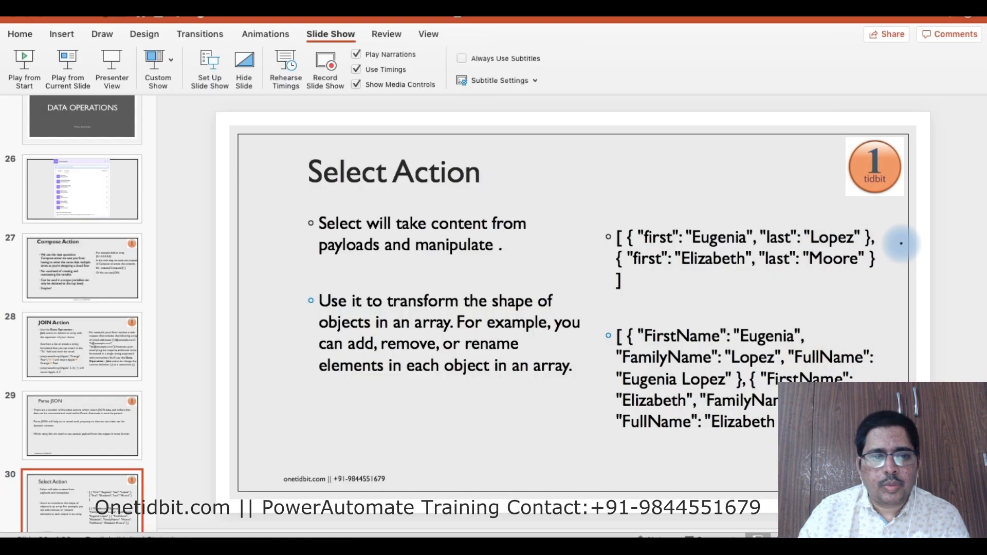
scroll(70, 340, down, 1)
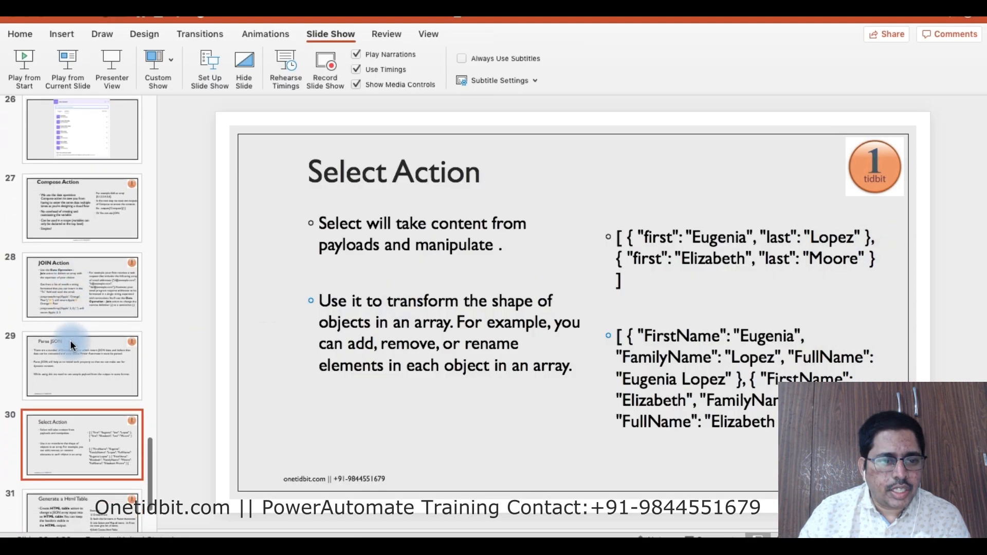
scroll(70, 340, down, 2)
click(71, 415)
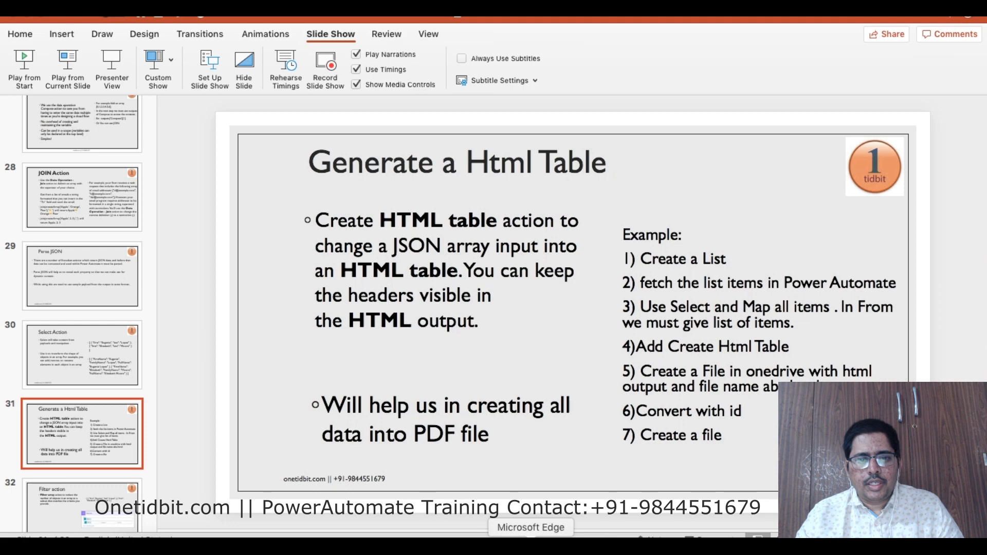
- Switch back to Microsoft Edge and add a Create HTML table data operation after the Select action
click(531, 546)
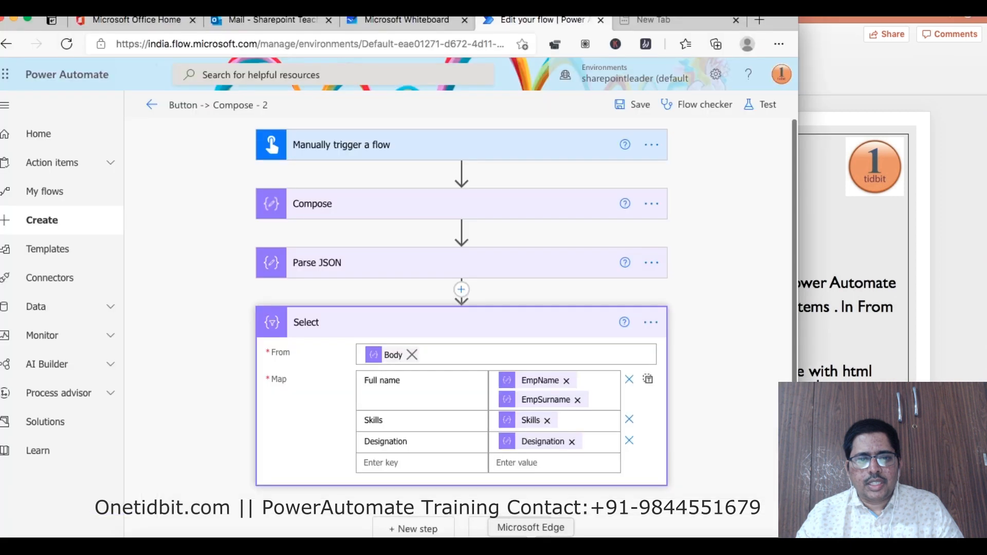
click(387, 265)
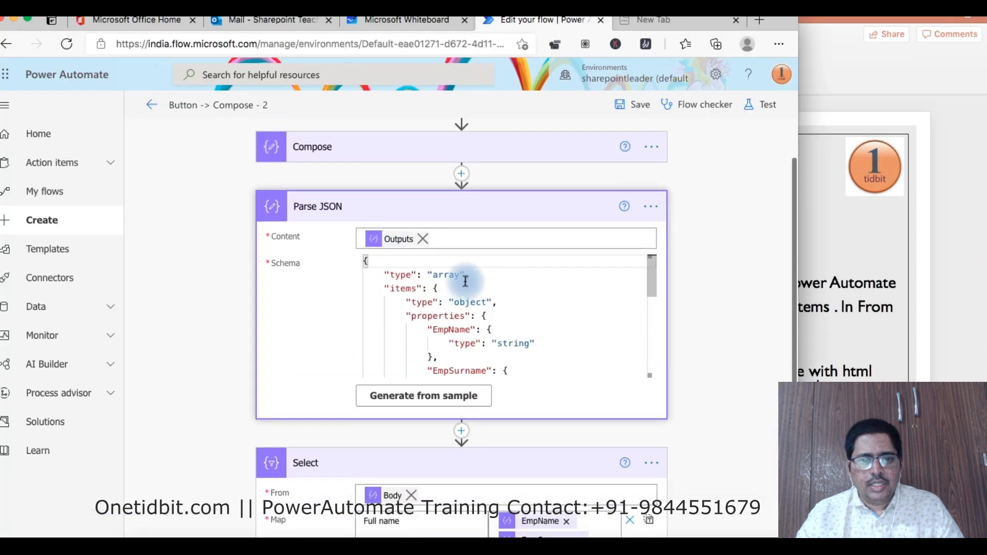
scroll(416, 277, down, 3)
scroll(566, 412, down, 3)
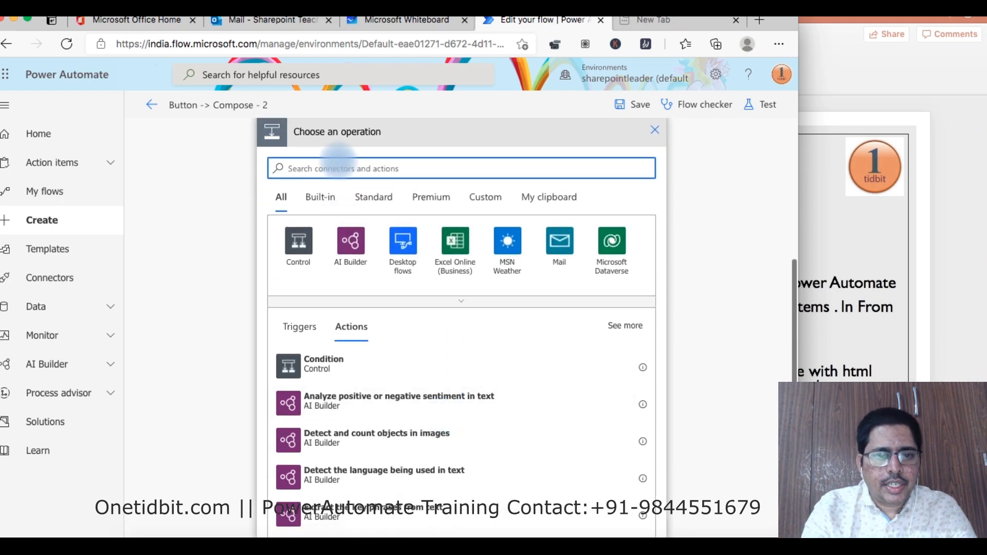
text(data)
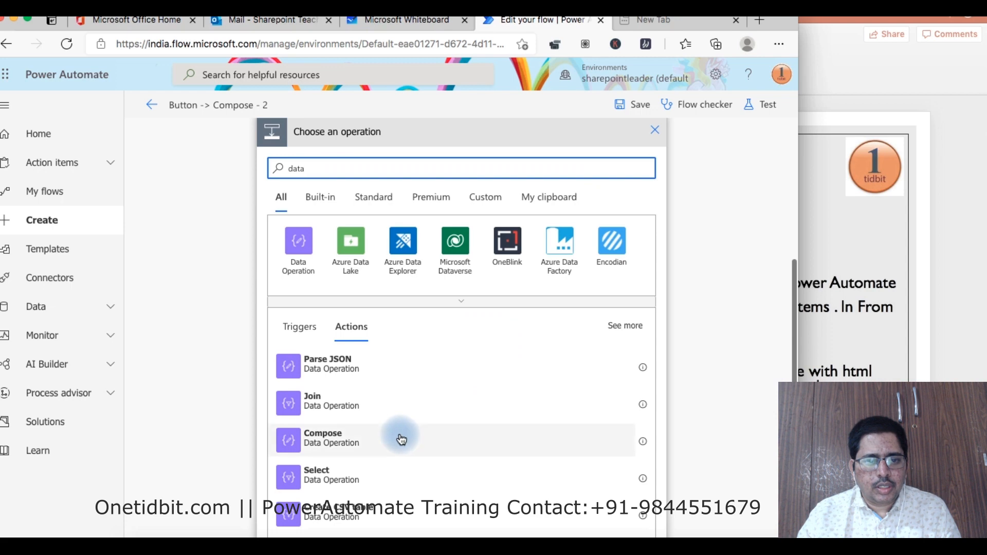
scroll(400, 440, down, 3)
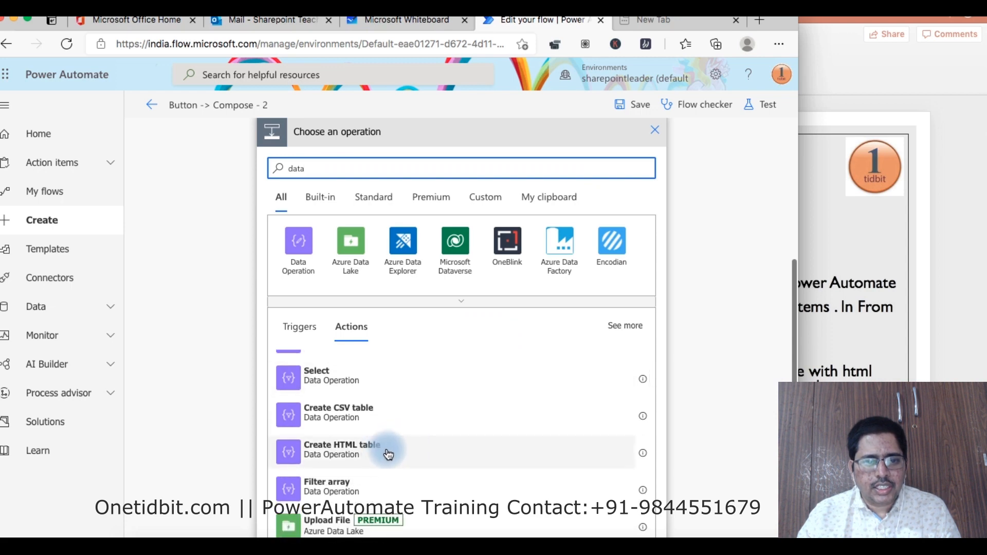
click(433, 453)
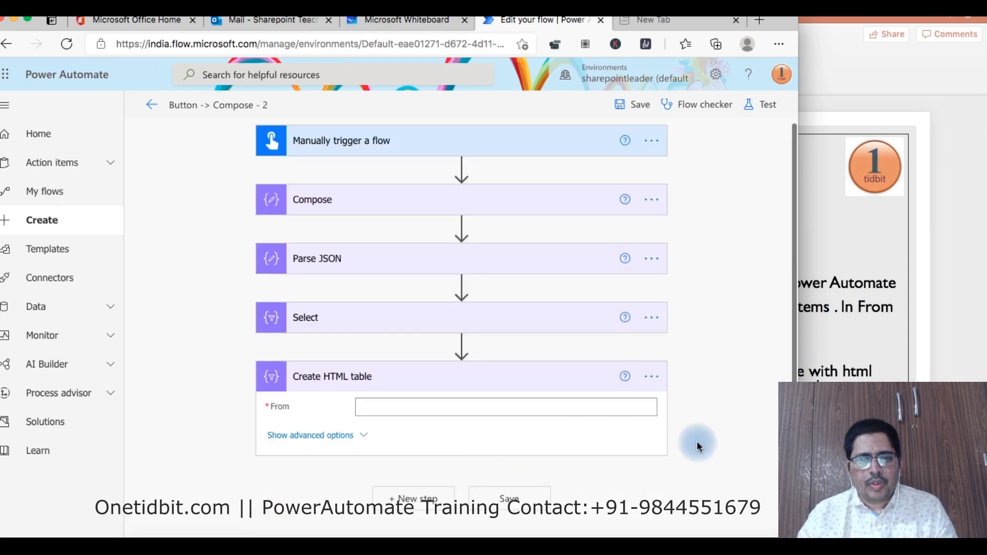
- Review the Compose array, set the Create HTML table source to the Compose Outputs dynamic value, and show its advanced options
click(419, 406)
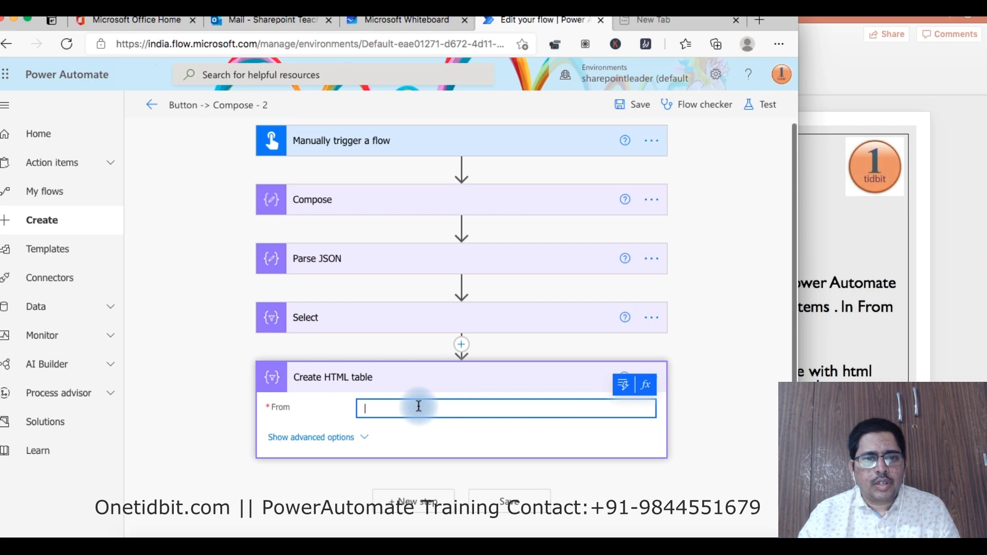
click(497, 201)
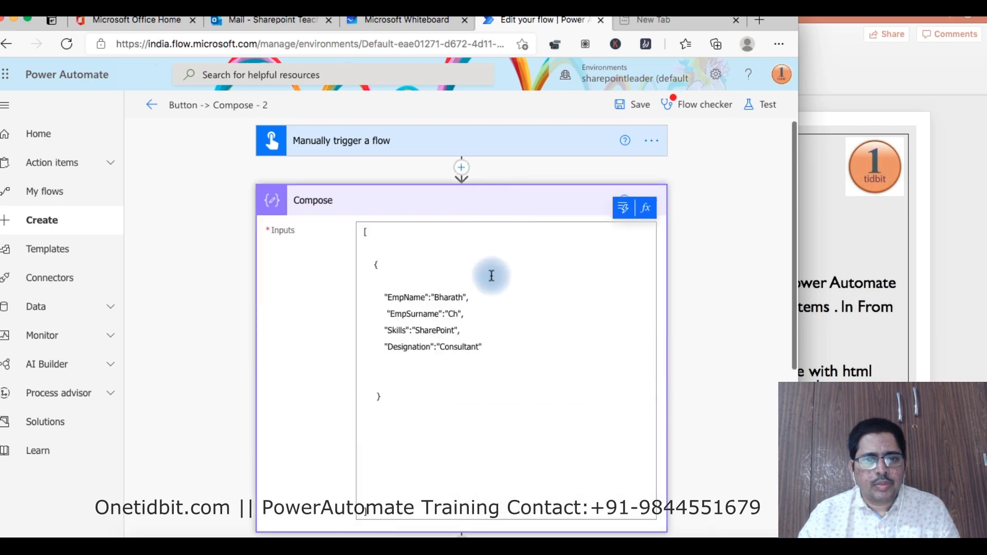
scroll(491, 277, down, 5)
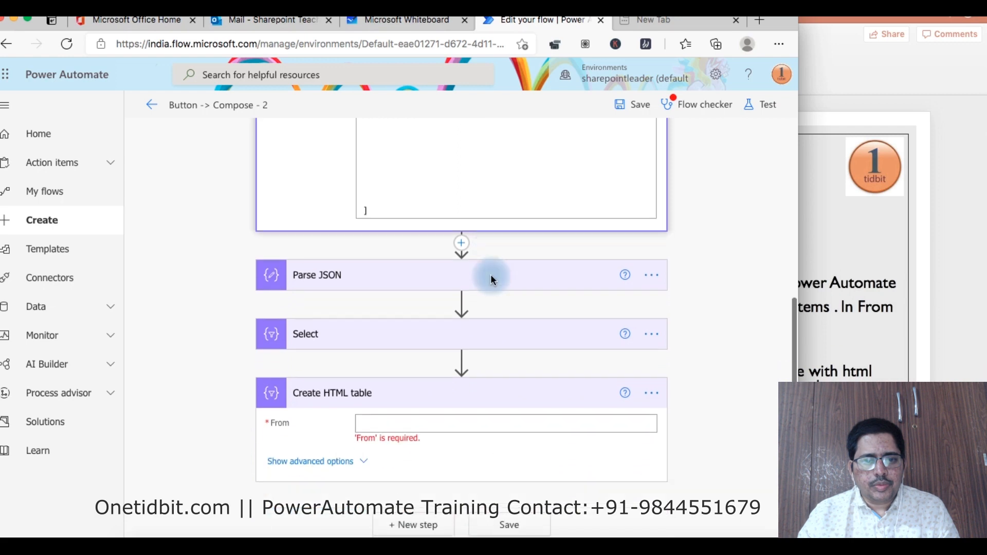
scroll(491, 273, up, 5)
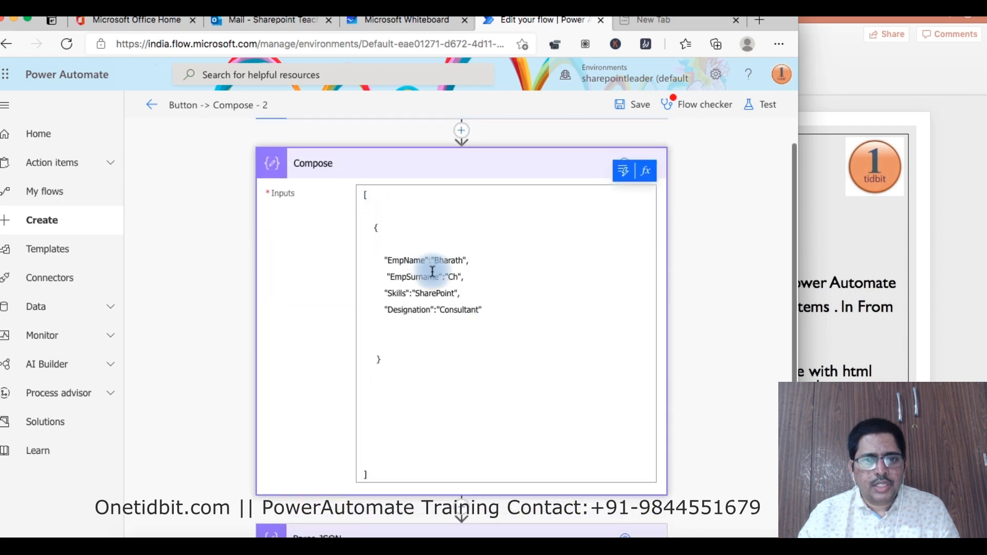
scroll(432, 271, down, 5)
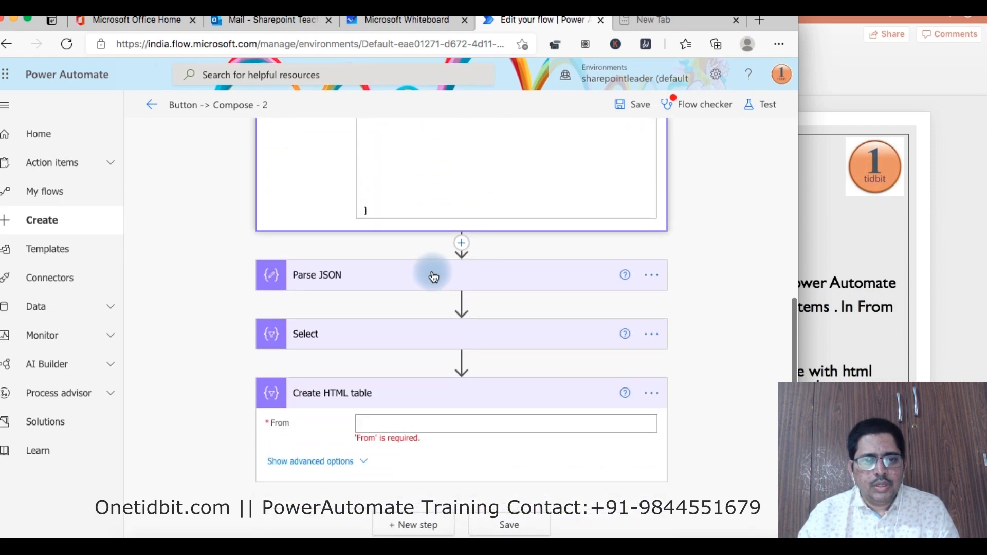
scroll(433, 277, up, 4)
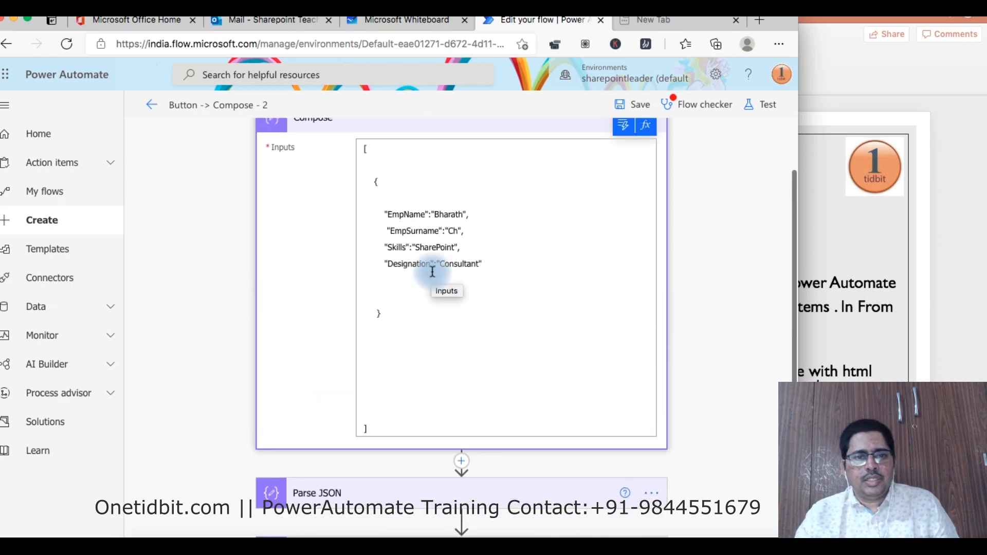
scroll(432, 271, down, 4)
click(477, 422)
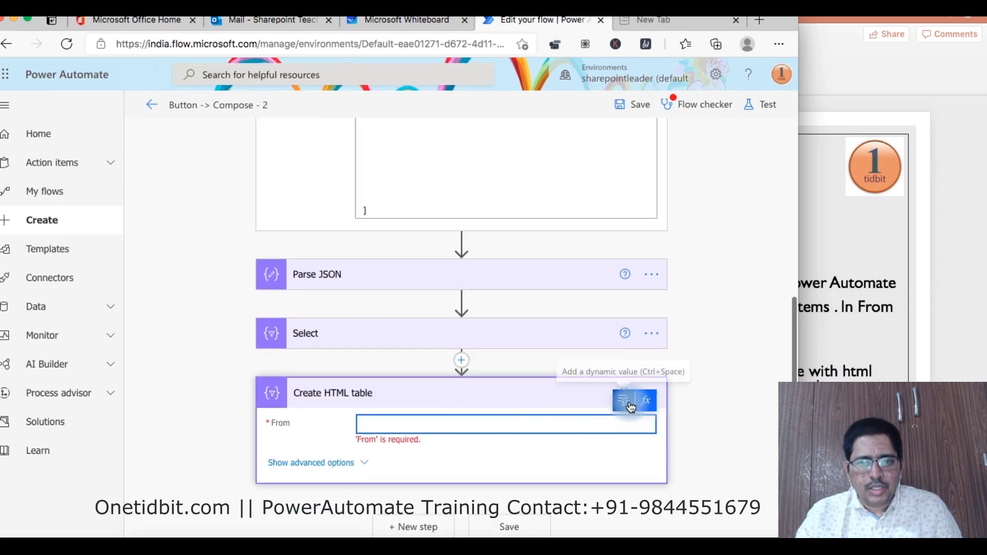
click(630, 408)
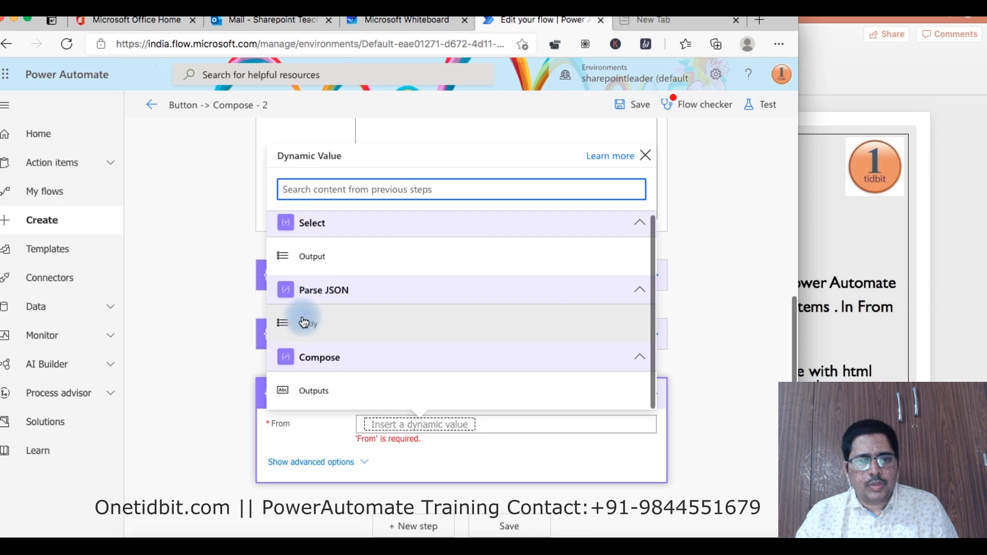
click(341, 392)
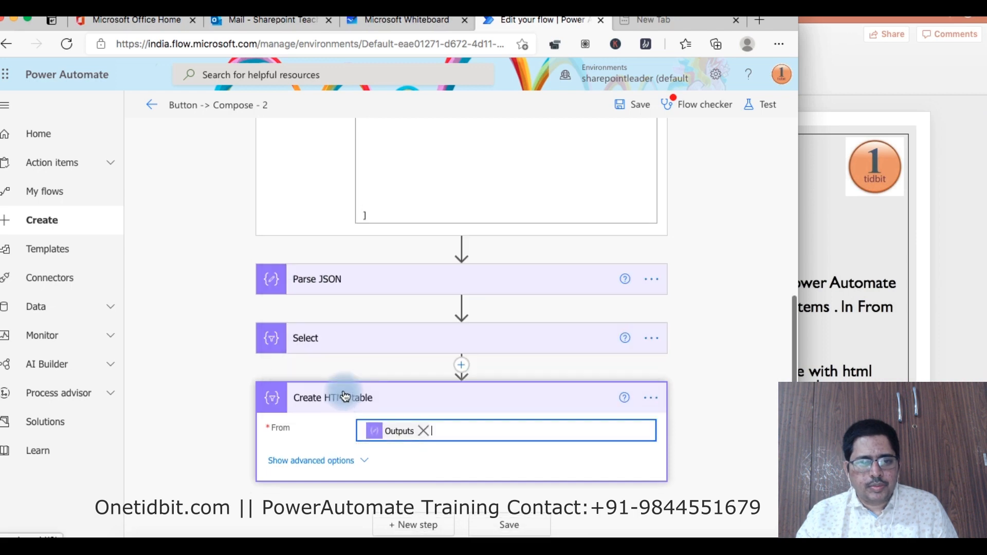
click(363, 462)
scroll(387, 378, down, 1)
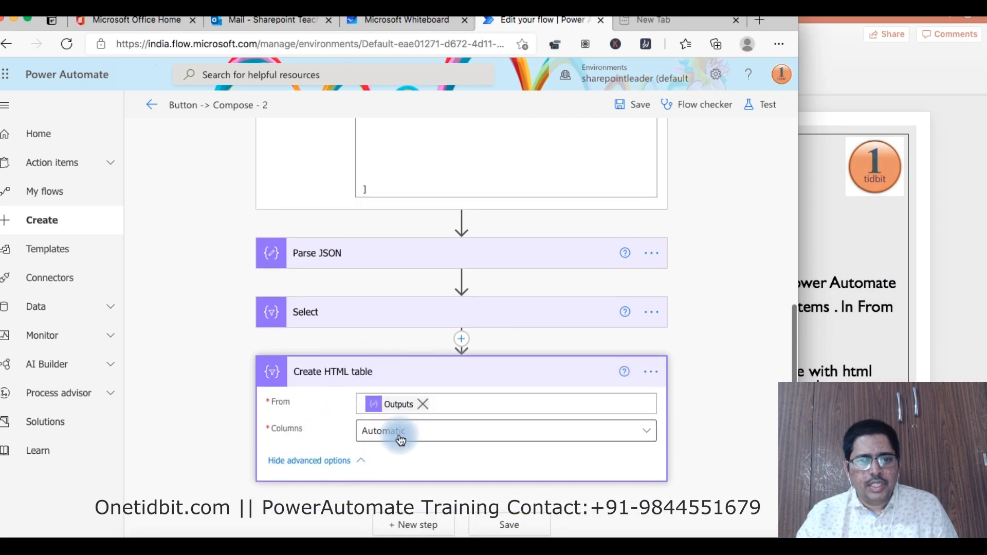
- Save the flow with the Create HTML table action and run a manual test
click(643, 111)
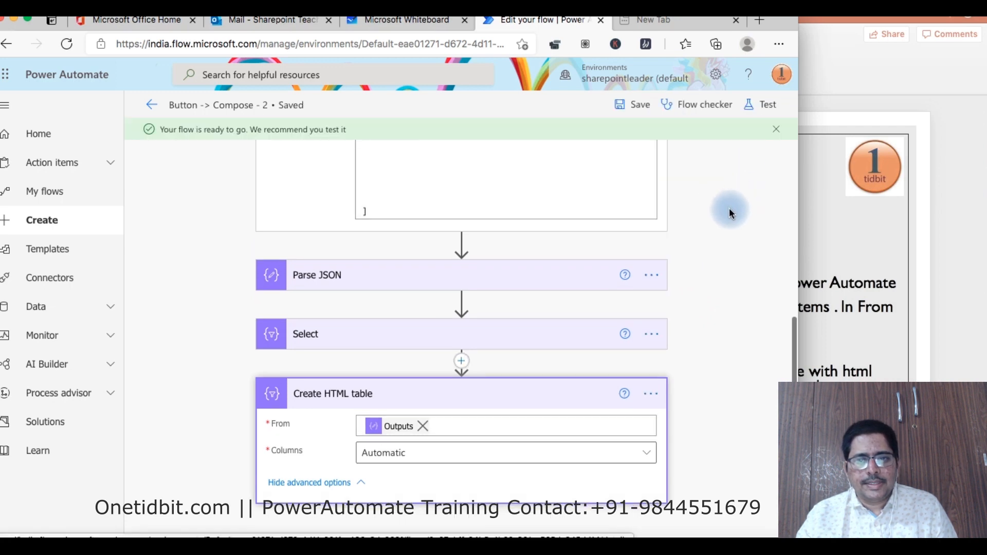
click(762, 105)
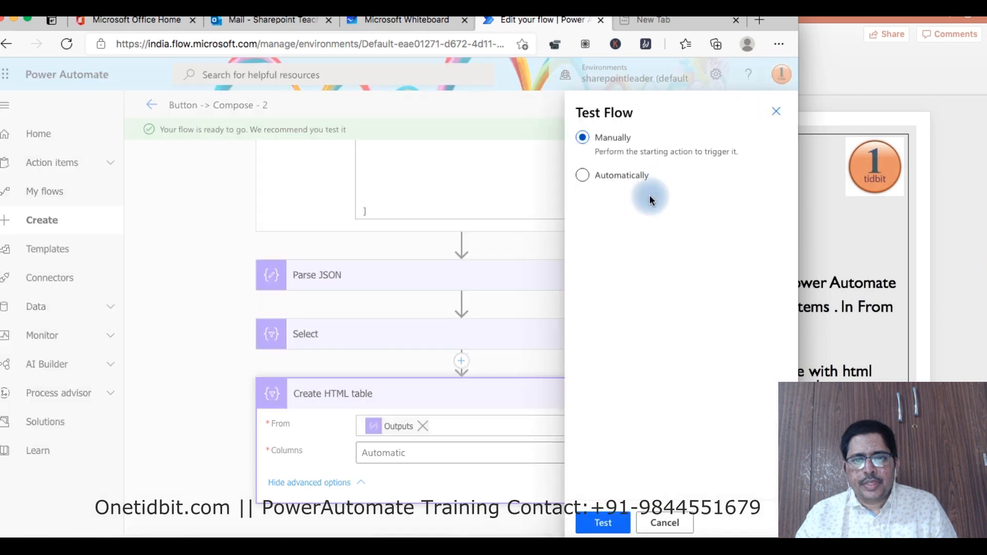
click(606, 522)
click(624, 522)
click(624, 525)
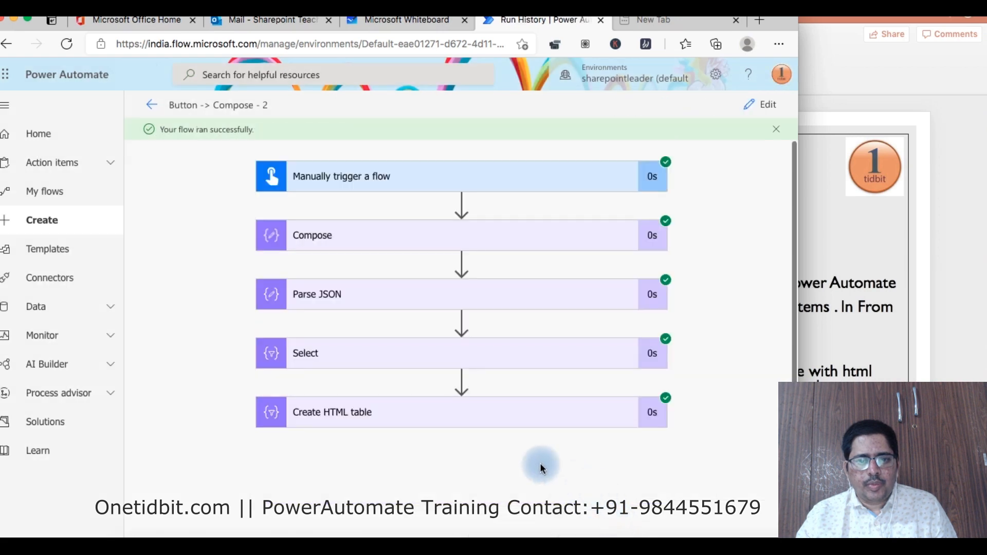
- Examine the inputs and the generated table of the Create HTML table action in the run details
click(414, 414)
scroll(414, 415, down, 5)
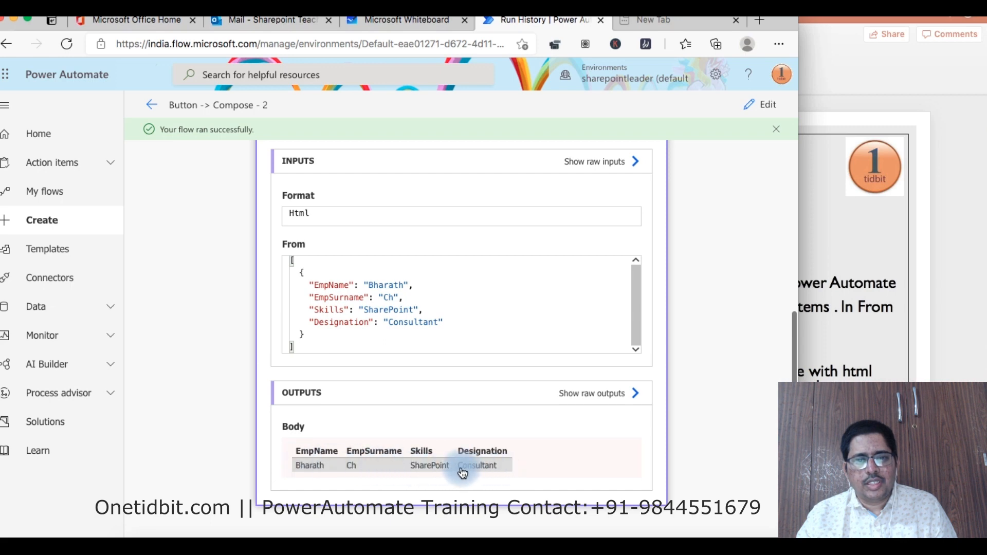
scroll(593, 282, up, 3)
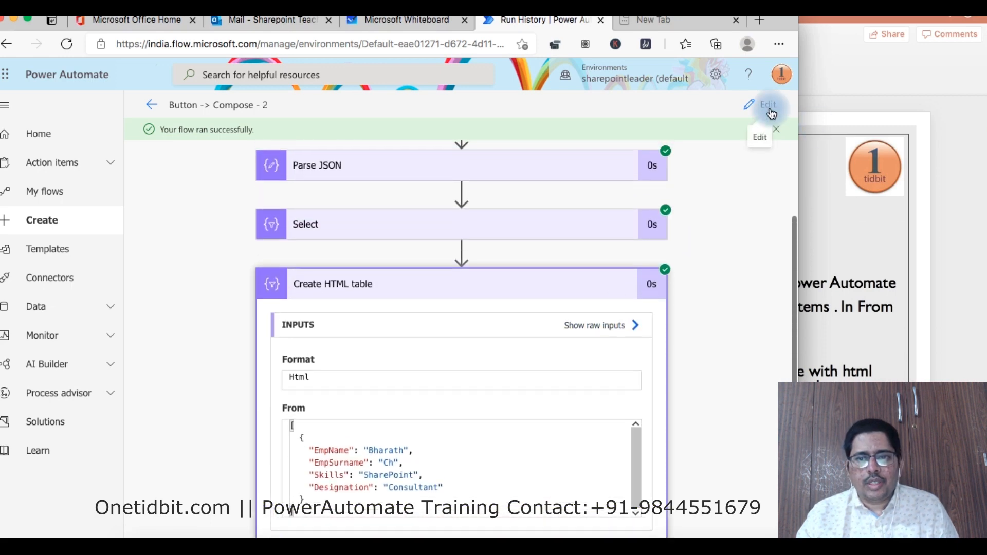
- Reopen the flow for editing and add two comma-separated copies of the employee object to the JSON array in Compose
click(763, 105)
drag(372, 268, 396, 409)
key(ctrl+c)
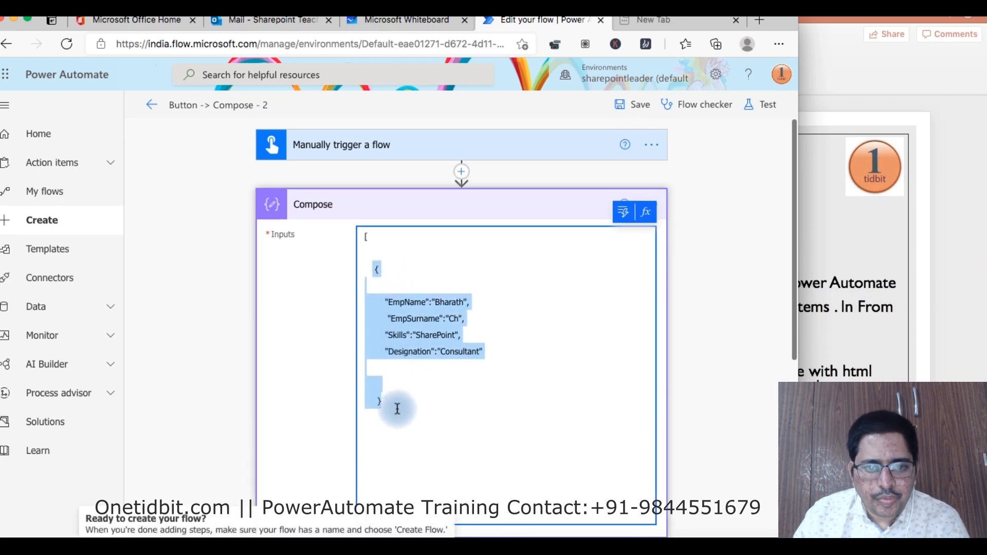
click(398, 403)
text(,)
key(Return)
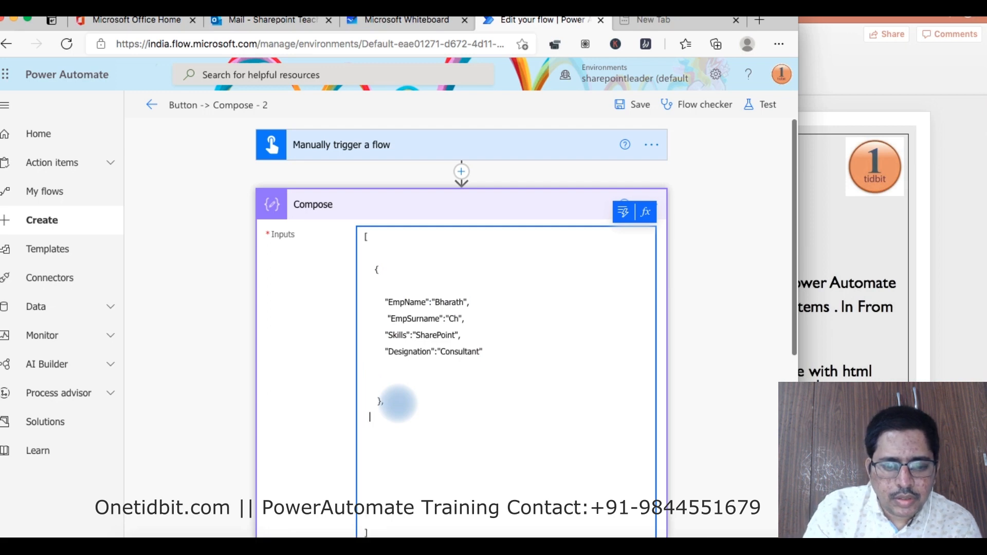
key(ctrl+v)
scroll(398, 403, down, 3)
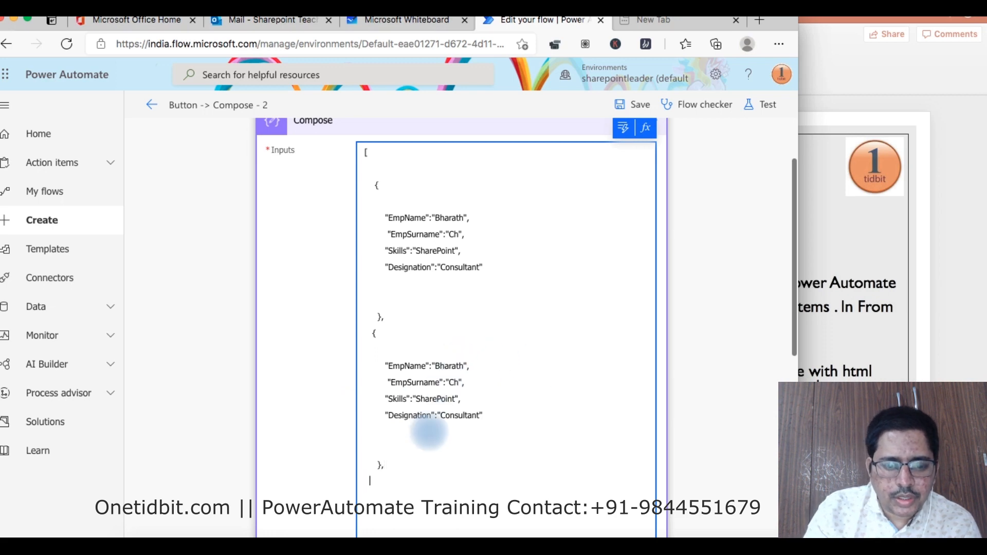
scroll(428, 433, down, 3)
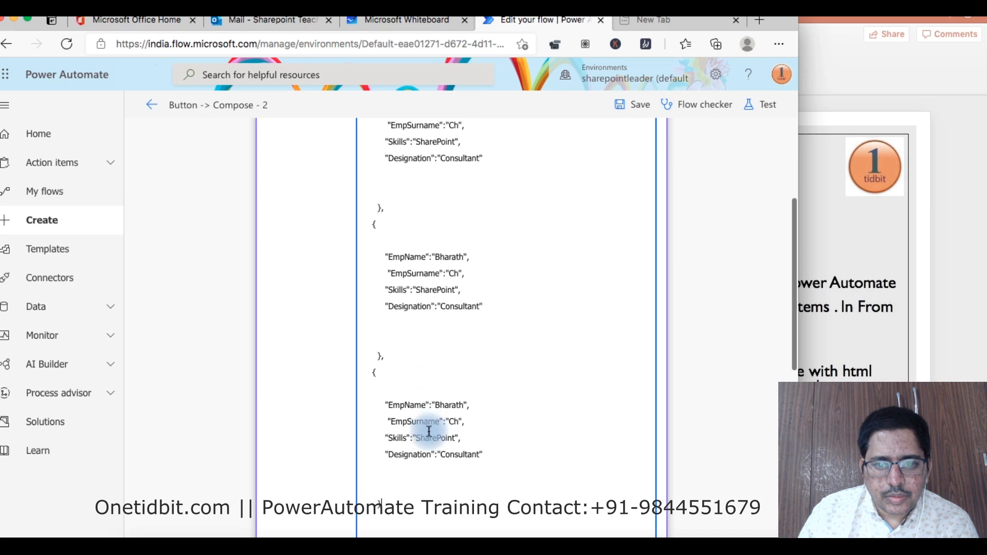
- In the second employee object of the Compose array, replace the employee name and surname and set Designation to Manager
scroll(456, 282, up, 3)
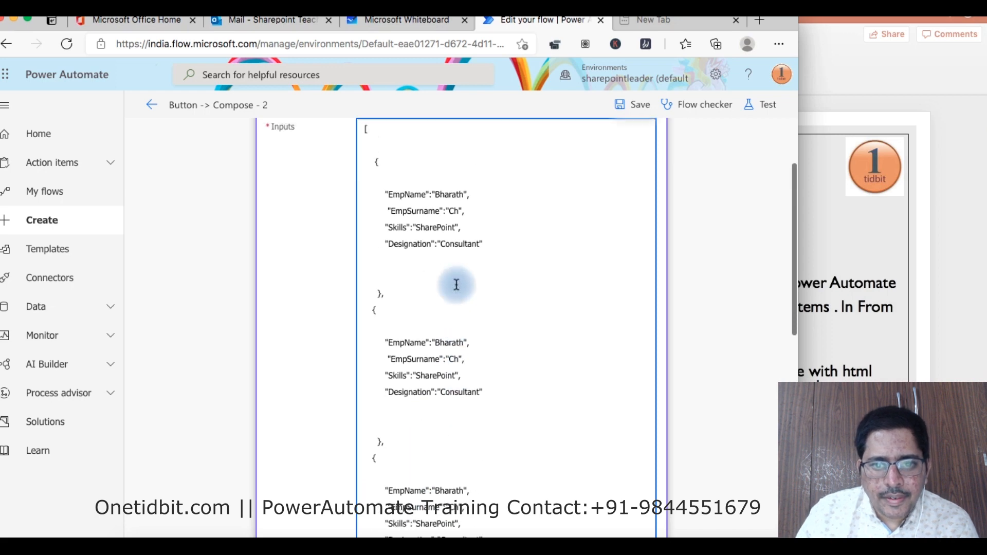
click(465, 342)
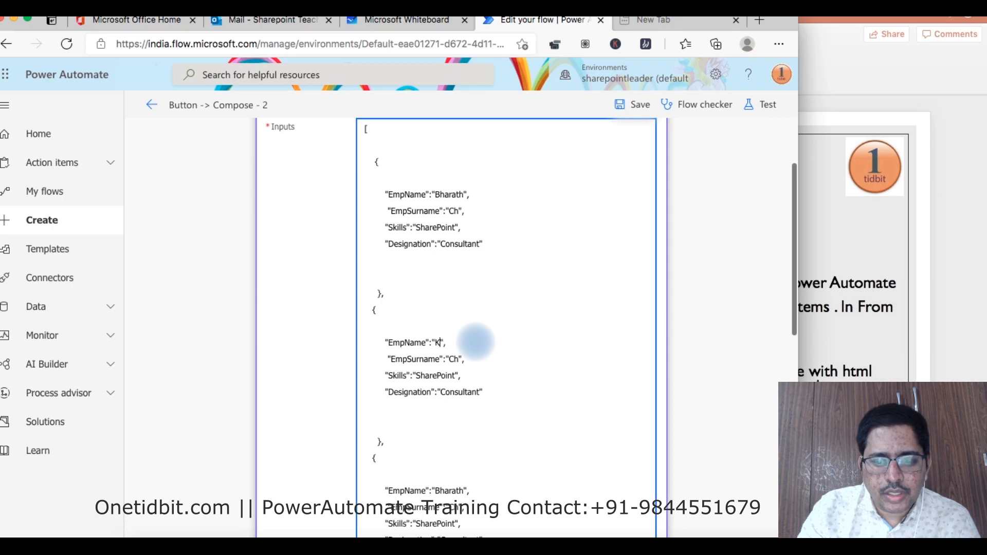
click(458, 359)
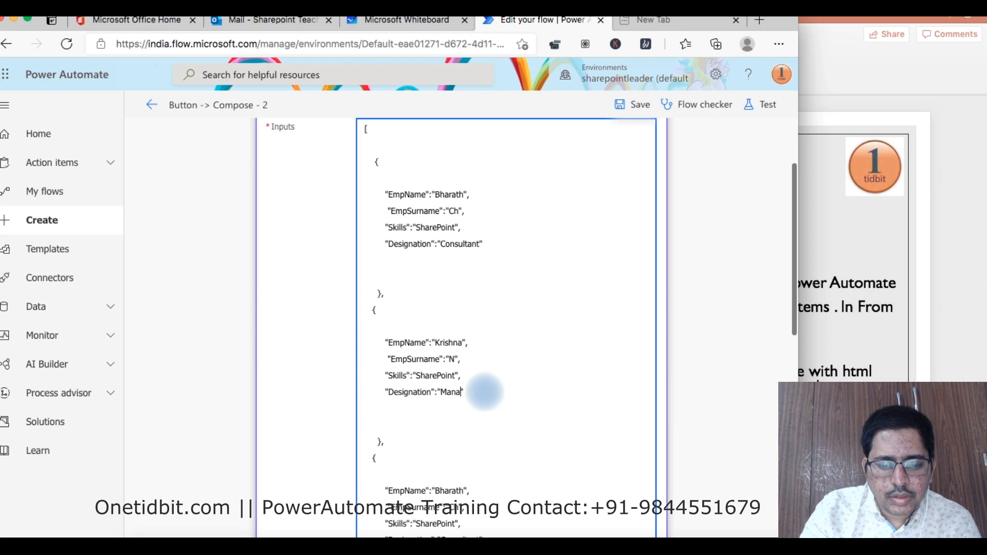
- Replace the employee name and surname in the third object of the Compose array
scroll(484, 392, down, 3)
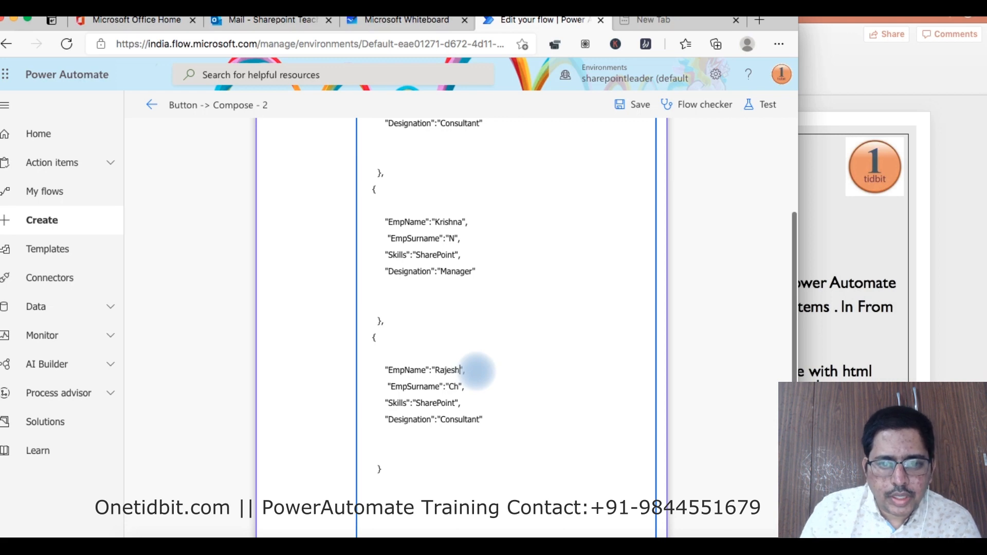
click(458, 386)
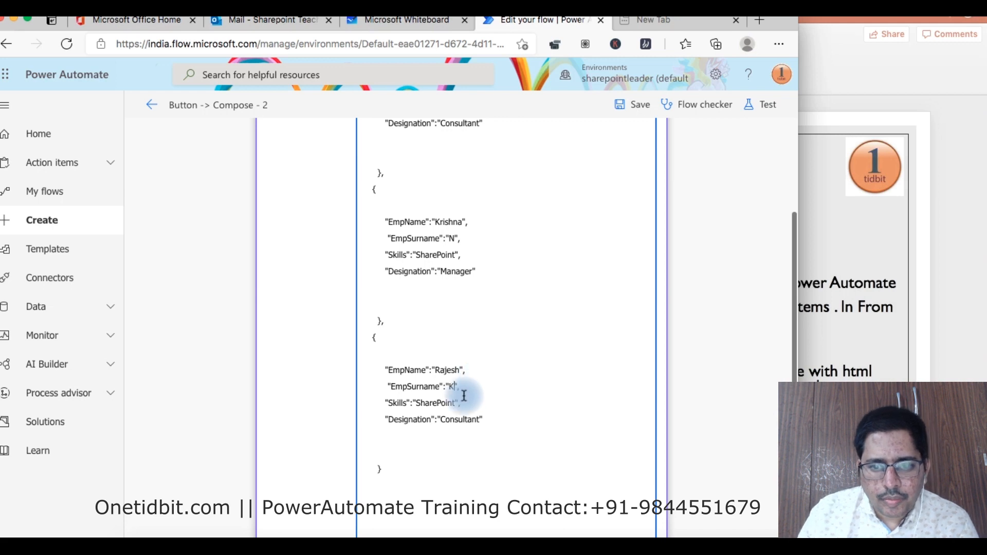
scroll(460, 411, down, 1)
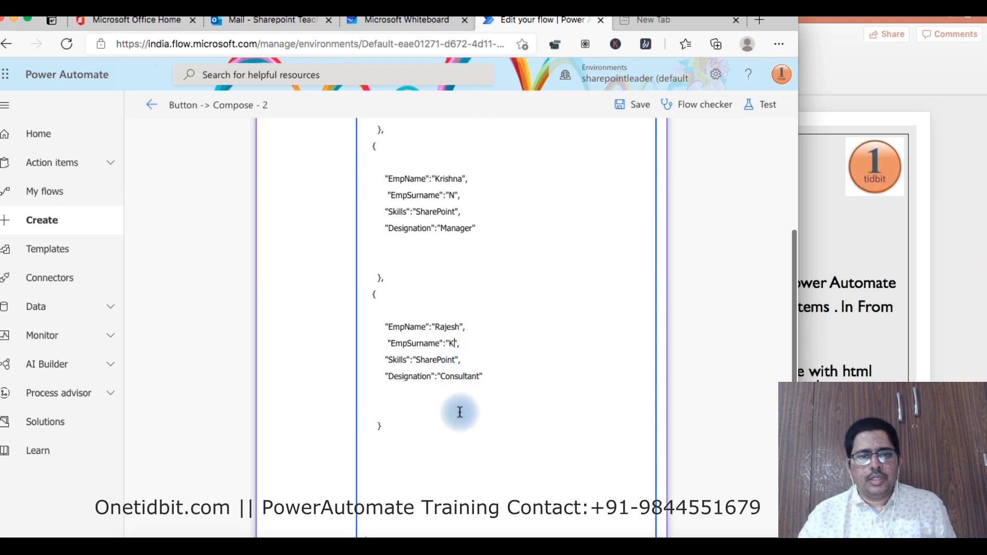
scroll(426, 307, down, 1)
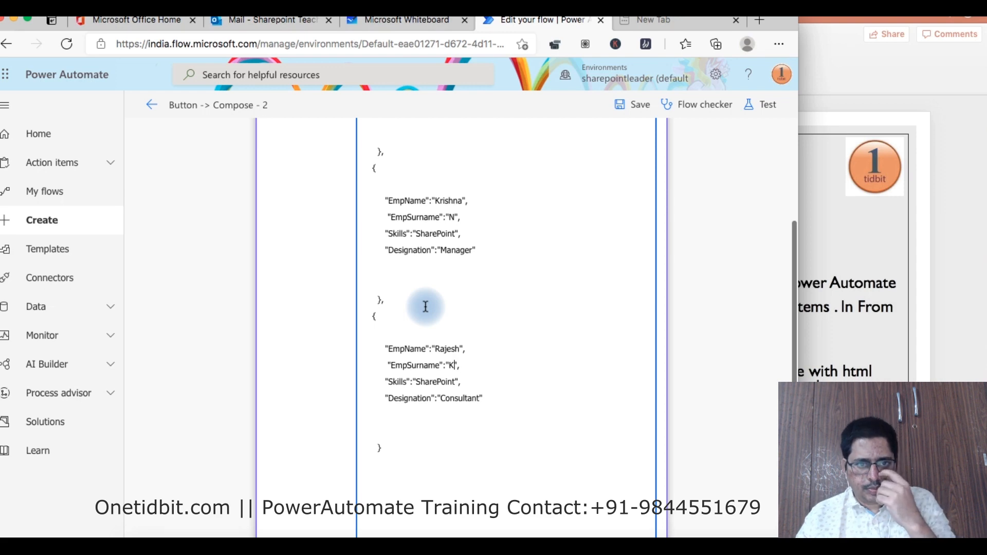
- Save the flow and test it manually, and inspect the Create HTML table output in the run details
click(640, 104)
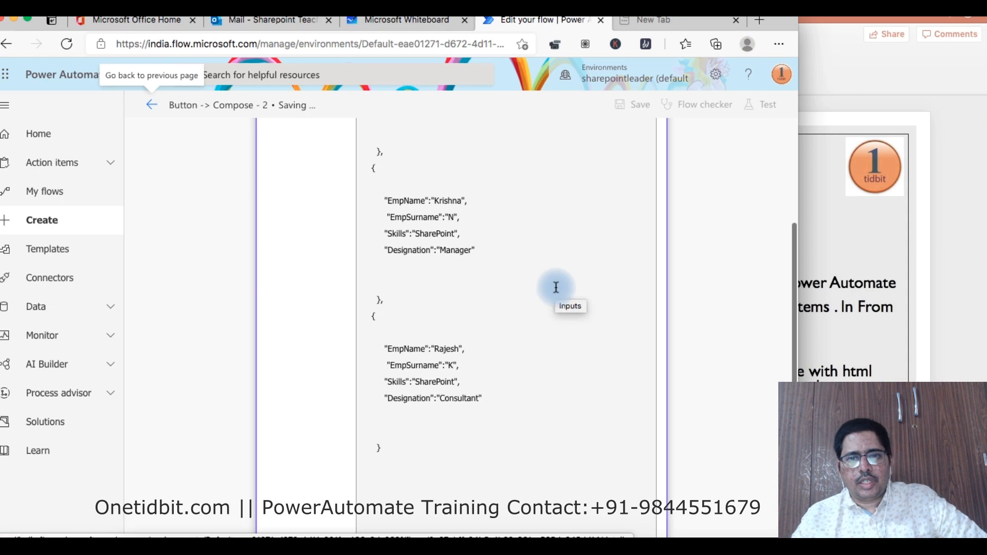
click(770, 109)
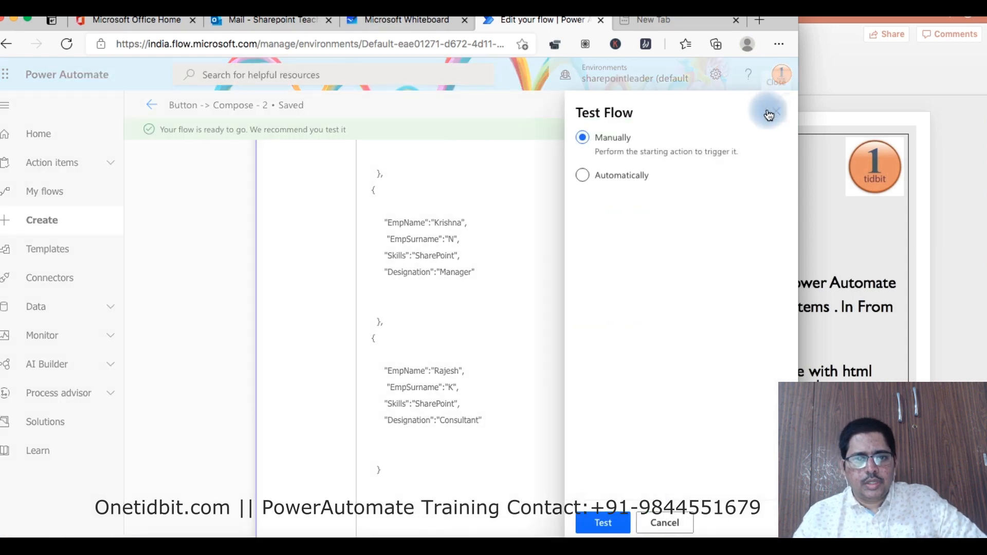
click(617, 523)
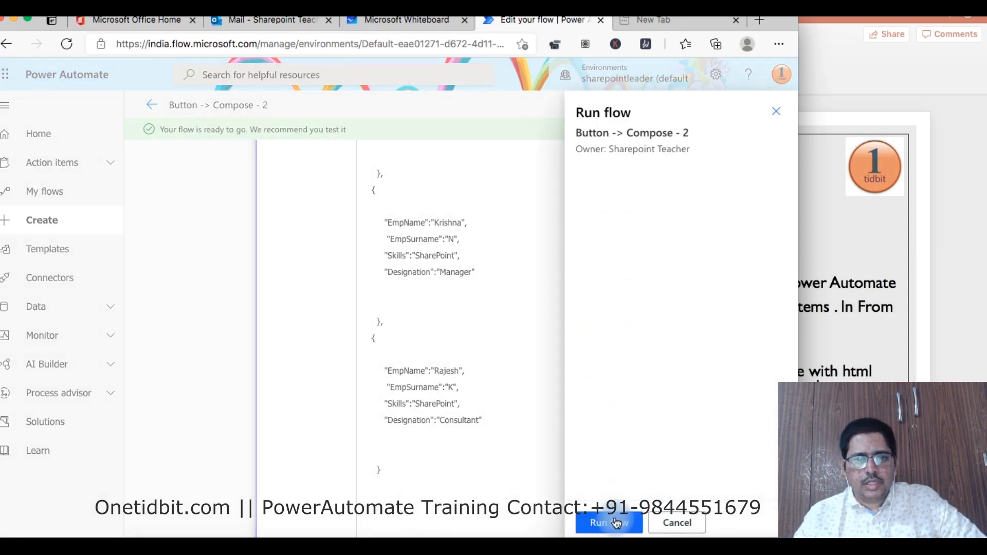
click(592, 523)
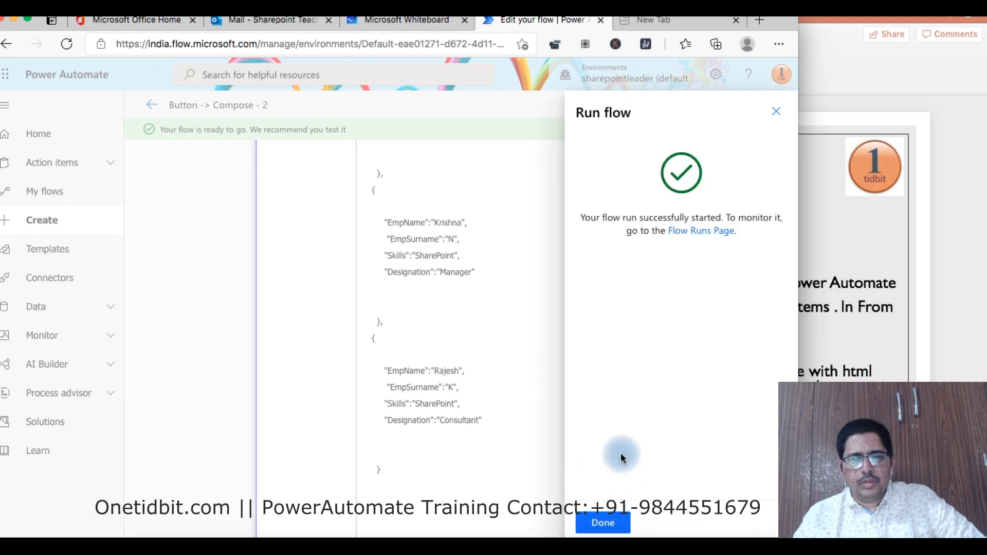
click(612, 520)
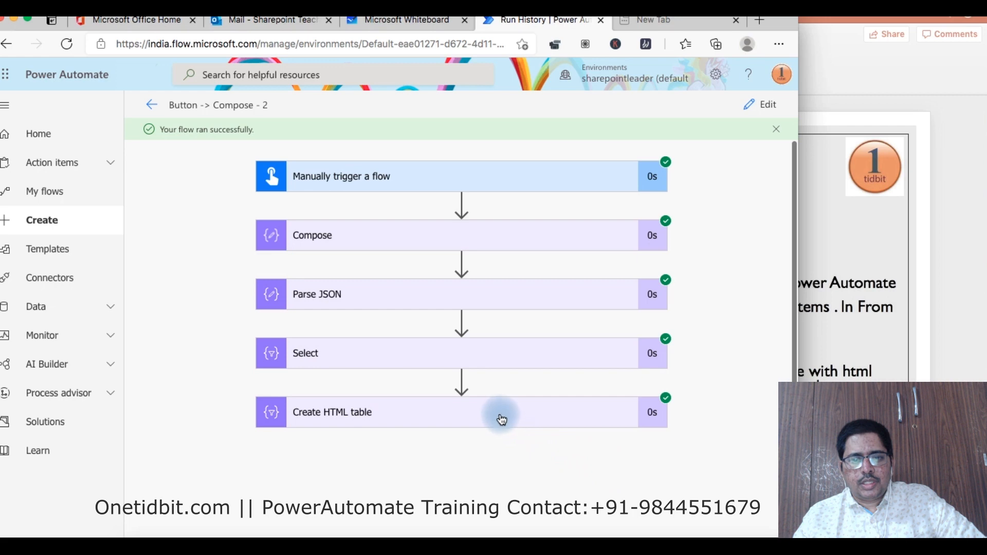
click(502, 418)
scroll(501, 417, down, 5)
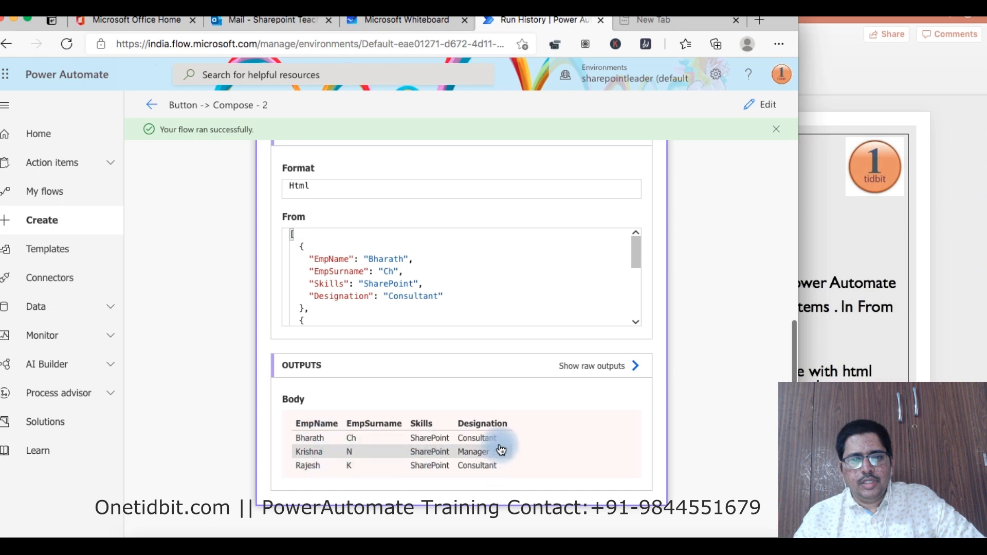
- Reopen the flow for editing and add a Create CSV table data operation after Create HTML table, searching for "data"
click(771, 112)
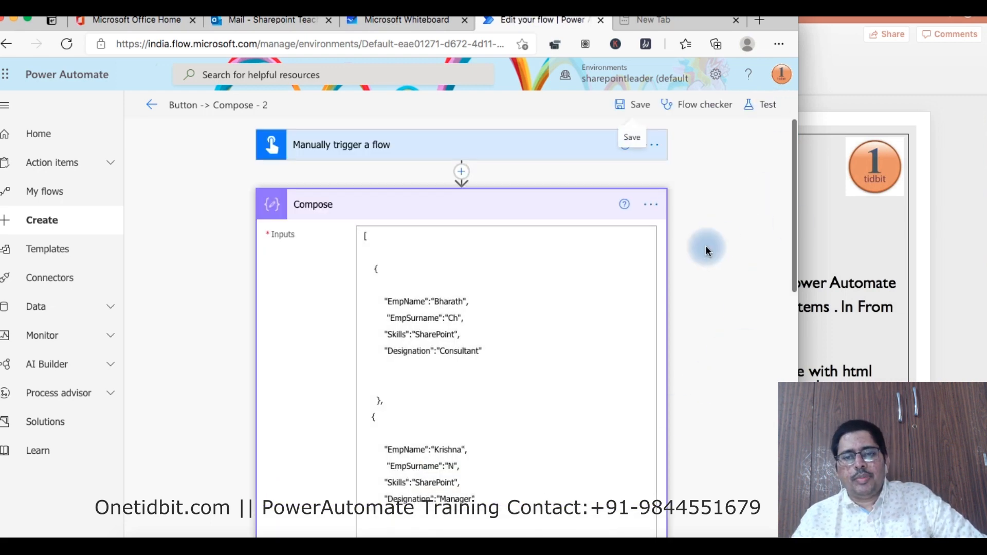
scroll(705, 245, down, 5)
scroll(705, 245, down, 5)
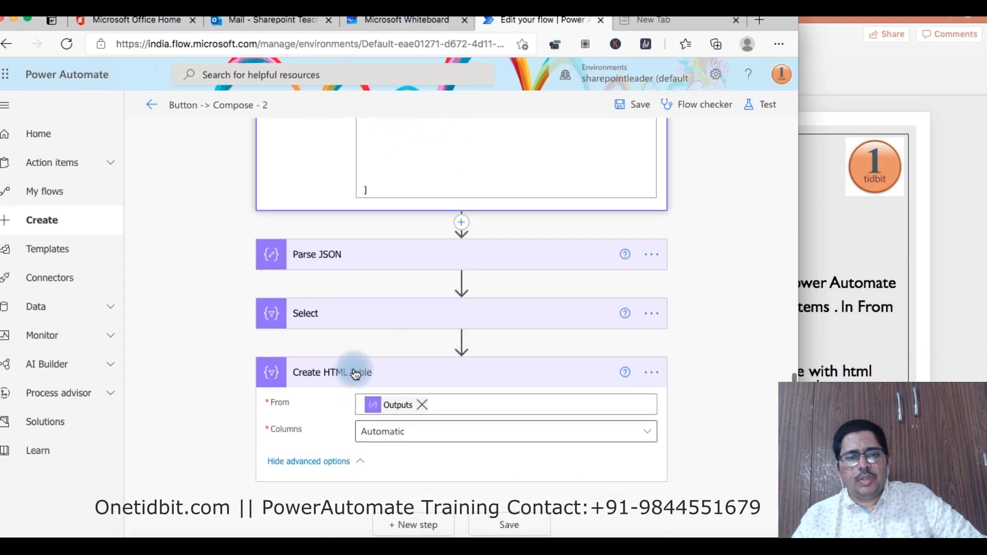
click(438, 524)
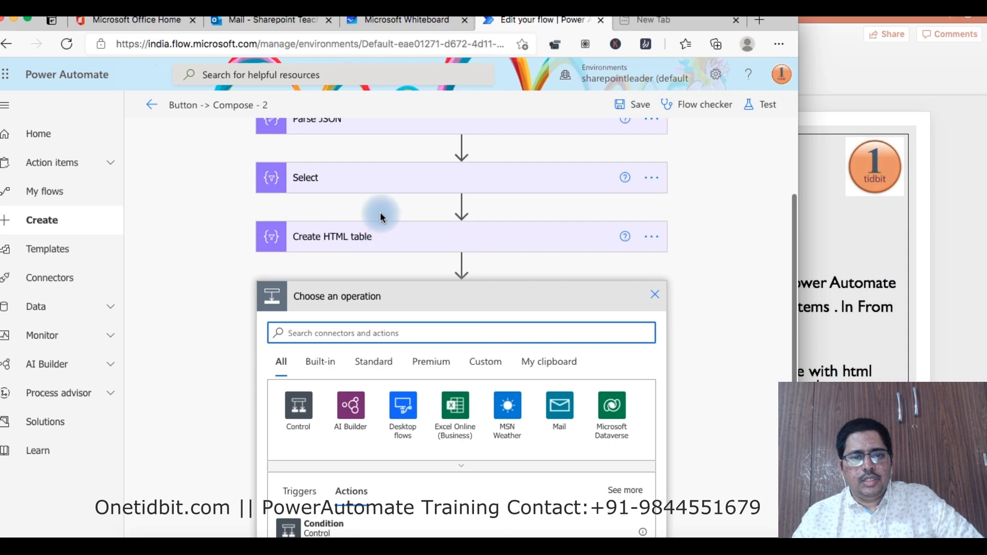
text(data)
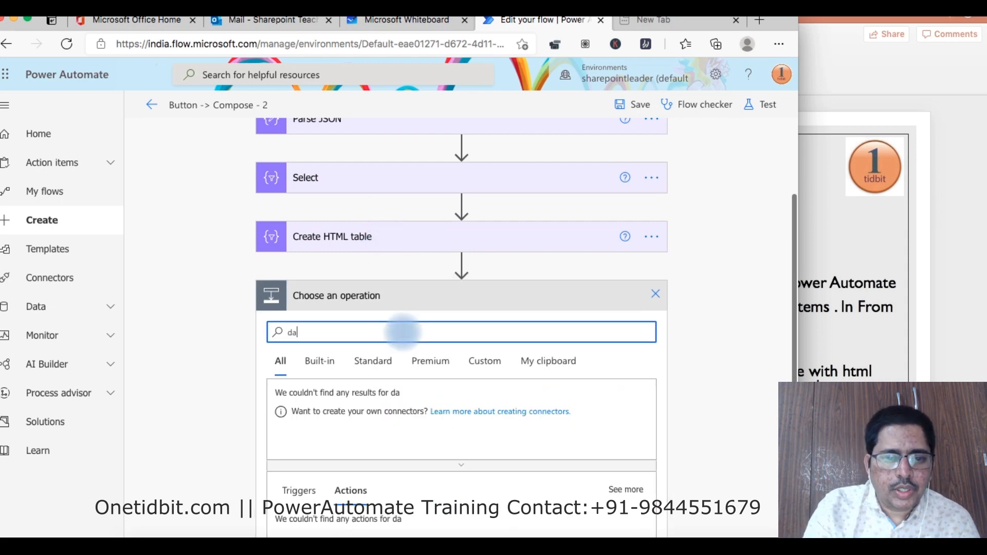
scroll(403, 332, down, 5)
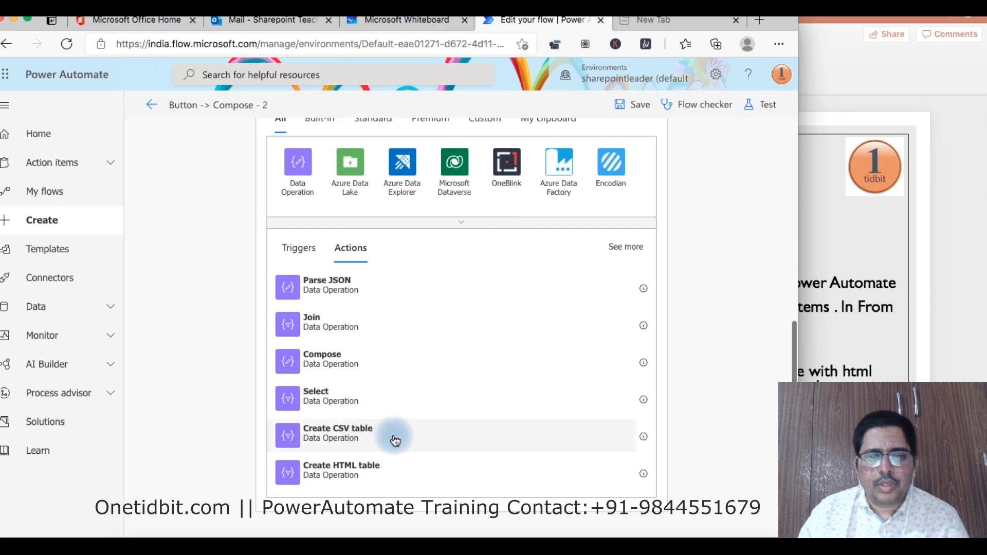
click(394, 440)
- Set the Create CSV table source to the Compose Outputs dynamic value and show its advanced options
click(486, 436)
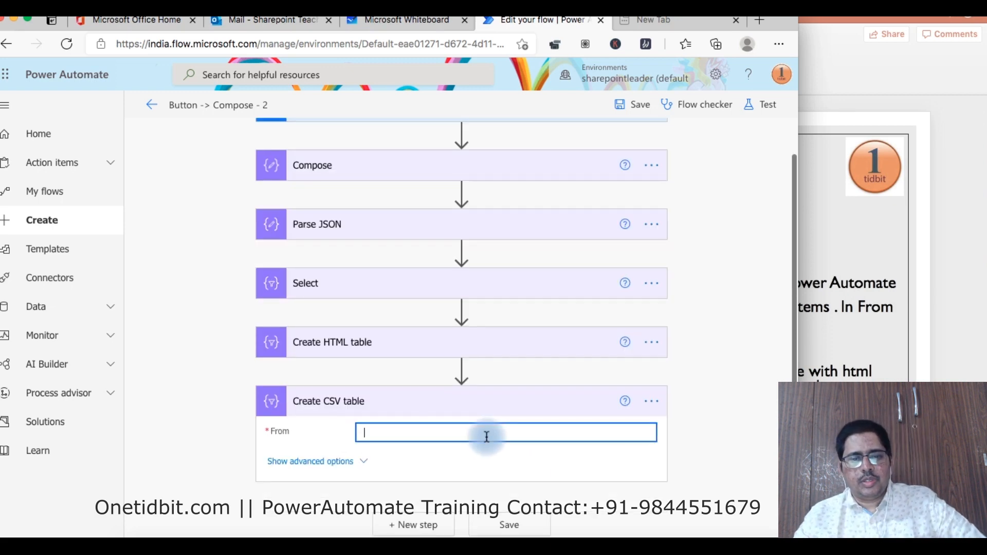
click(625, 413)
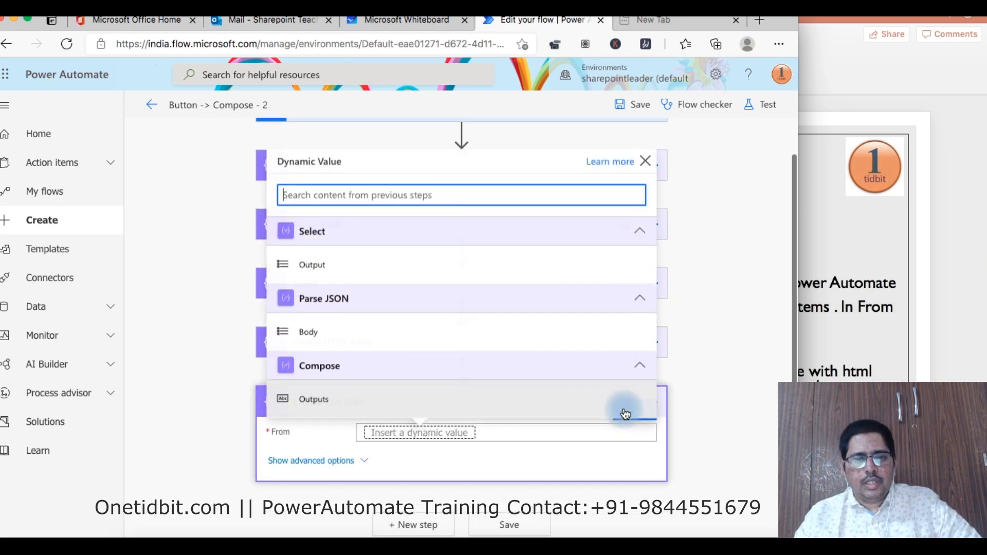
click(424, 401)
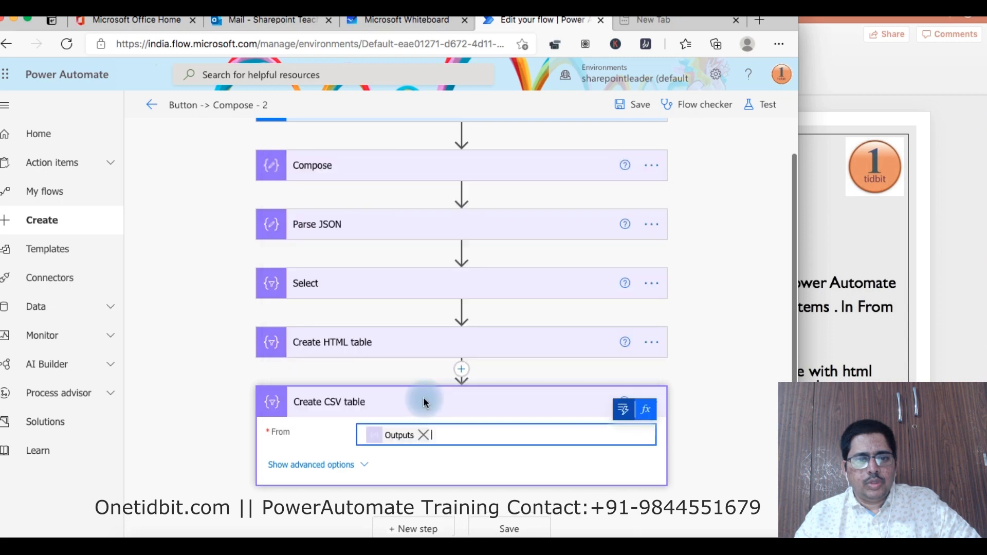
click(366, 462)
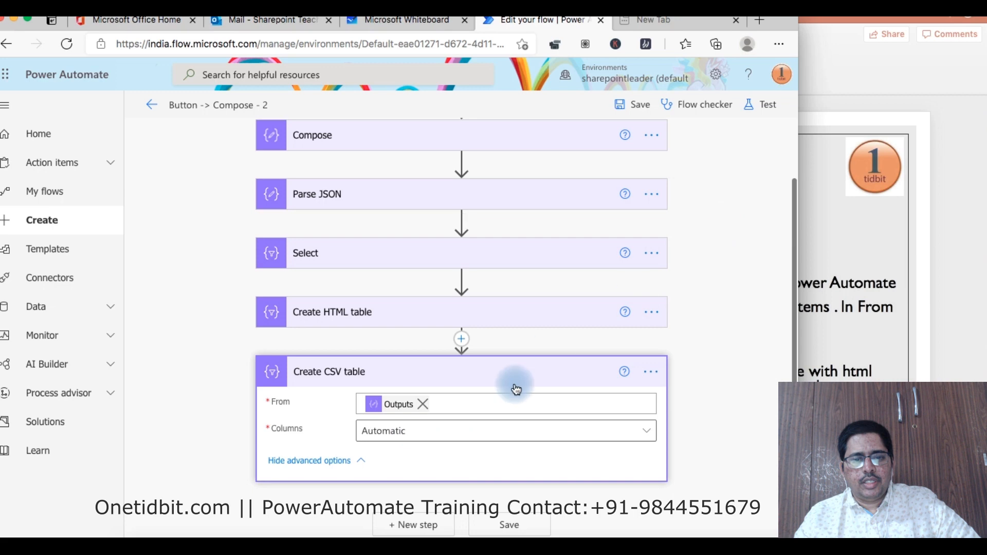
- Save the flow with the Create CSV table action and run a manual test
click(633, 105)
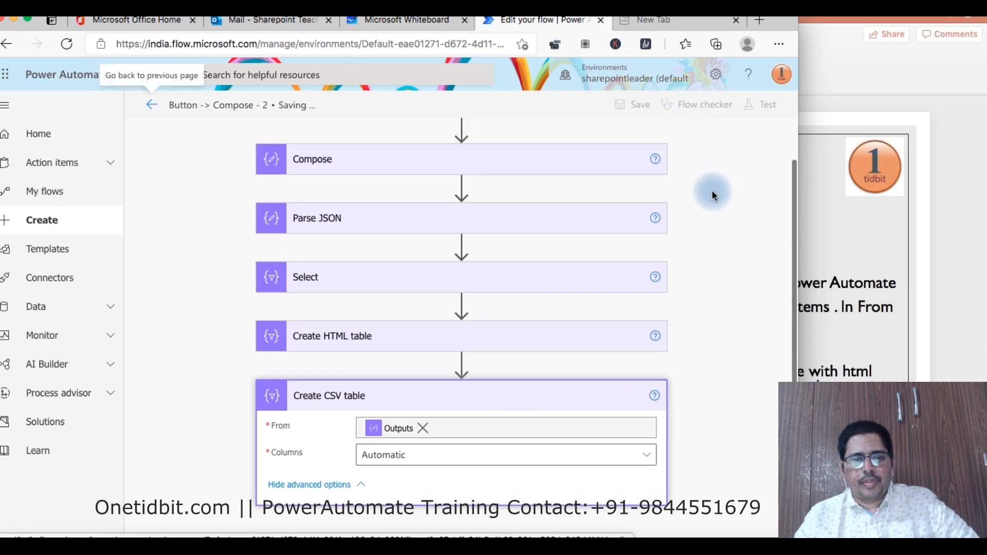
click(769, 110)
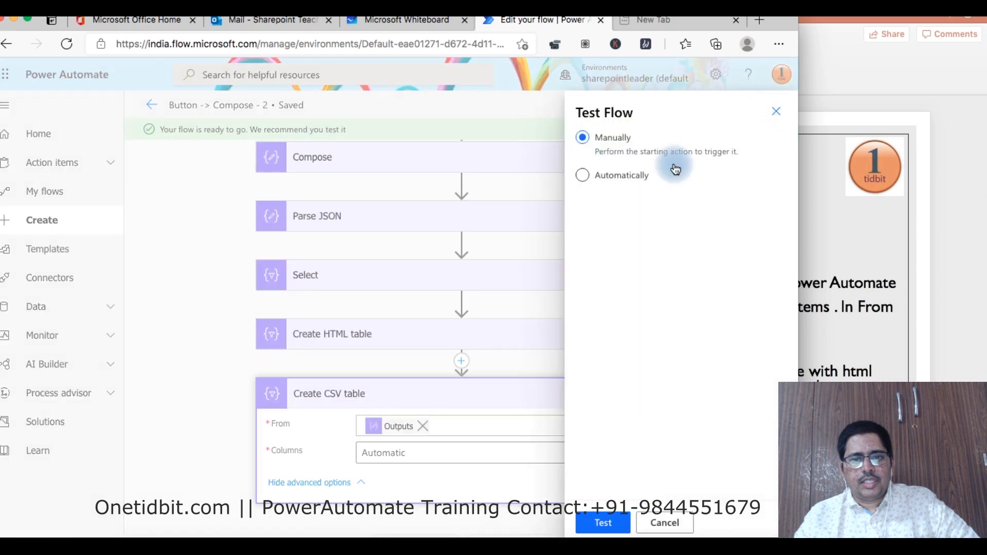
click(618, 517)
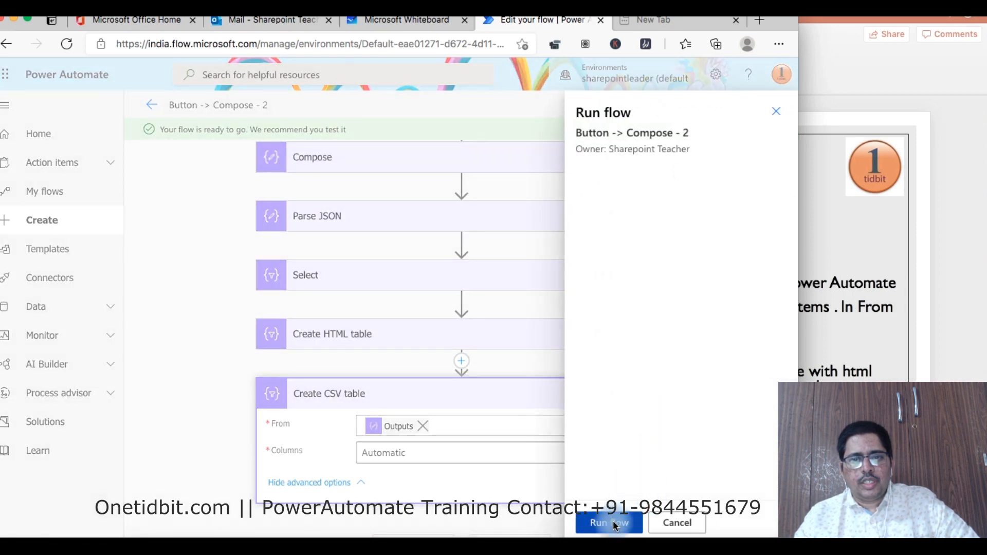
click(611, 523)
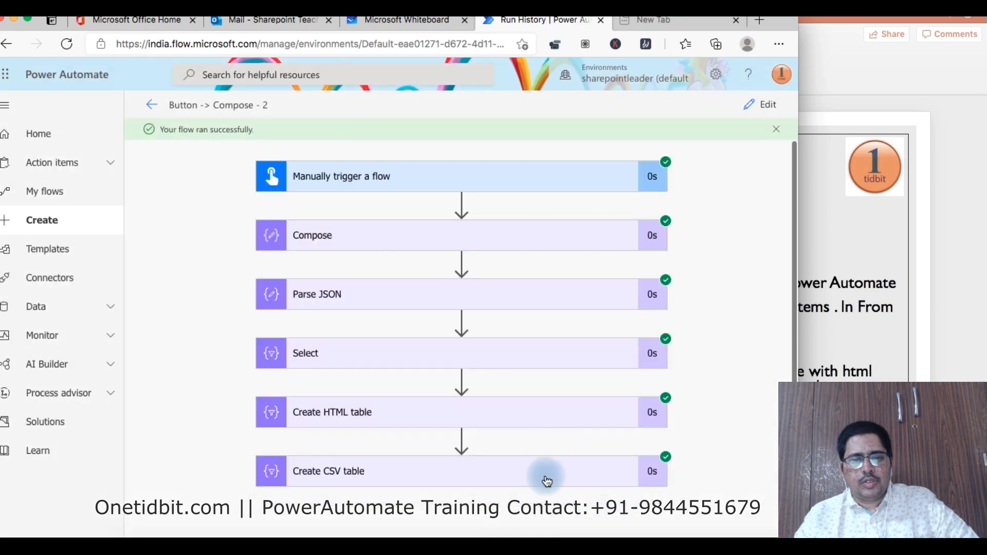
- Examine the inputs and the comma-separated output of the Create CSV table action in the run details
click(547, 480)
scroll(545, 474, down, 3)
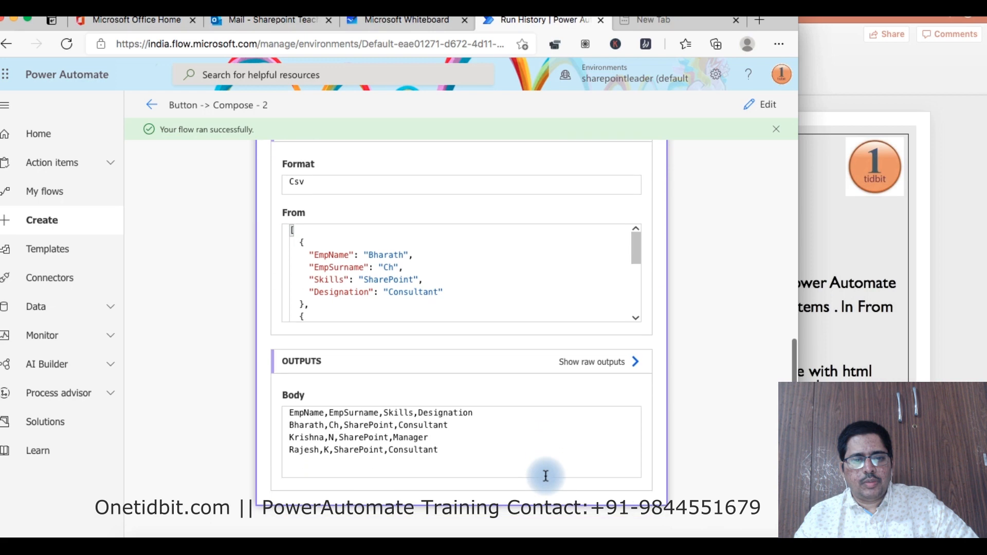
drag(290, 411, 456, 447)
click(712, 362)
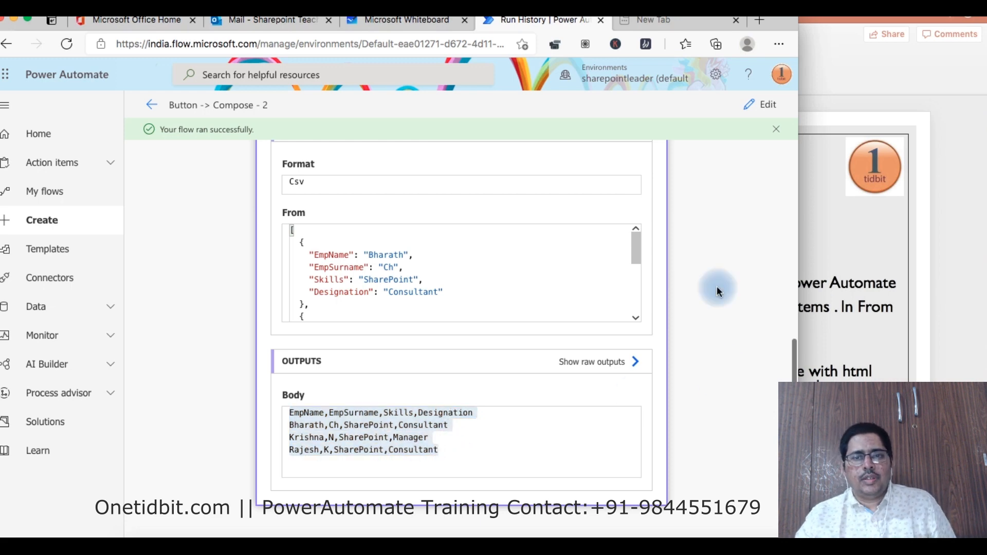
- Reopen the flow for editing, and switch to PowerPoint to show the Filter action slide
click(766, 105)
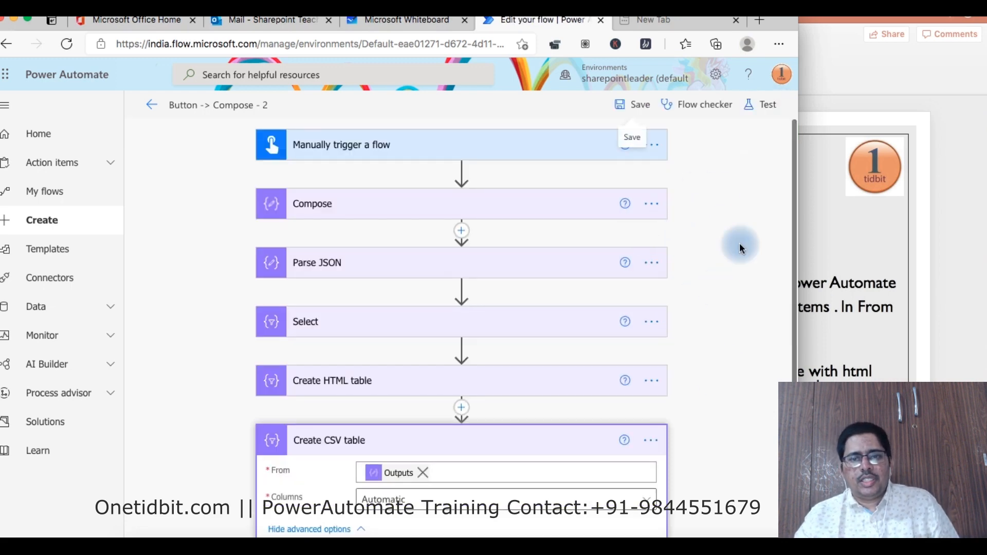
click(883, 237)
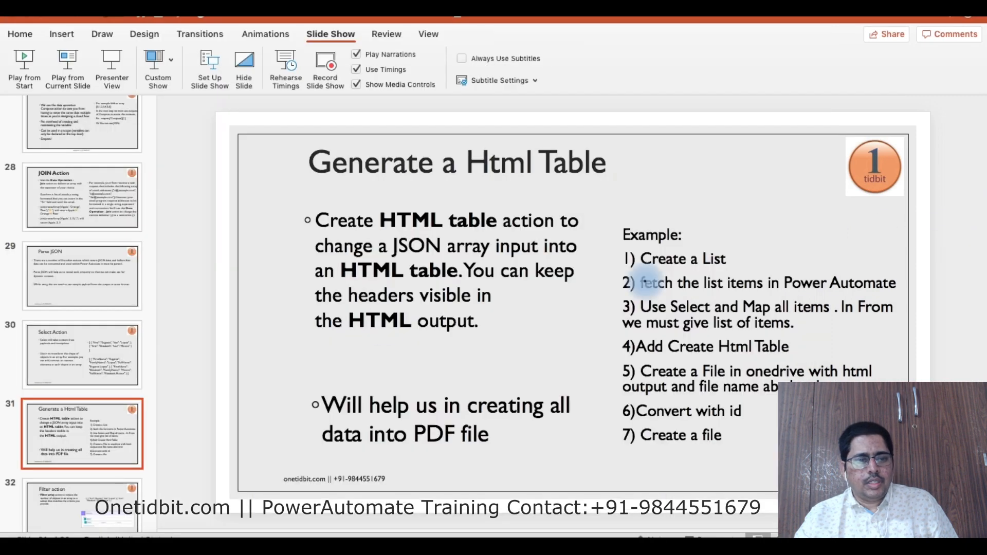
click(75, 493)
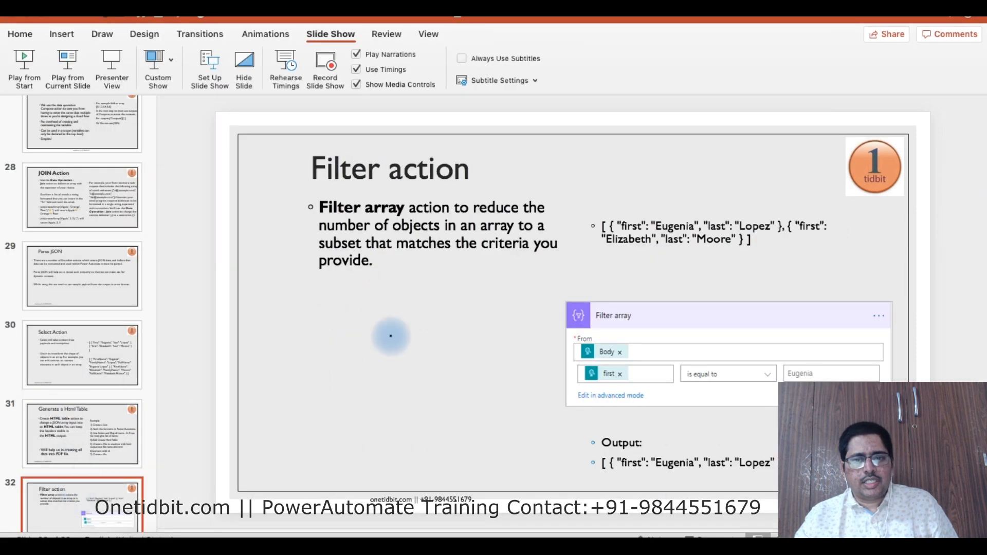
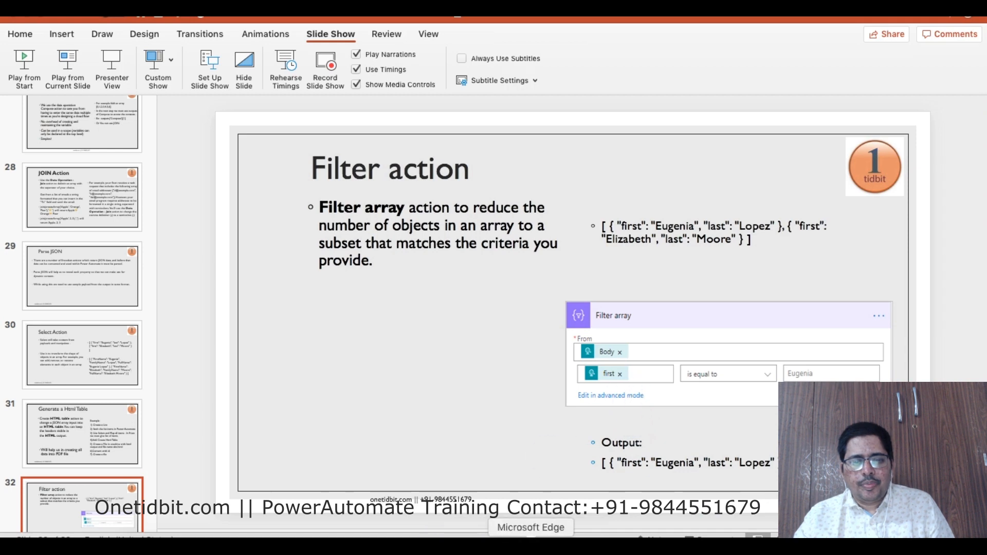
- Switch to Microsoft Edge, search the operations for "data", and add a Filter array action after Create CSV table
click(531, 546)
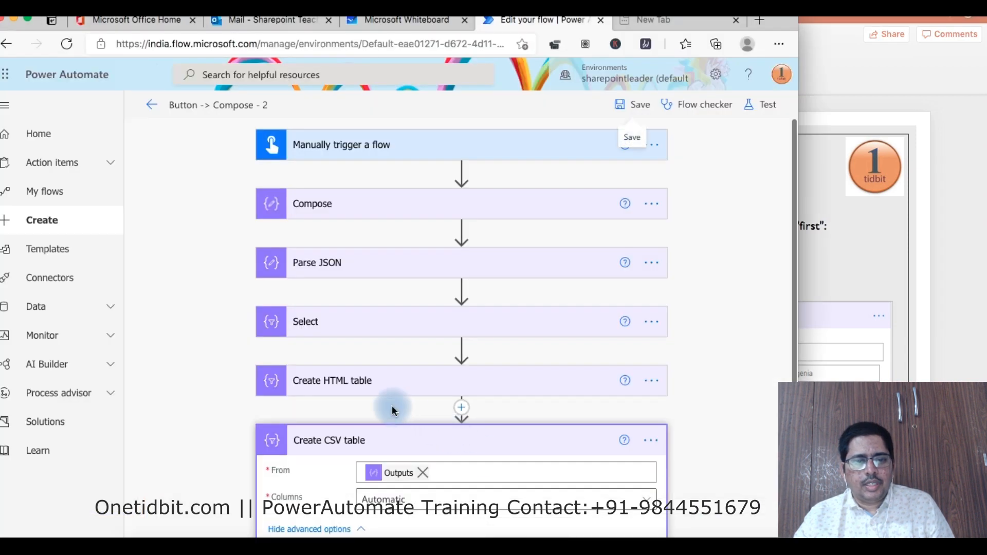
scroll(393, 409, down, 2)
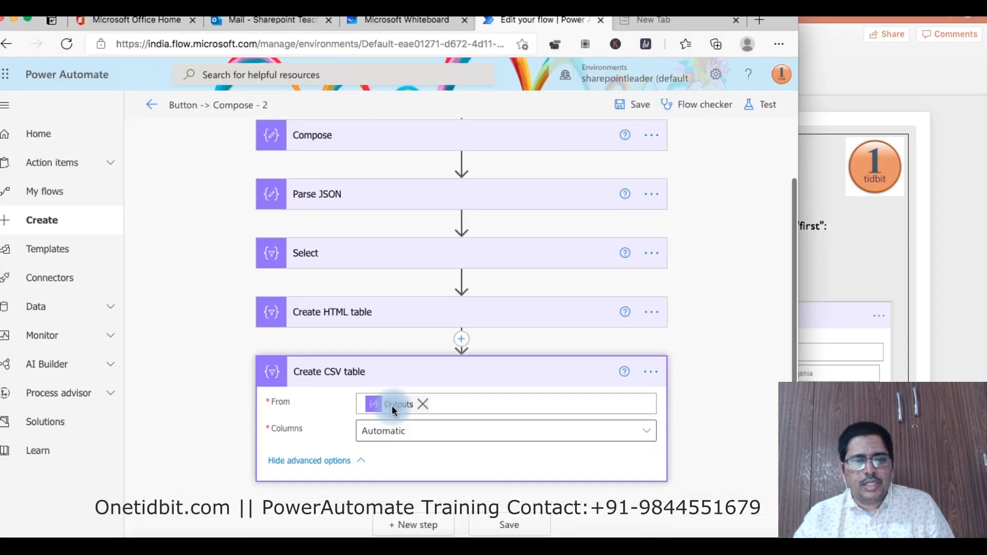
click(427, 525)
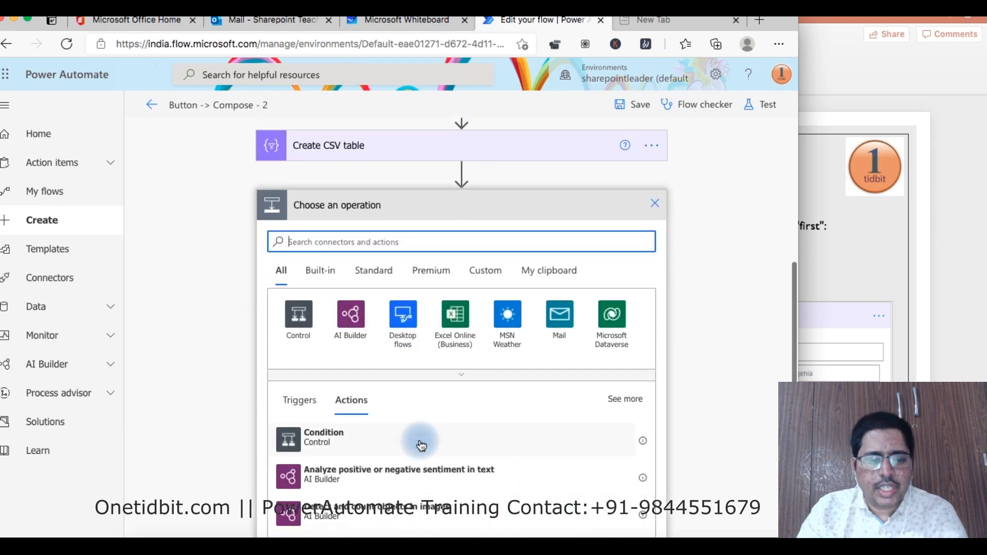
text(data)
scroll(420, 440, down, 3)
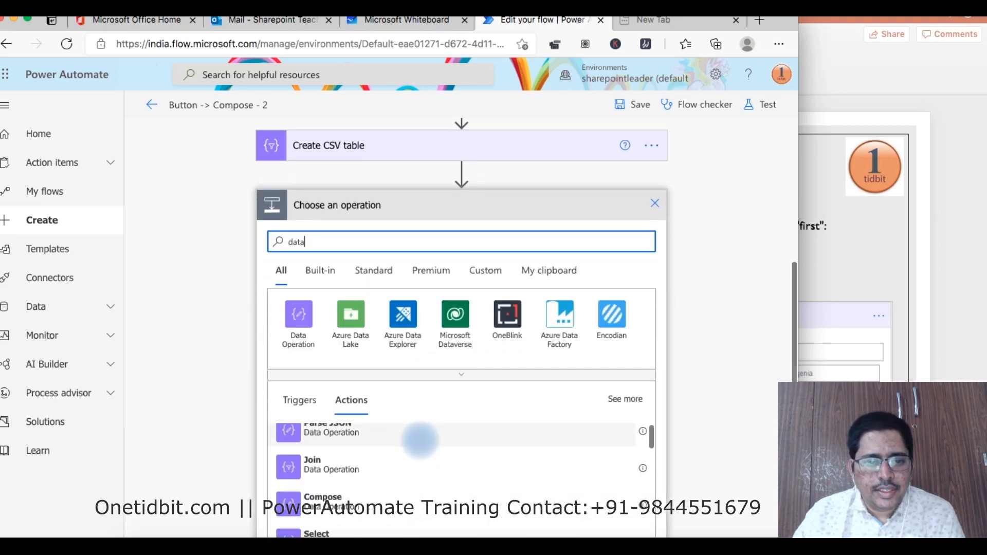
scroll(716, 400, down, 2)
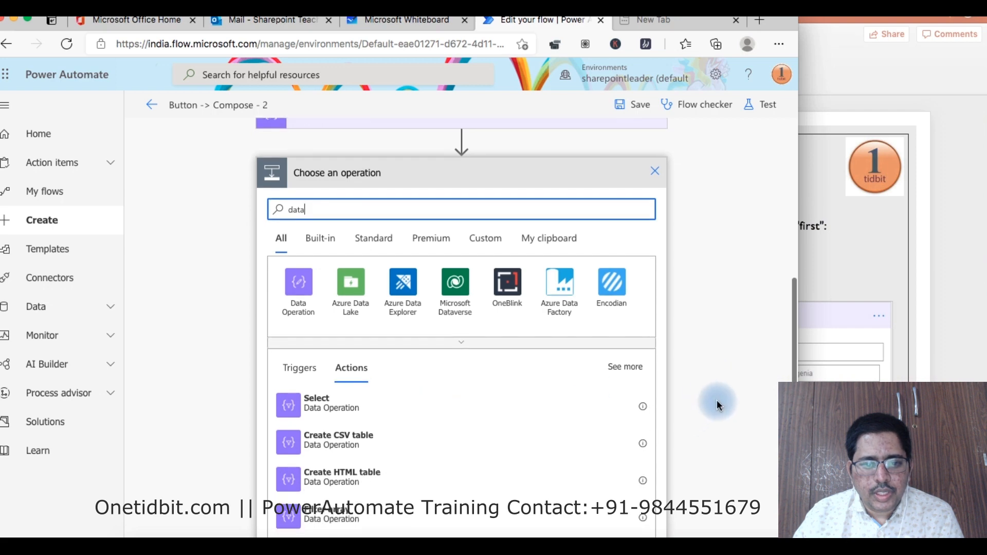
scroll(461, 415, up, 2)
scroll(462, 416, down, 1)
scroll(462, 414, down, 1)
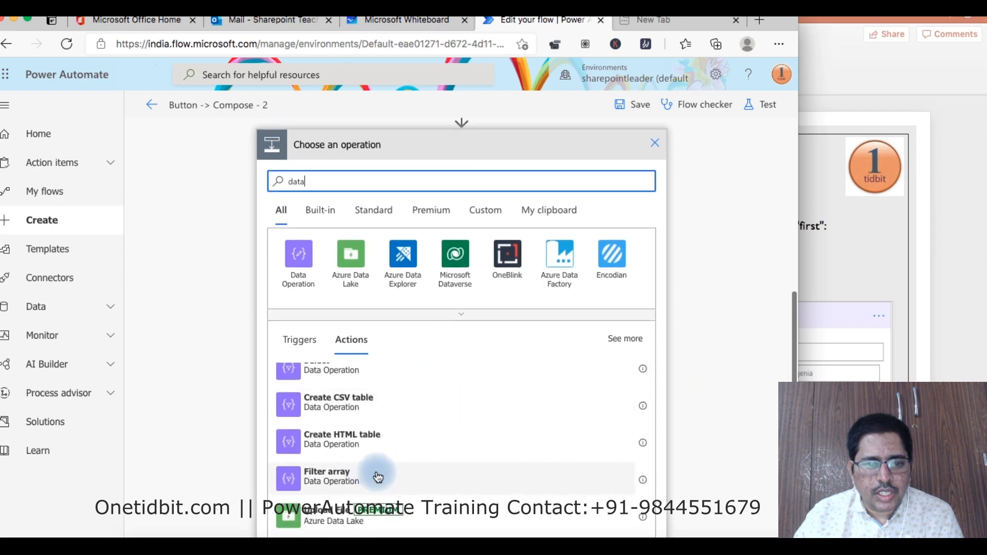
click(402, 476)
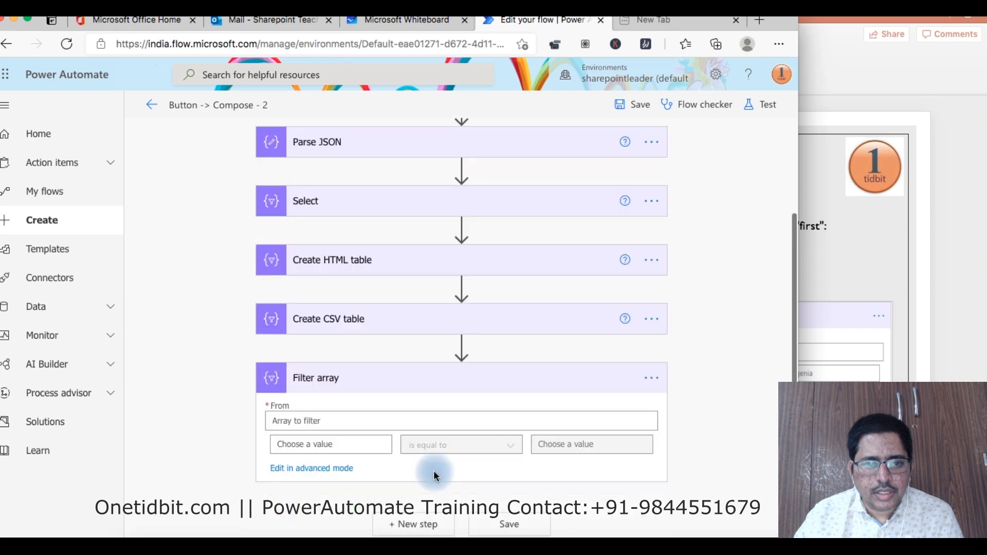
- Set the Filter array source to the Compose Outputs dynamic value
click(316, 421)
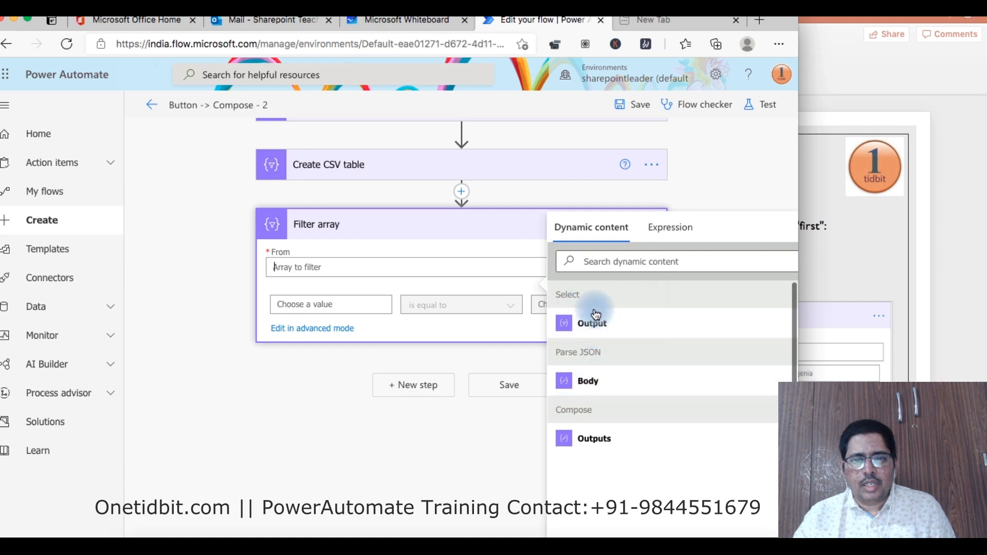
click(609, 441)
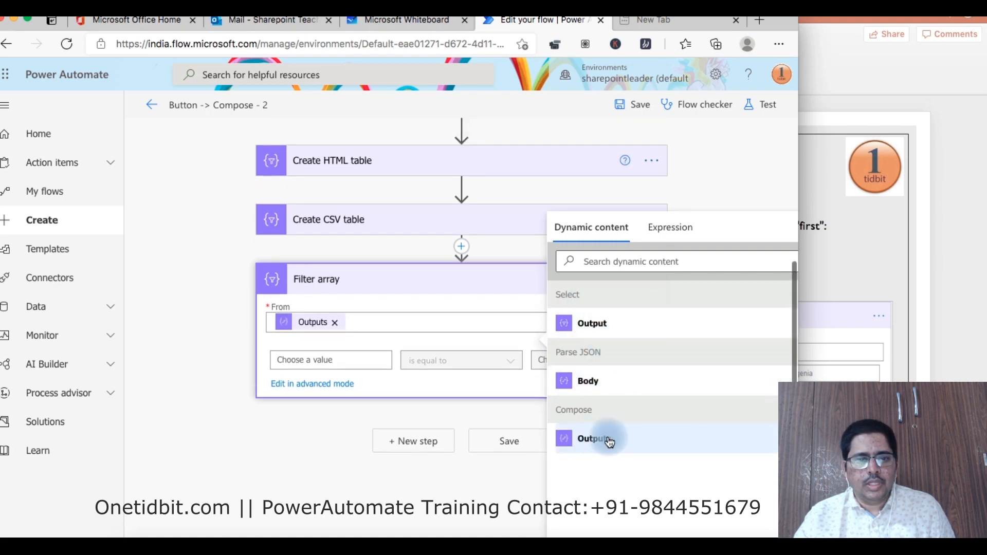
click(350, 441)
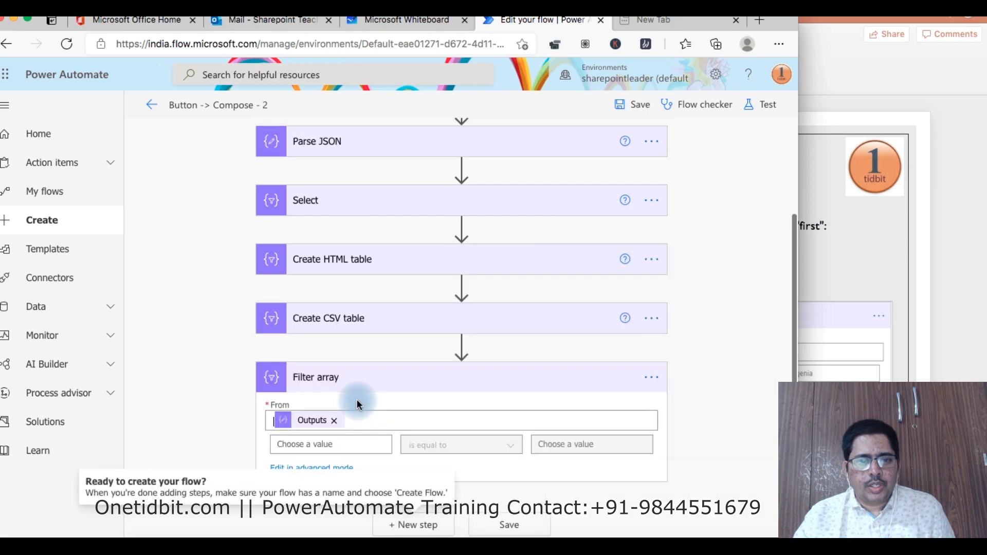
- Set the Filter array condition to Parse JSON Skills is equal to SharePoint and acknowledge the for-each container notice
click(356, 445)
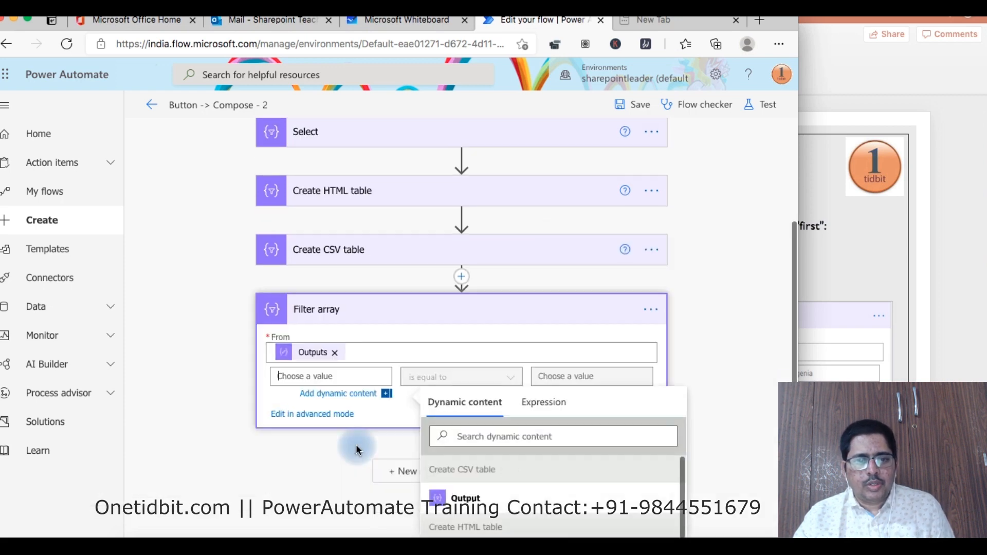
scroll(566, 424, down, 5)
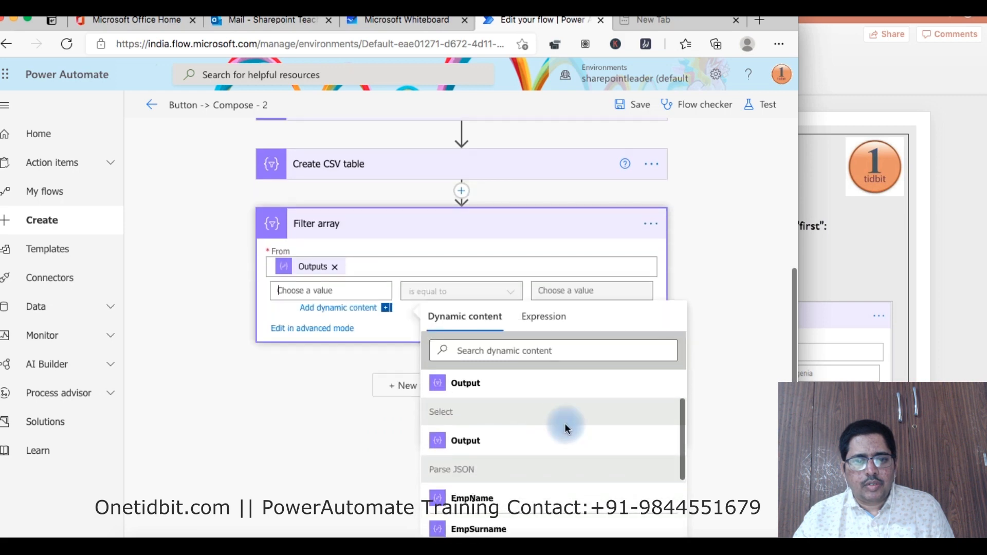
scroll(565, 426, down, 1)
scroll(550, 429, up, 1)
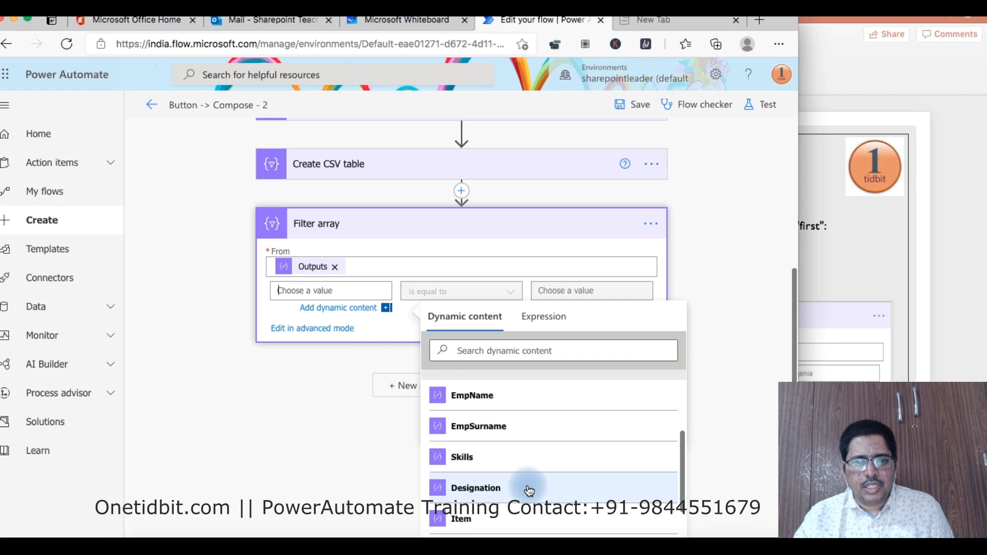
click(506, 463)
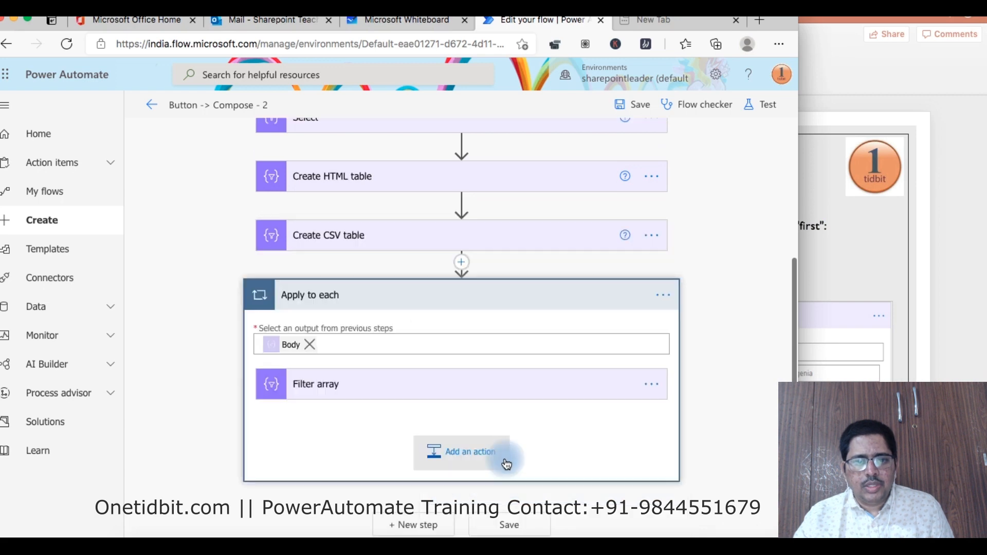
click(472, 393)
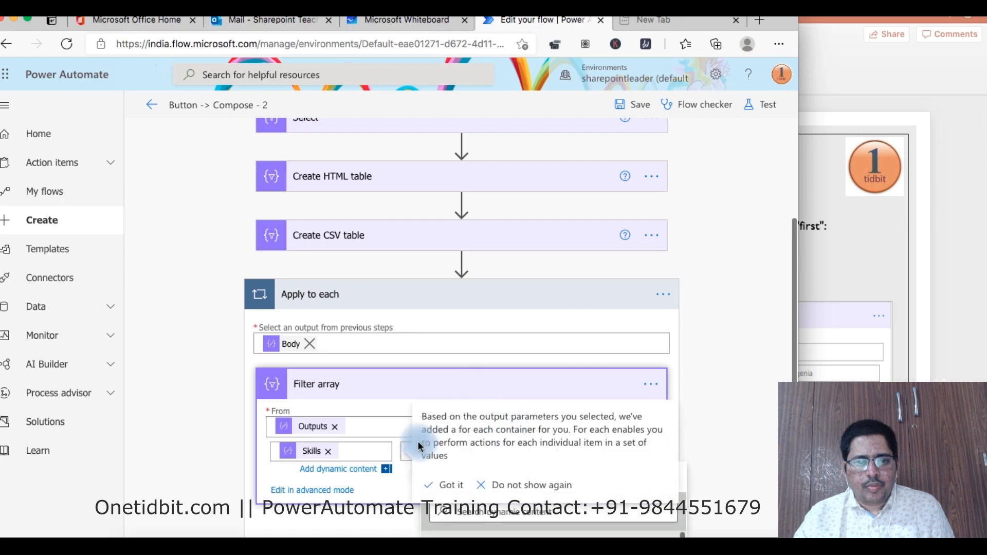
click(446, 484)
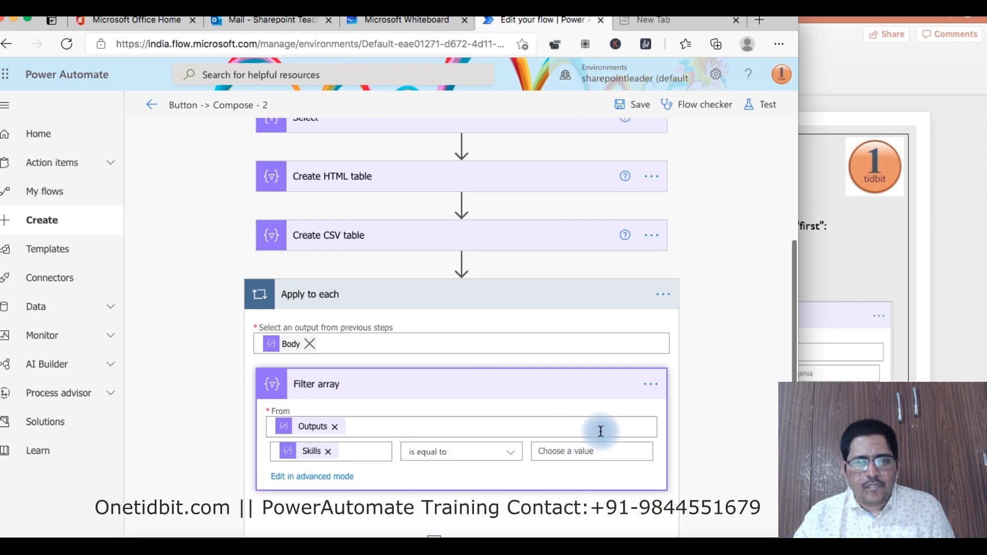
click(571, 453)
text(Share)
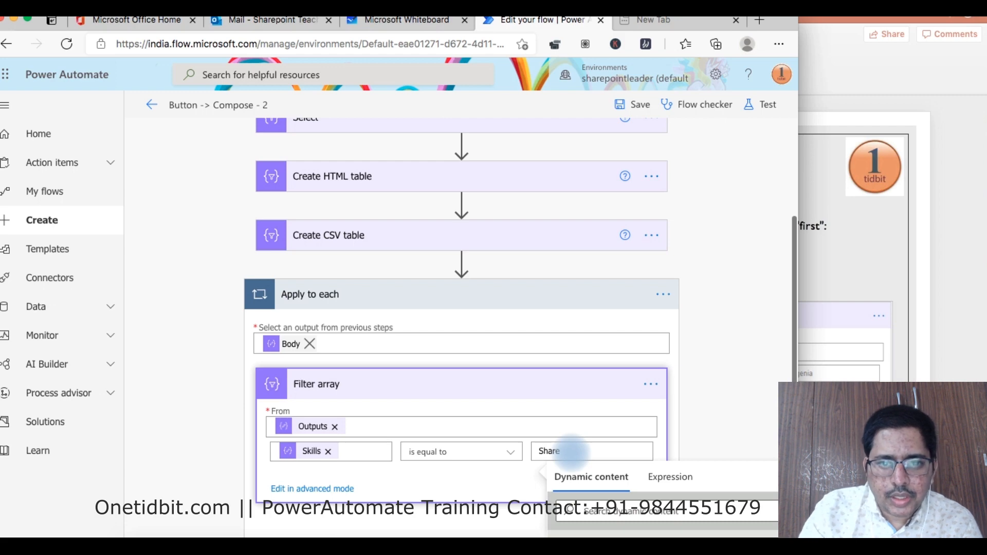
text(Poin)
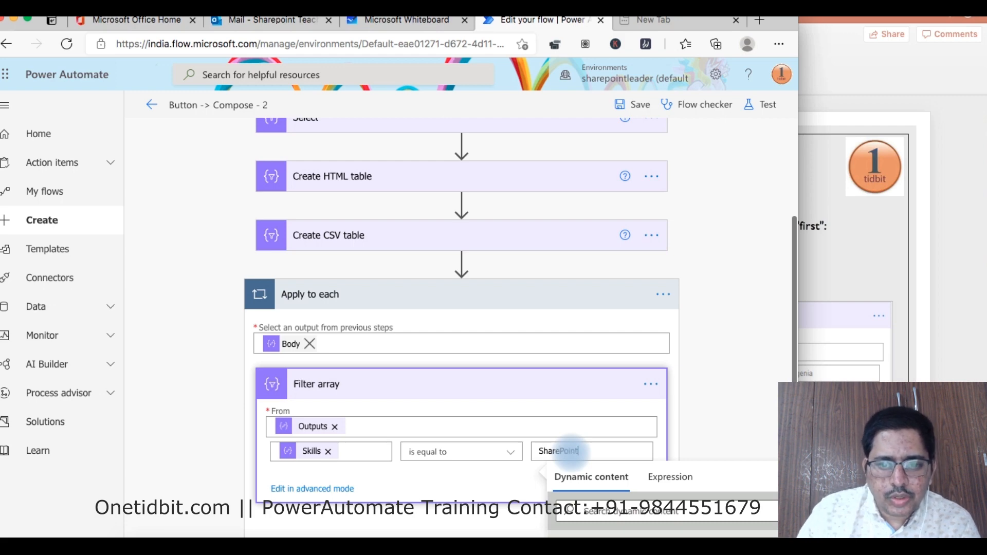
text(t)
- Examine the Skills and Designation values of the employee records in the Compose action's input
scroll(575, 281, up, 3)
scroll(575, 281, up, 3)
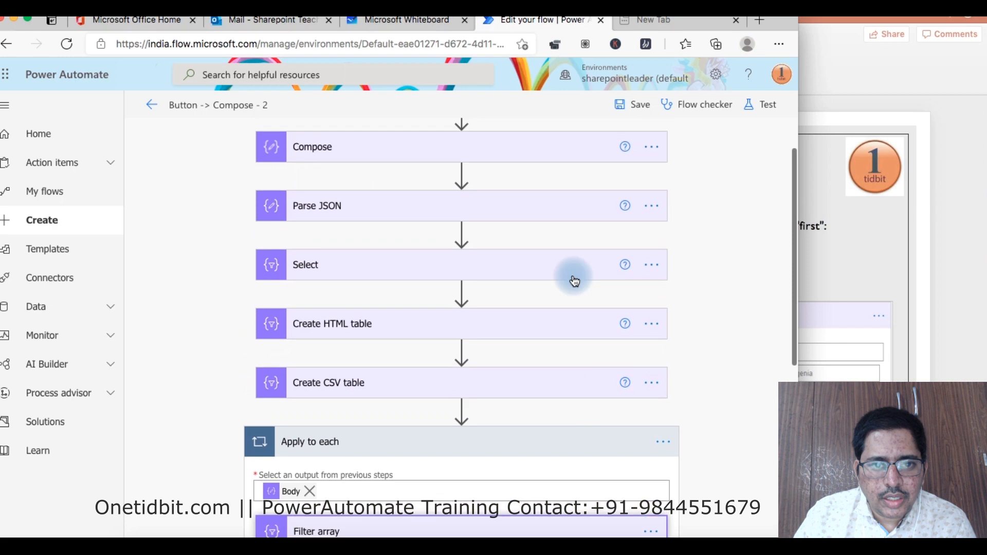
click(512, 201)
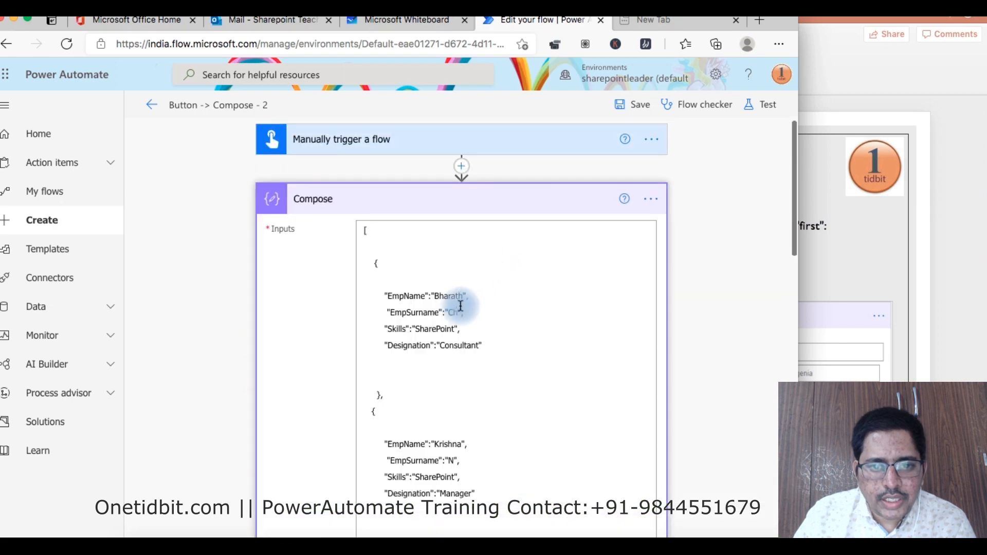
scroll(463, 306, down, 2)
scroll(434, 282, down, 4)
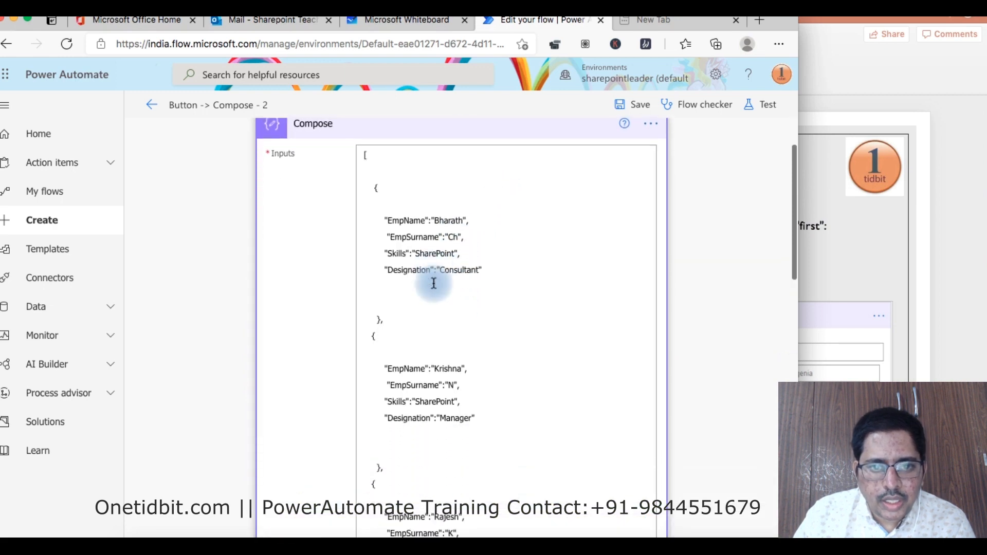
scroll(434, 283, up, 2)
scroll(433, 284, down, 2)
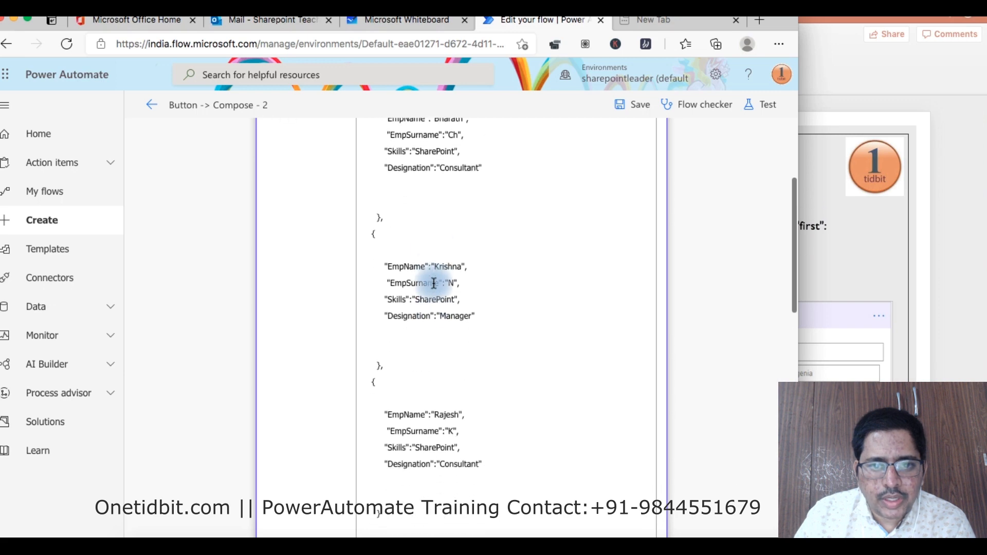
scroll(434, 283, up, 2)
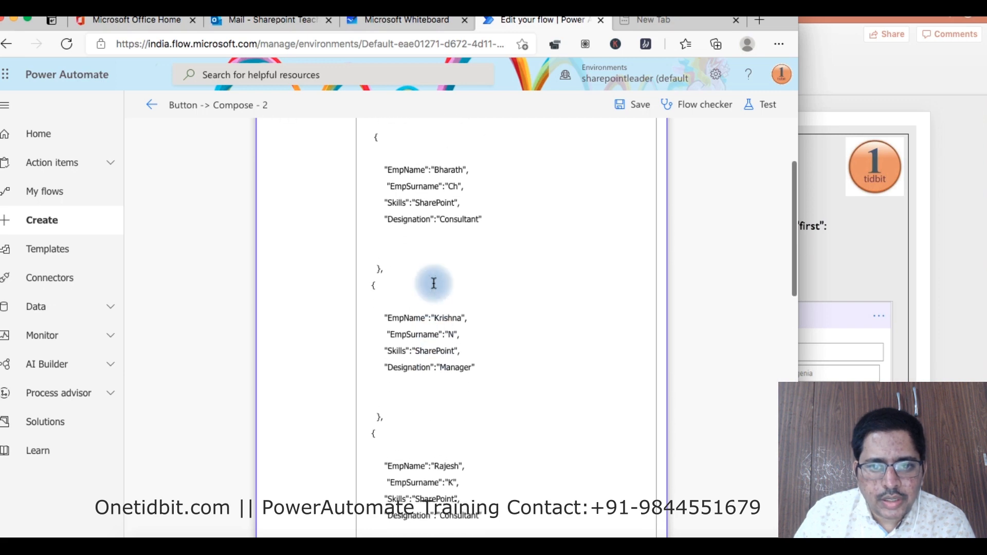
scroll(439, 321, down, 1)
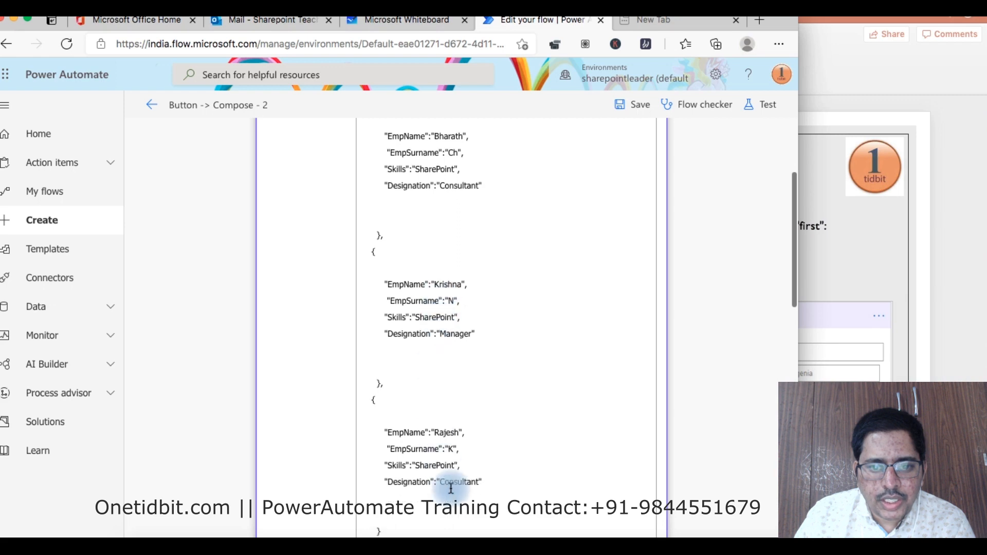
click(388, 333)
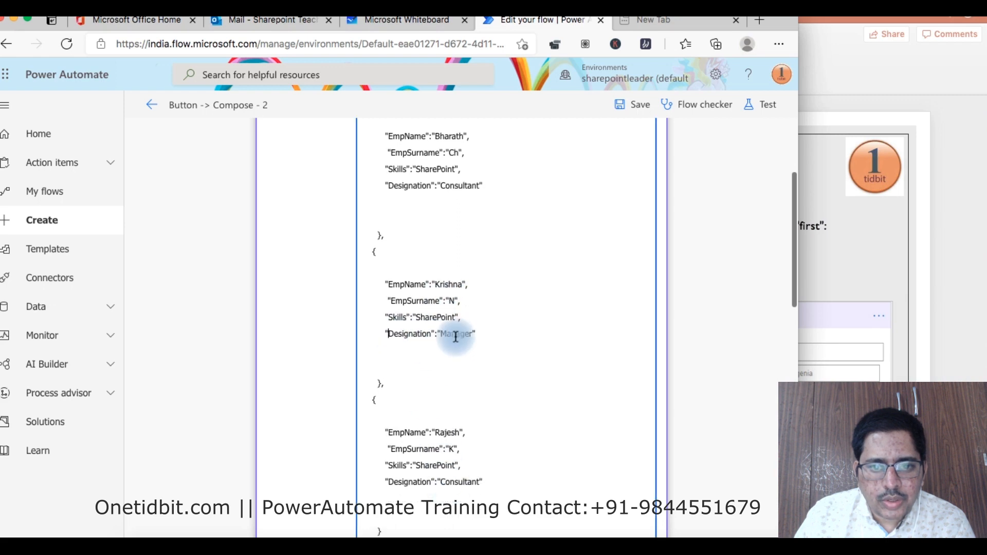
drag(441, 334, 445, 334)
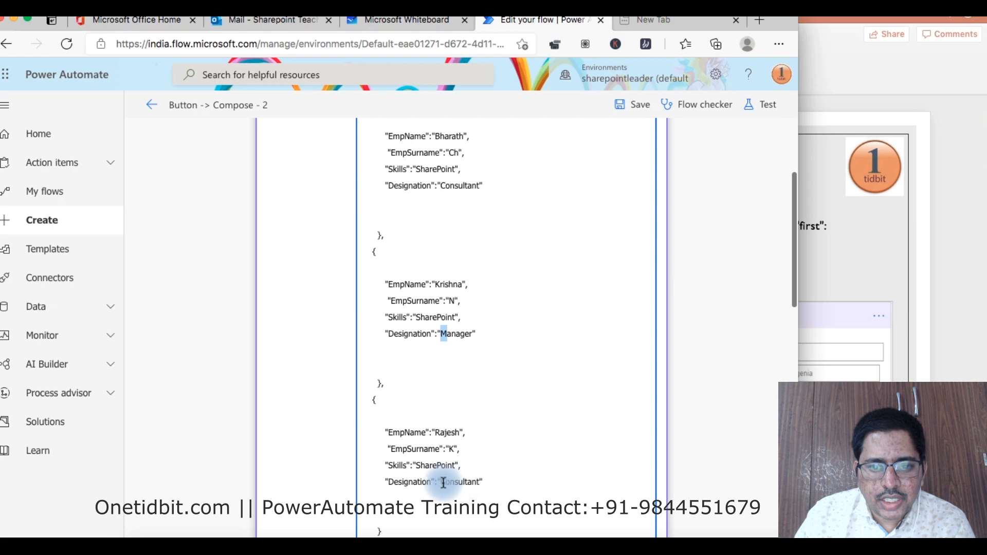
drag(443, 483, 477, 485)
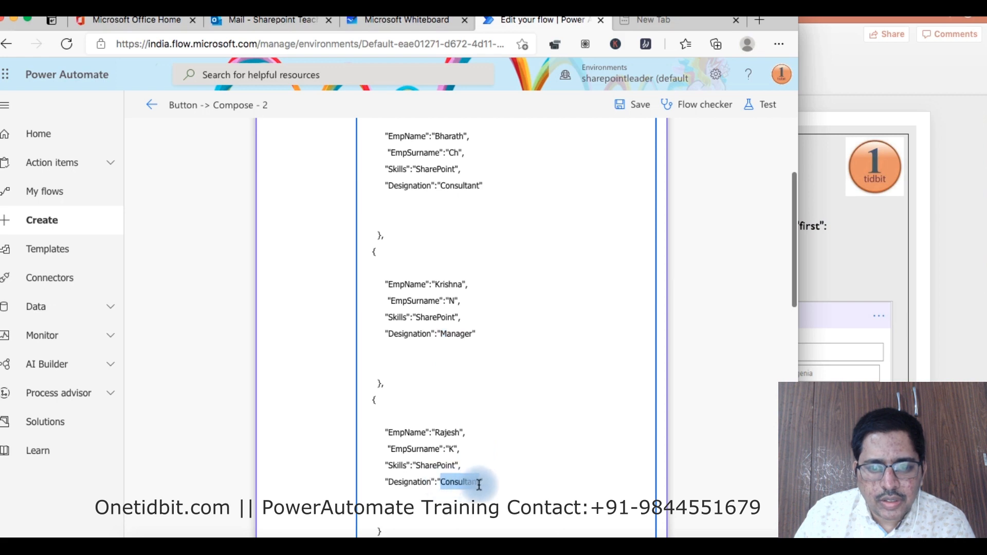
- Change the Filter array condition to Parse JSON Designation is equal to Consultant
scroll(478, 483, down, 10)
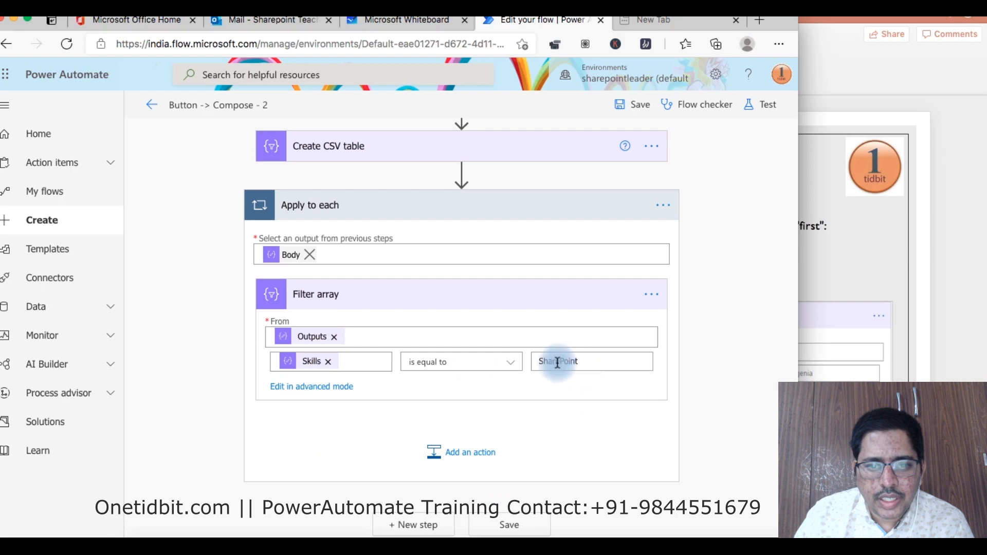
click(328, 362)
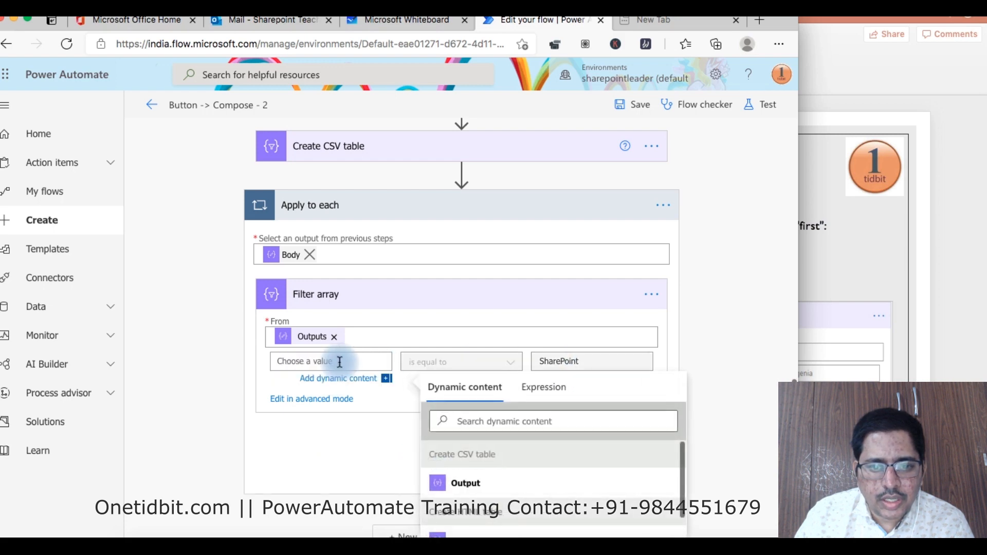
scroll(463, 419, down, 2)
scroll(476, 421, down, 5)
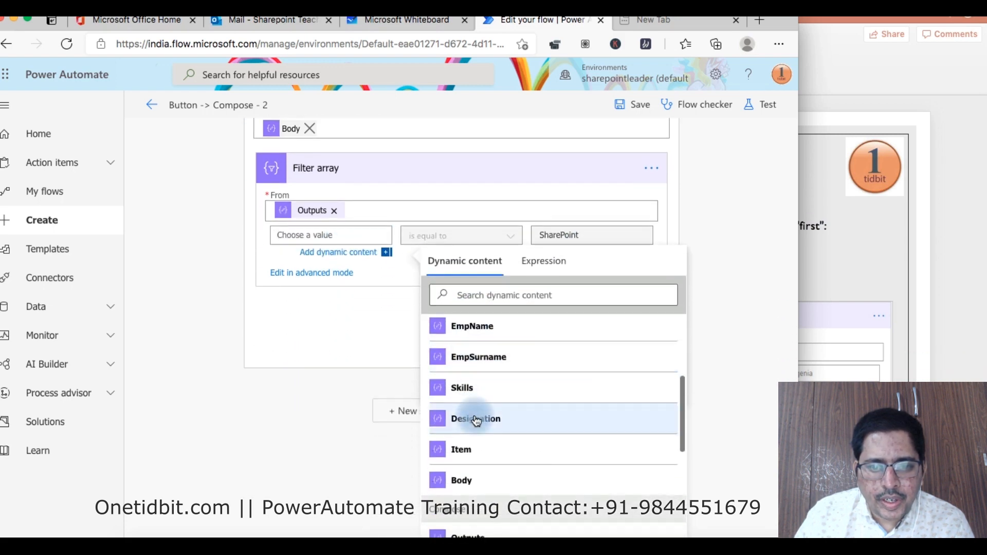
click(521, 423)
drag(591, 232, 534, 231)
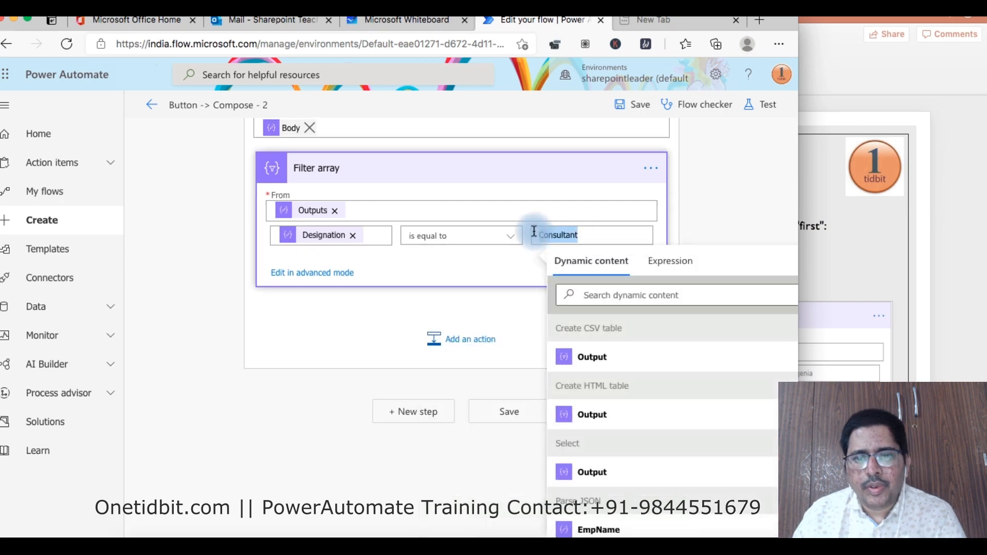
click(741, 227)
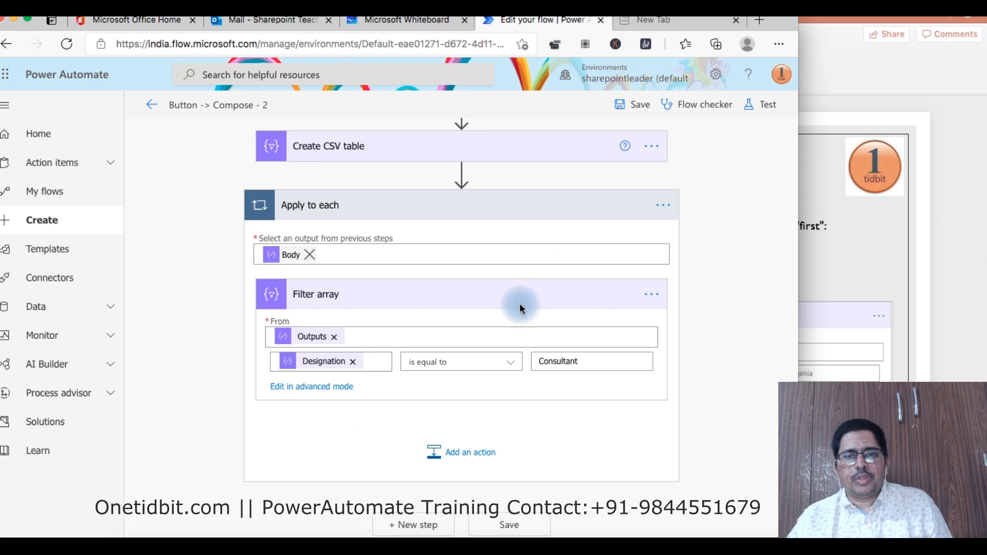
- Save the flow with the Filter array action and run a manual test
click(646, 113)
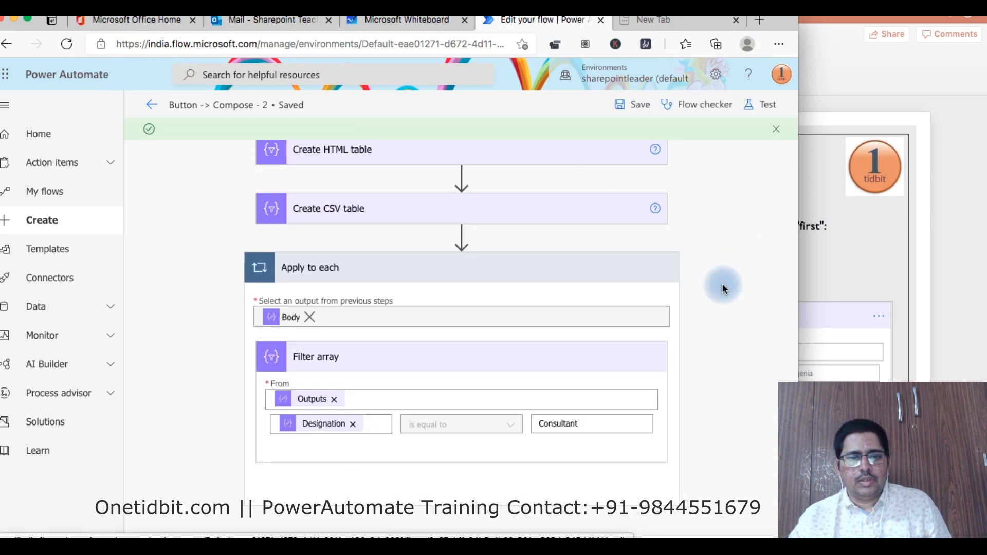
click(770, 105)
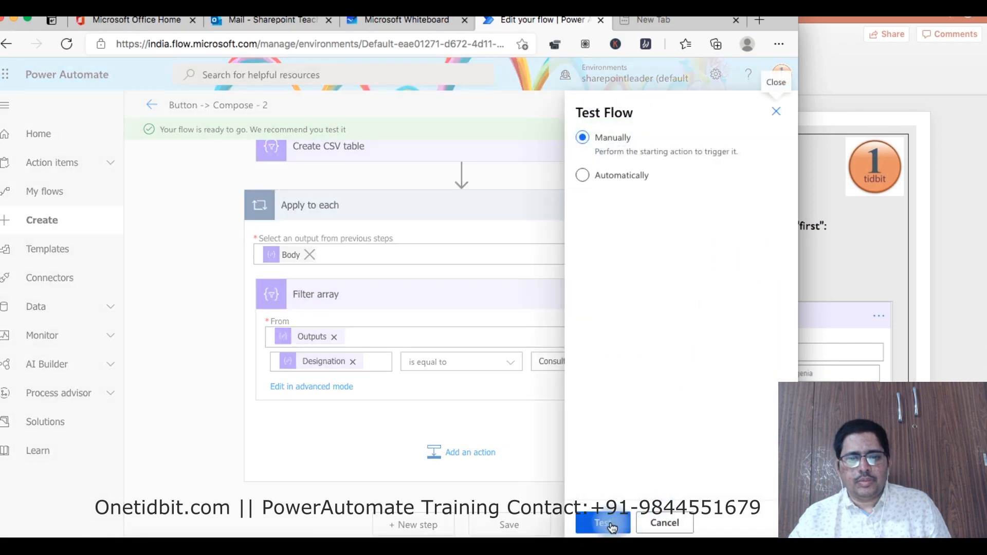
click(602, 522)
click(611, 524)
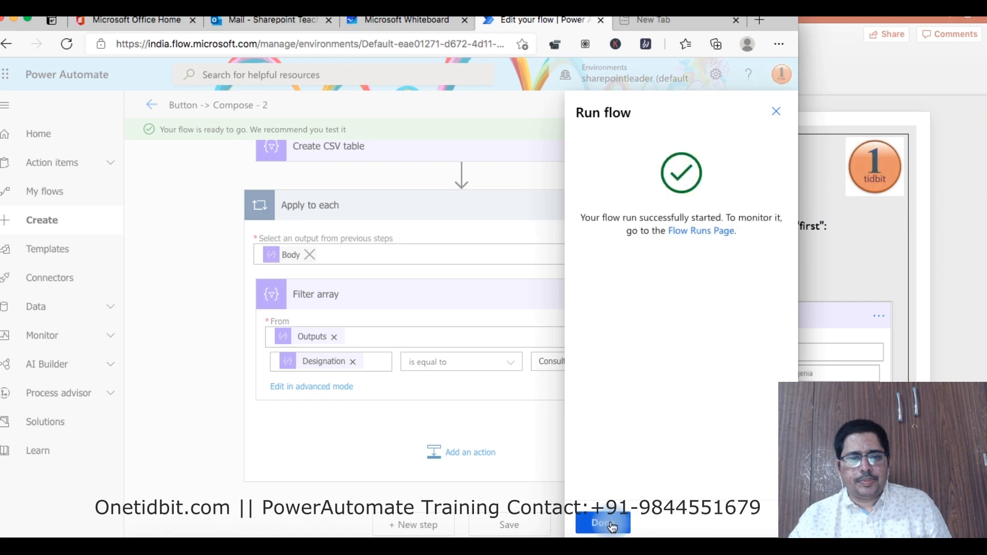
- Open the completed run's details and expand the Filter array action in the first Apply to each iteration to examine its inputs and outputs
click(609, 523)
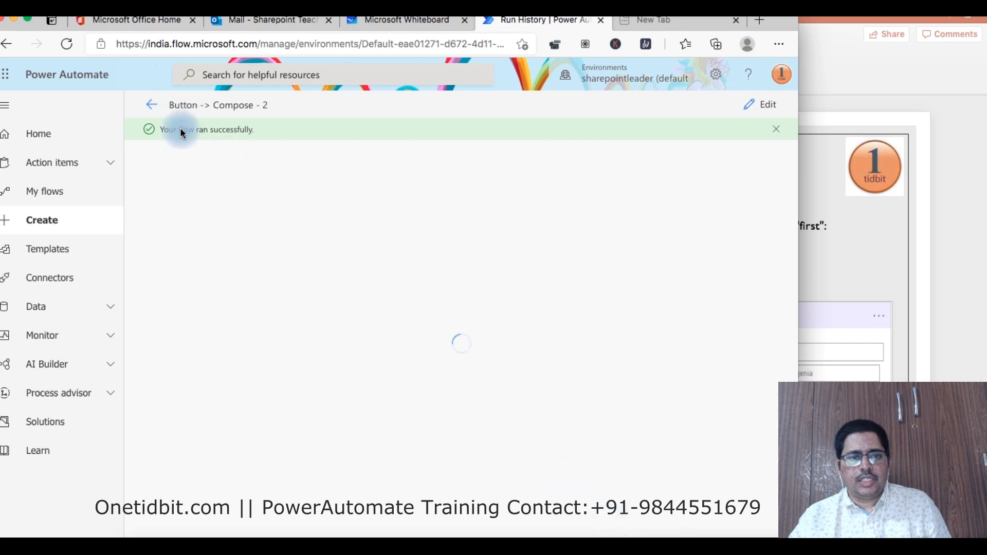
scroll(418, 261, down, 1)
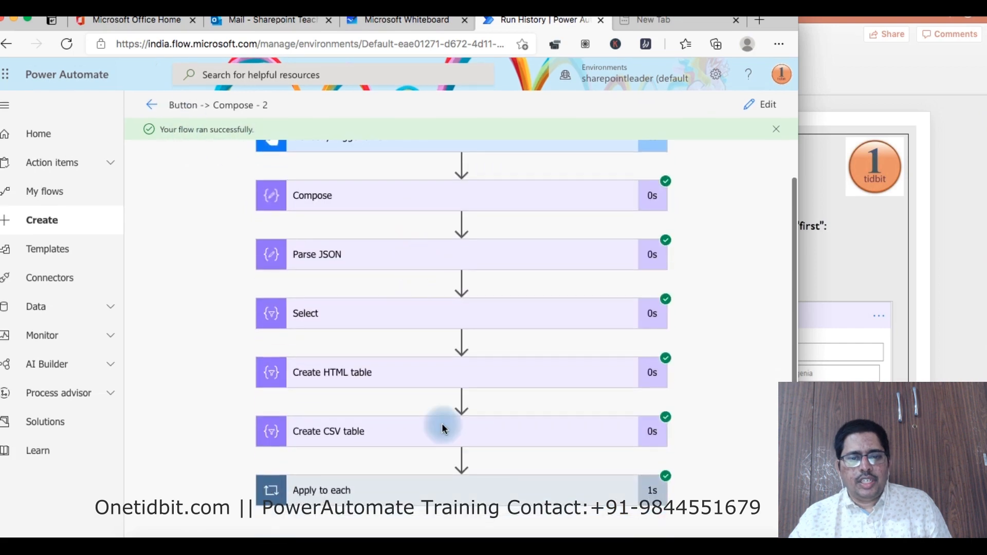
click(503, 491)
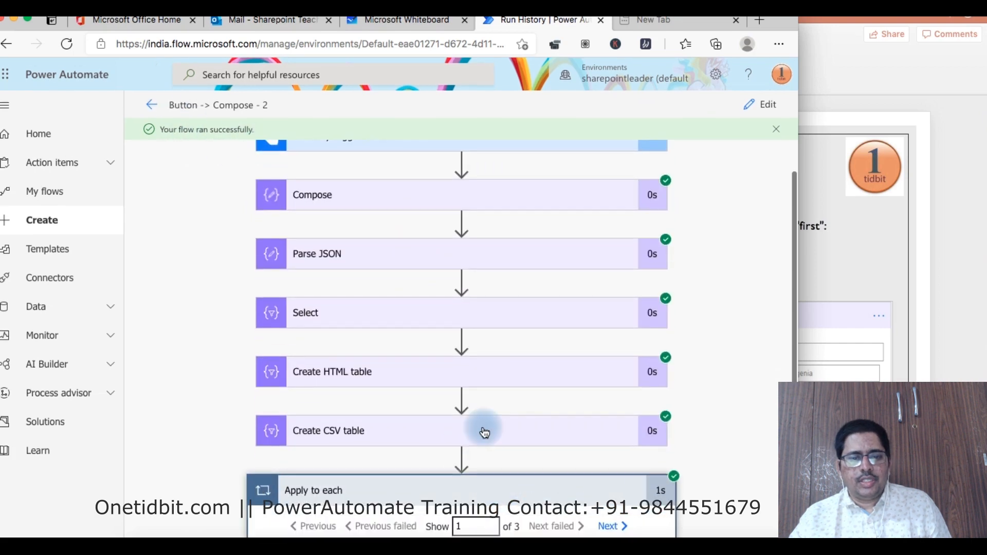
scroll(482, 432, down, 2)
click(375, 481)
scroll(409, 409, down, 5)
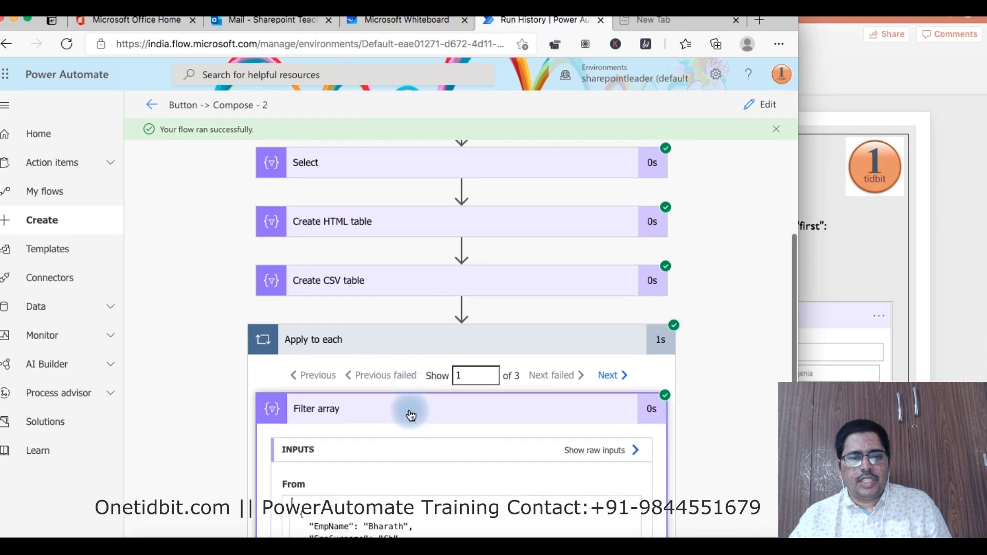
scroll(409, 414, down, 2)
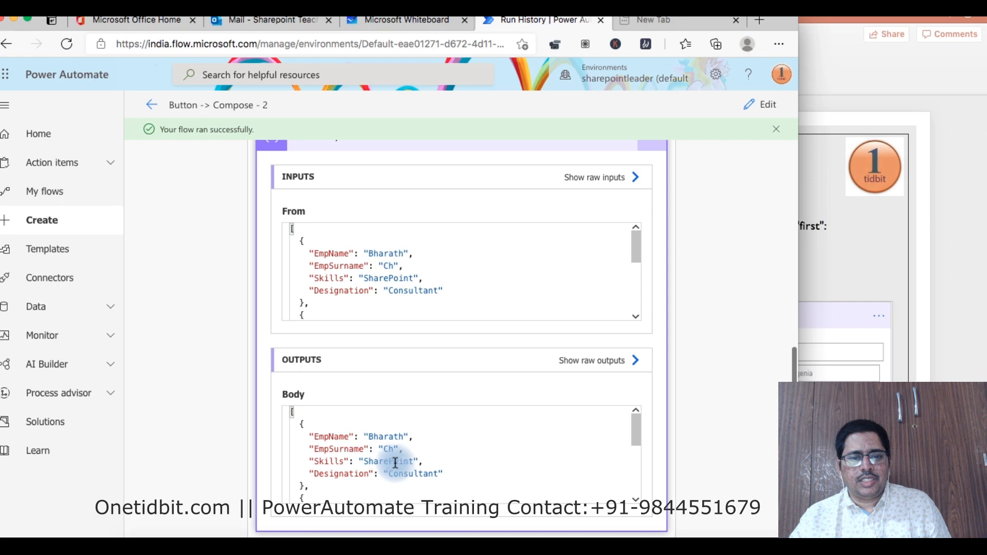
- Go through the remaining Apply to each iterations up to the third, comparing the Filter array's From input with its Body output
scroll(456, 410, up, 1)
scroll(455, 408, up, 1)
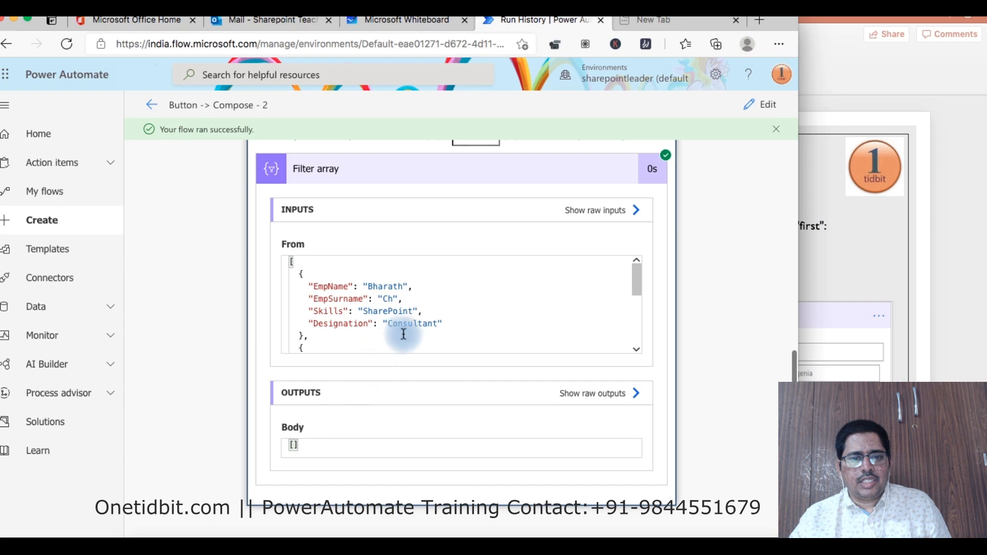
scroll(453, 324, up, 2)
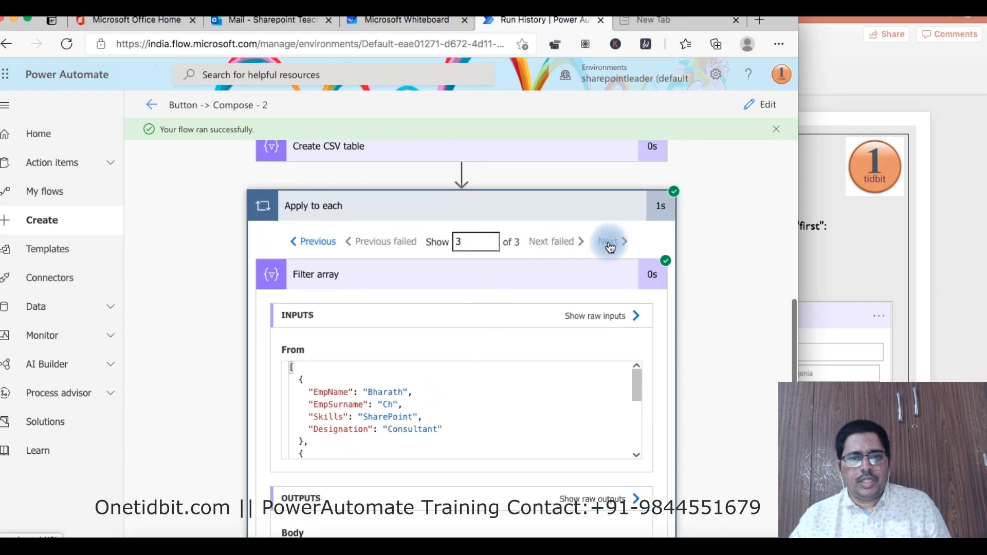
scroll(516, 312, down, 3)
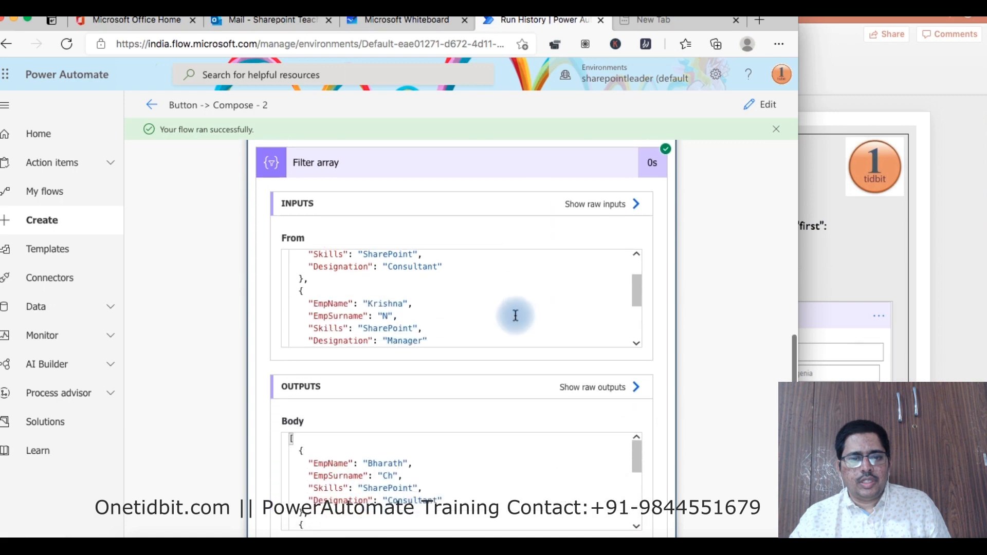
scroll(405, 434, up, 3)
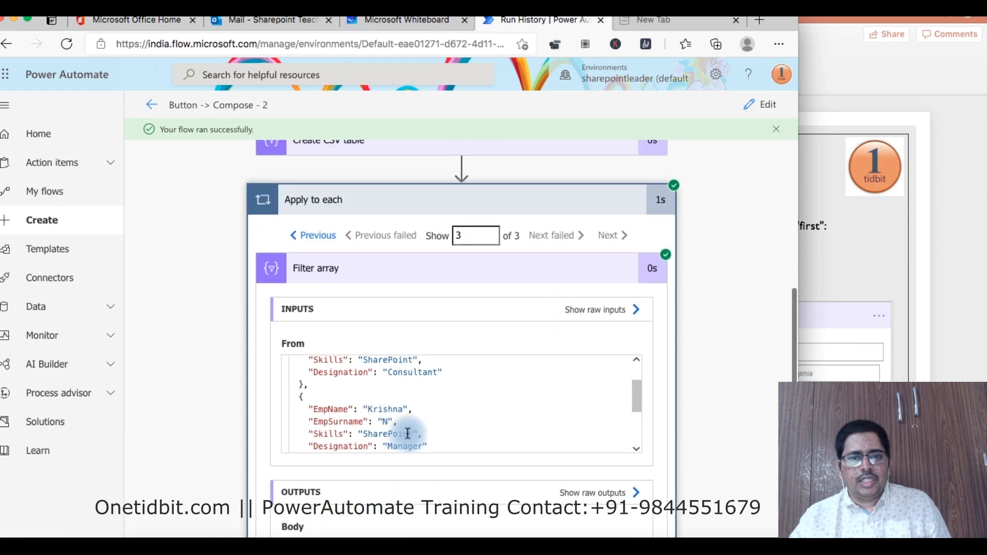
- Return to the second Apply to each iteration and examine the employee records in the Filter array input, highlighting the Manager designation
click(316, 255)
scroll(448, 388, down, 1)
scroll(448, 388, down, 3)
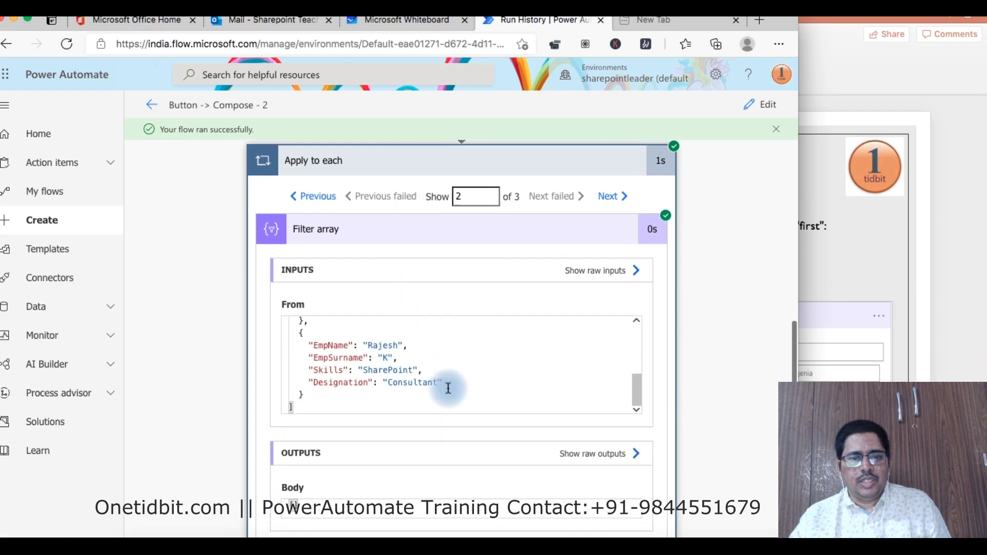
scroll(365, 362, up, 5)
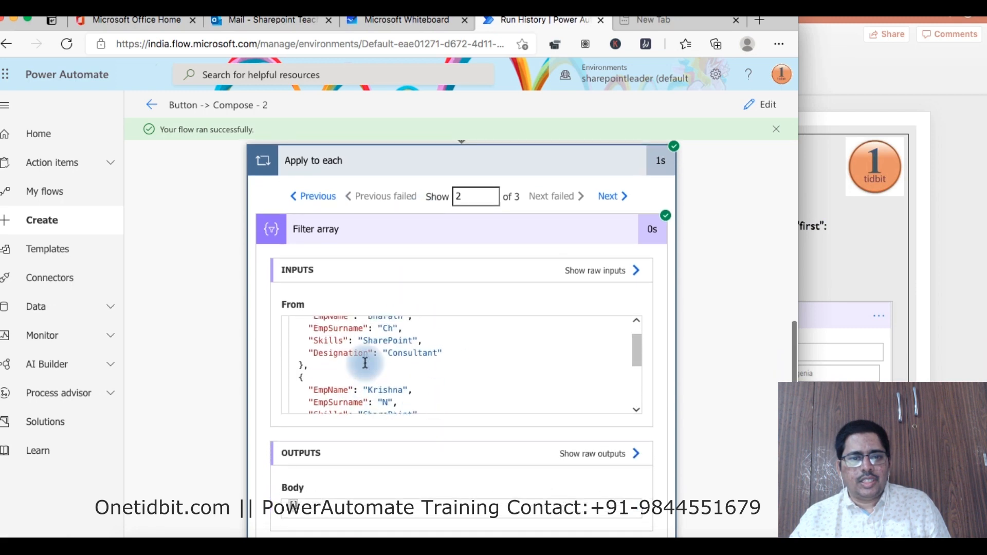
scroll(365, 363, up, 1)
scroll(365, 362, down, 3)
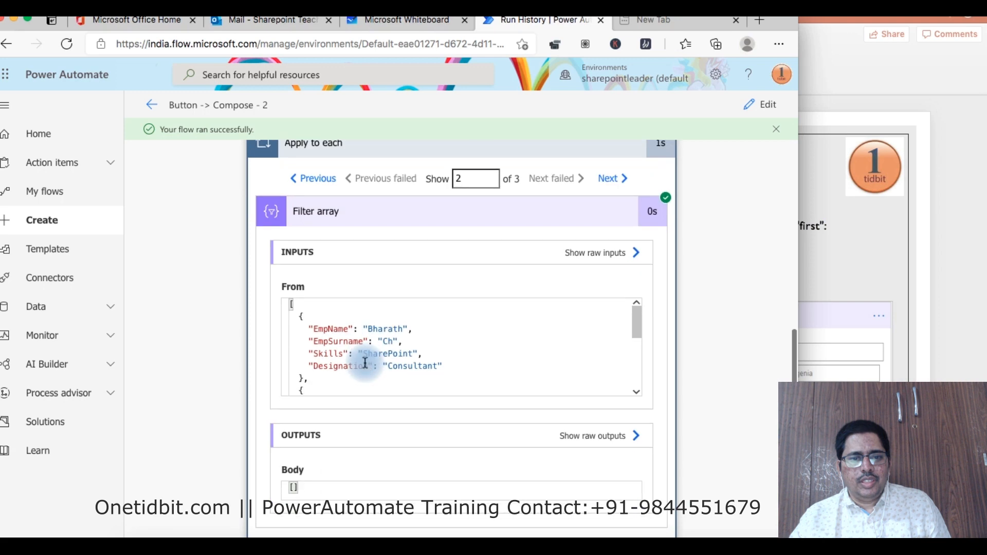
scroll(365, 362, down, 1)
drag(389, 375, 424, 374)
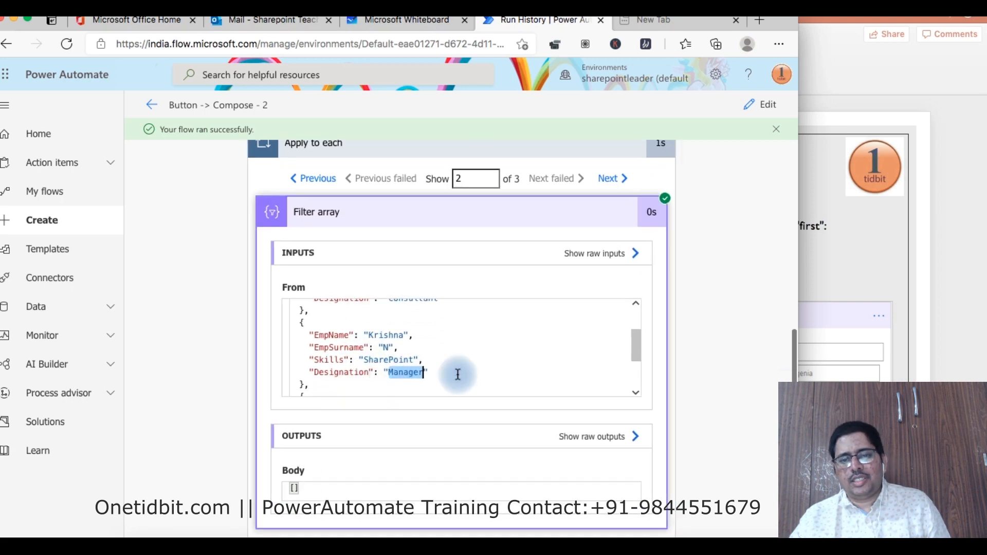
scroll(723, 326, up, 3)
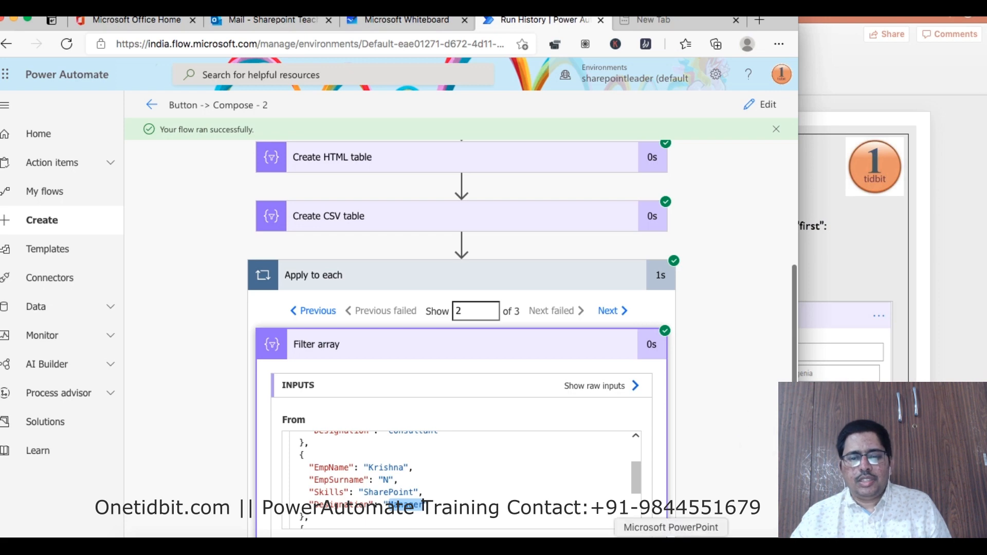
- Switch to PowerPoint and review the slide thumbnails covering the data operation actions, from Filter action back to Compose Action
click(670, 537)
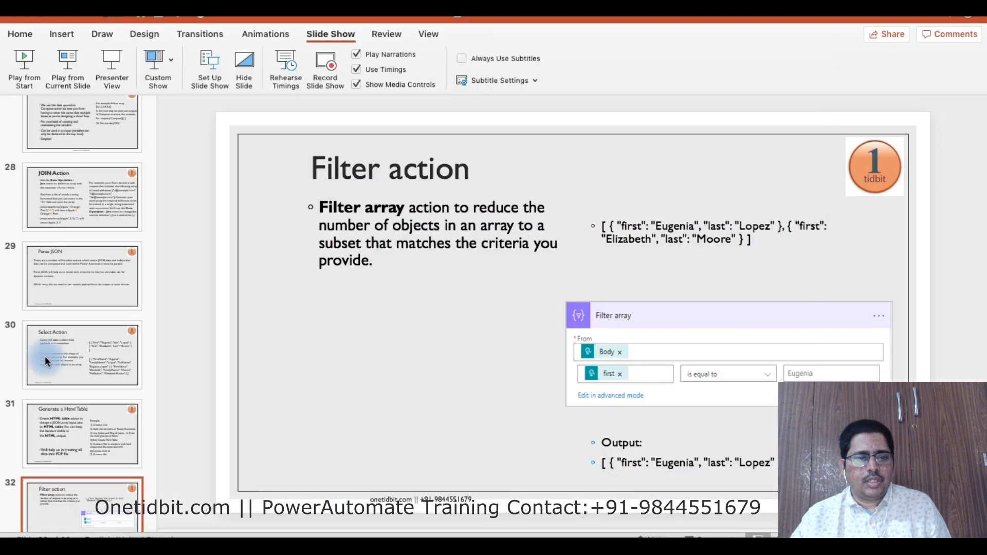
scroll(45, 355, down, 1)
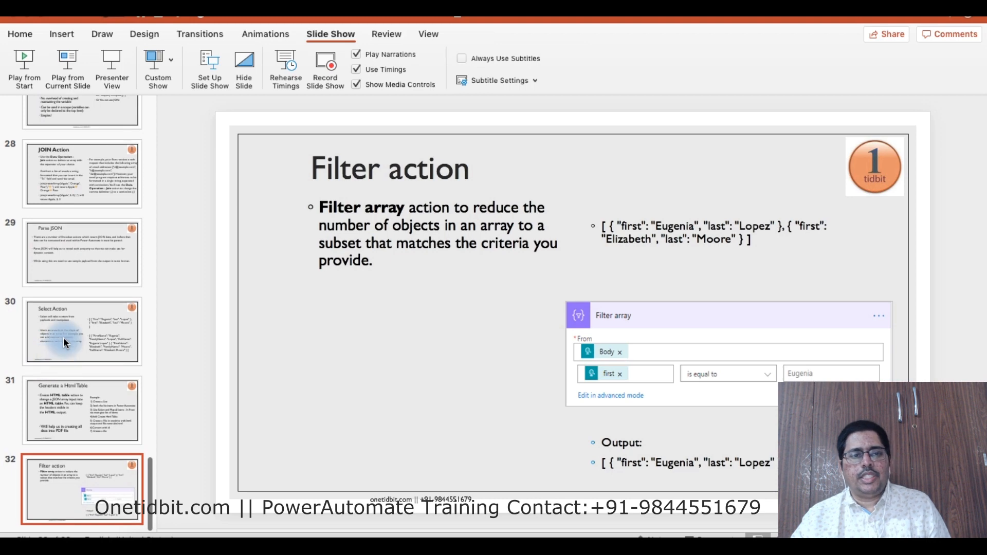
scroll(63, 337, up, 6)
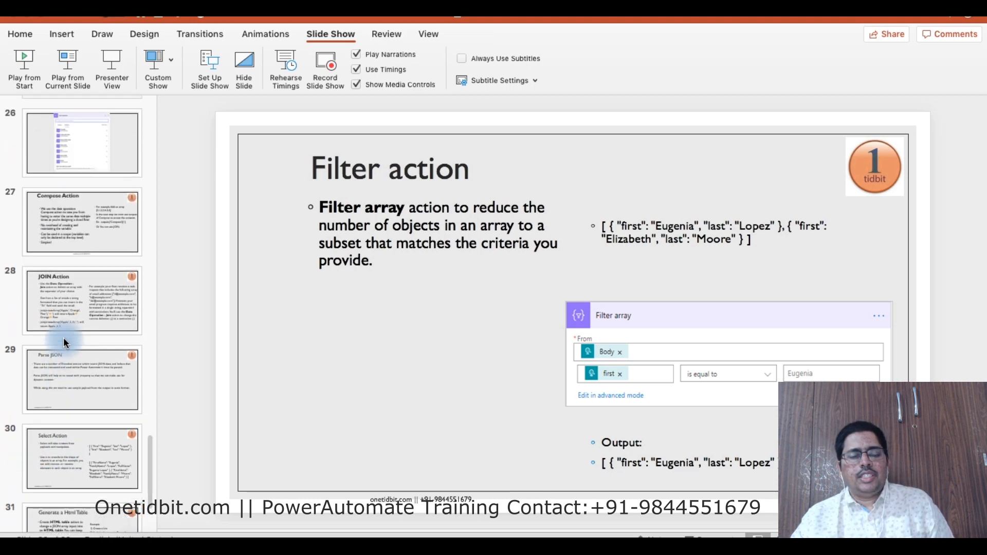